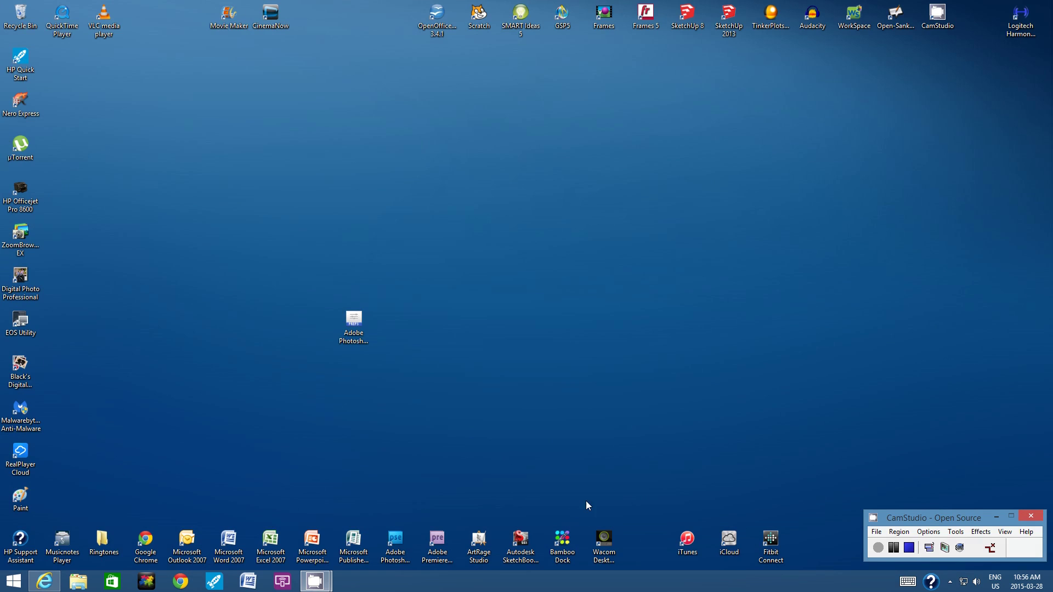
# Open Internet Explorer, search Google for "virtual manipulatives" and open the Virtual Manipulatives - Glencoe result
pyautogui.click(43, 584)
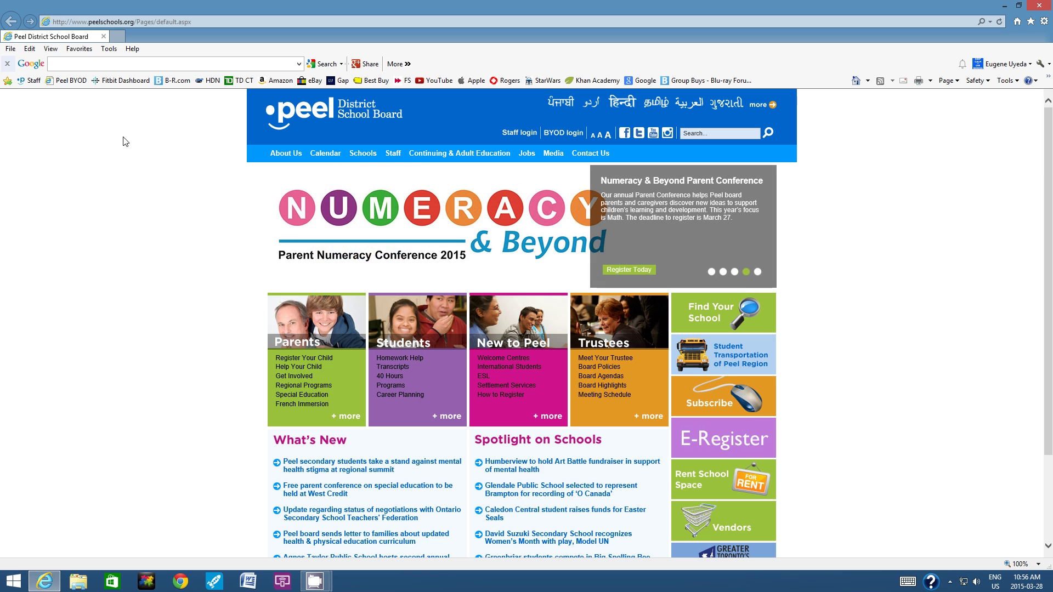
pyautogui.click(61, 64)
pyautogui.write('virtual ma')
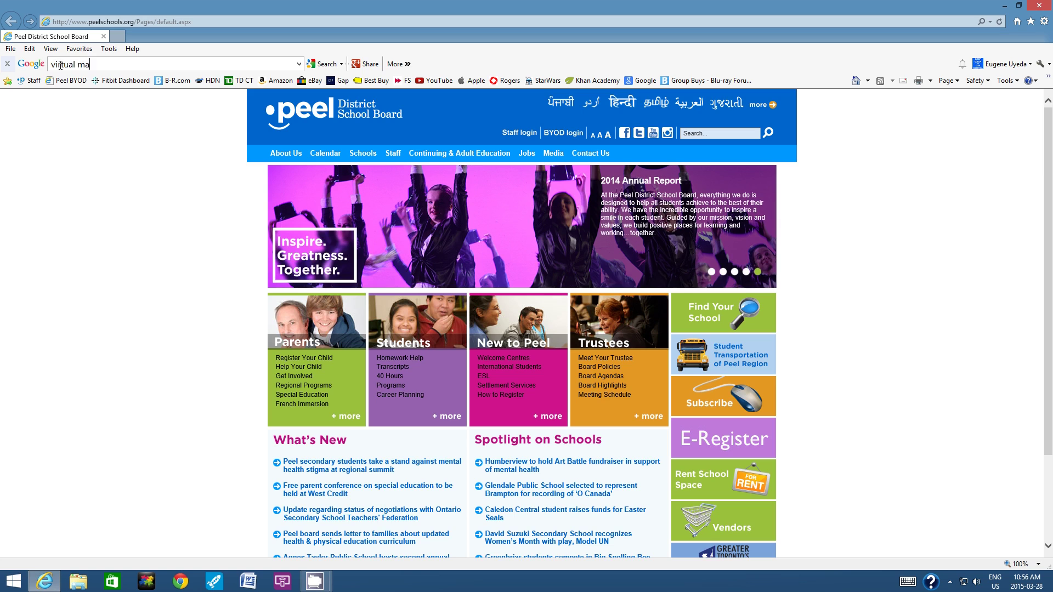
pyautogui.write('nipulatives')
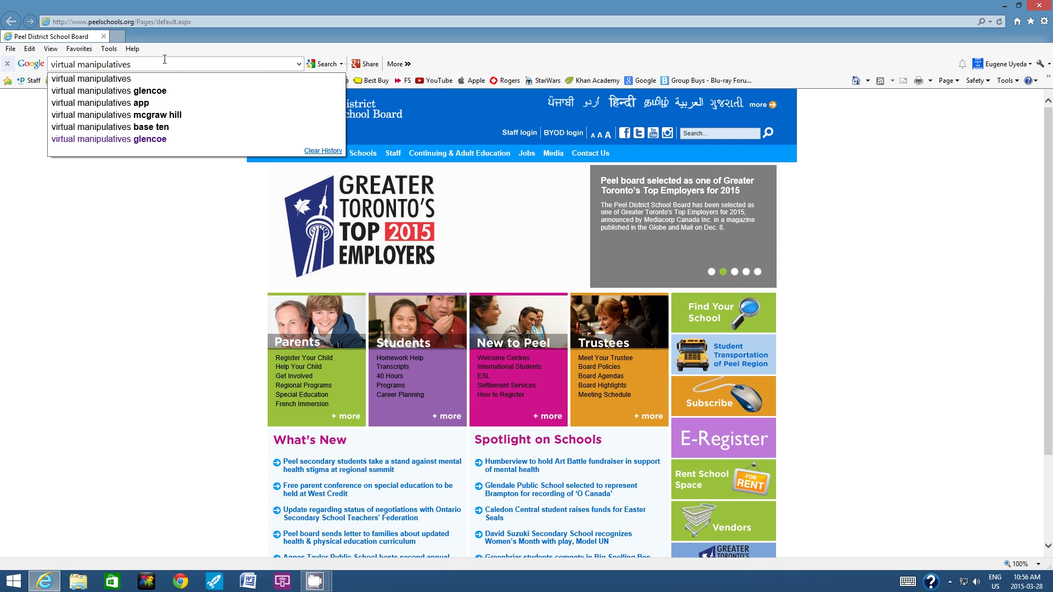
pyautogui.press('Return')
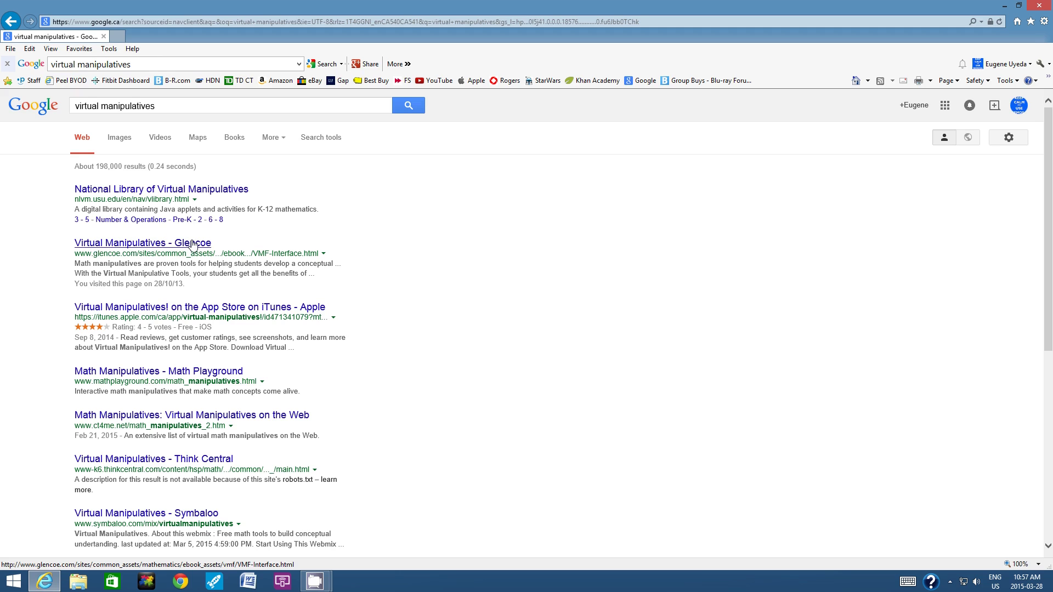
pyautogui.click(135, 245)
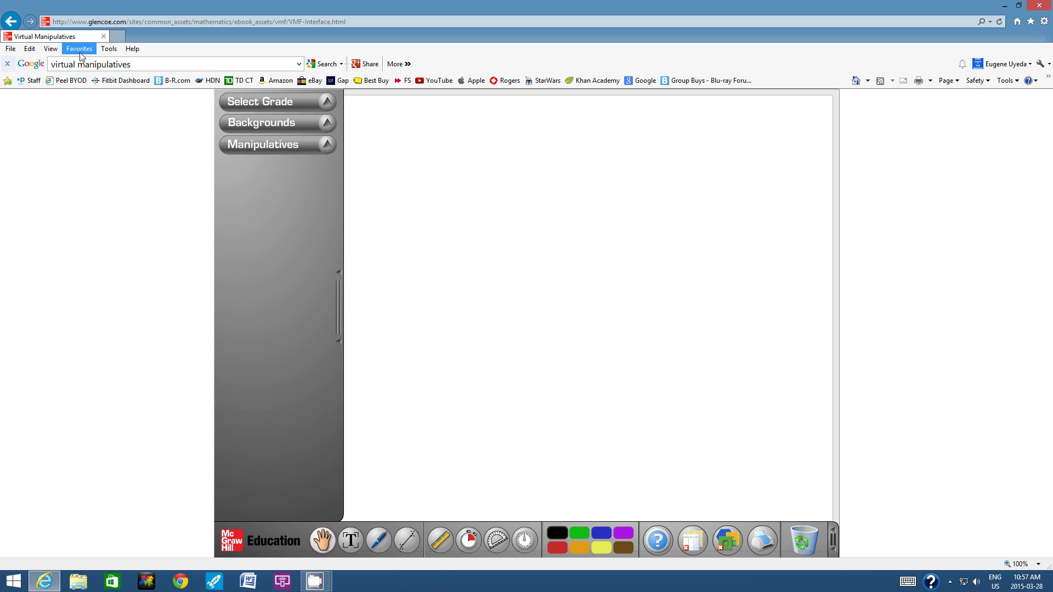
# Set the grade to Grade 7 and load the Algebra Tiles manipulatives
pyautogui.click(328, 102)
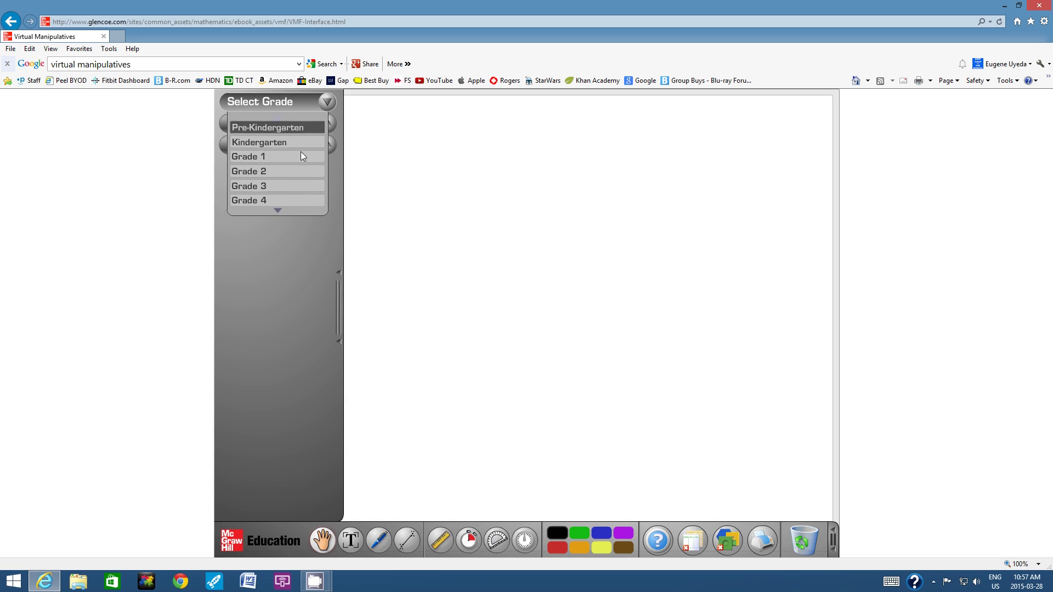
pyautogui.click(278, 211)
pyautogui.click(269, 168)
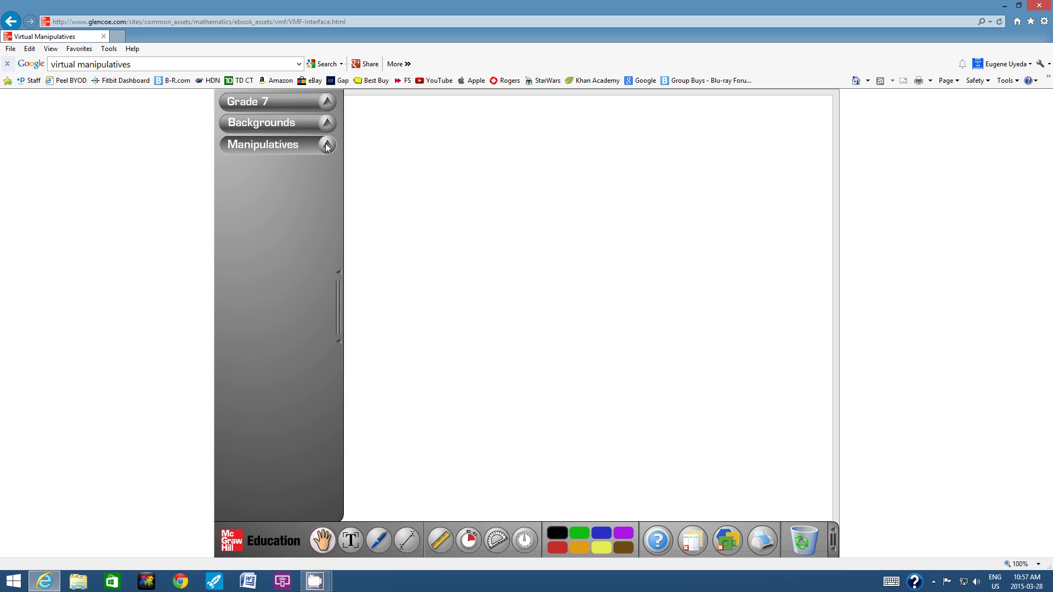
pyautogui.click(327, 146)
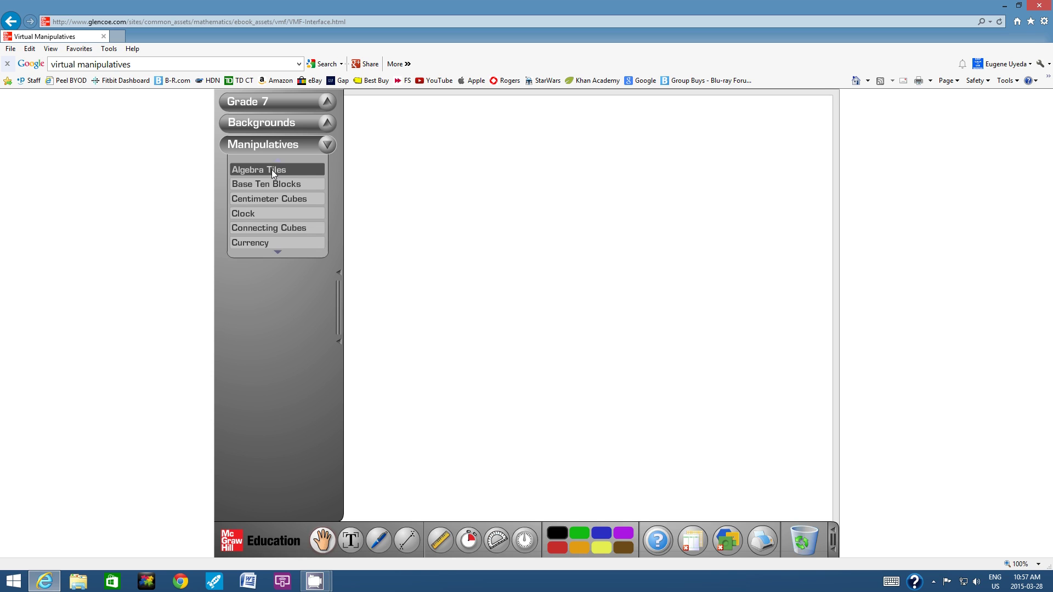
pyautogui.click(272, 172)
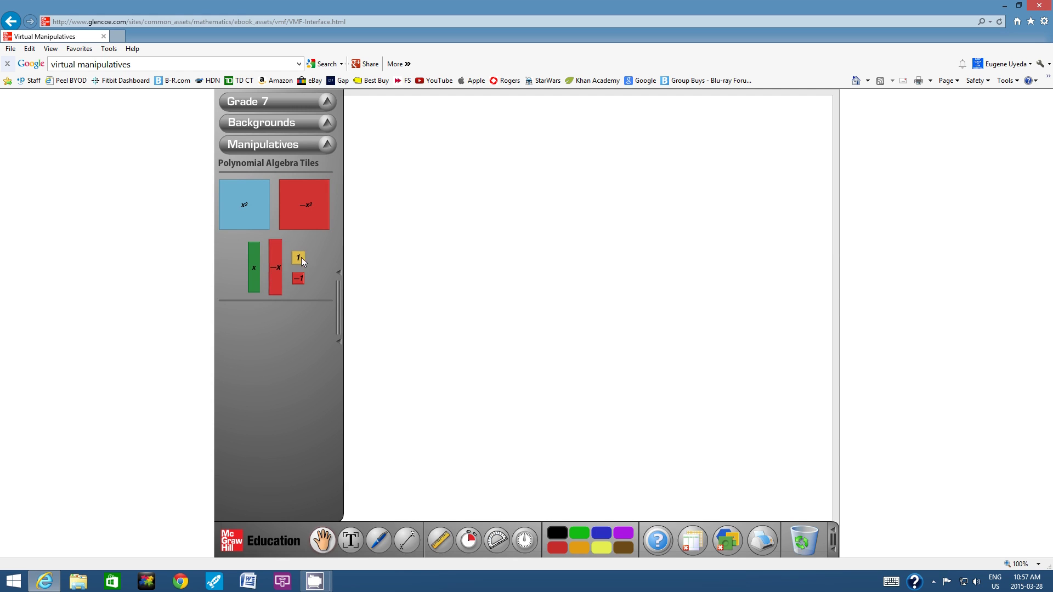
# Try out one 1 tile and one −1 tile on the blank canvas, and remove both
pyautogui.moveTo(297, 259); pyautogui.dragTo(370, 210)
pyautogui.moveTo(295, 277); pyautogui.dragTo(372, 254)
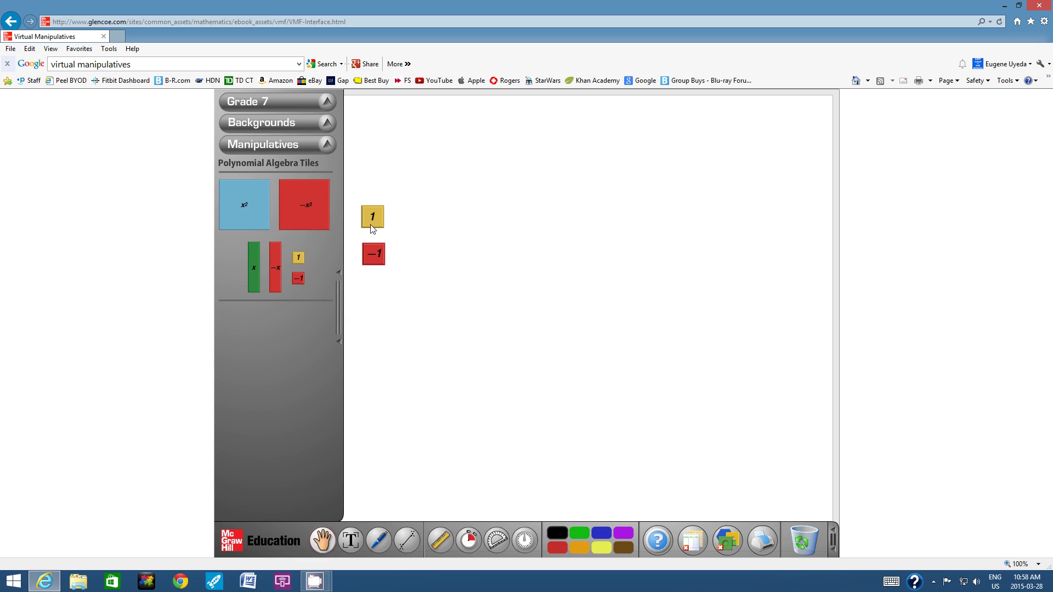
pyautogui.moveTo(380, 253); pyautogui.dragTo(323, 282)
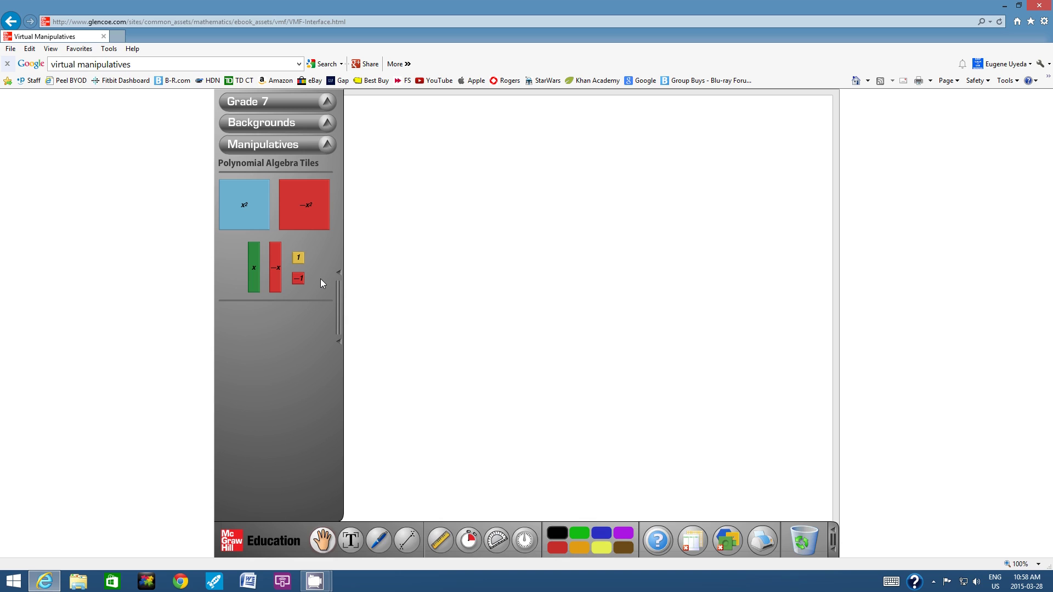
# Add the text label "+4" in the upper-left corner of the canvas
pyautogui.click(350, 540)
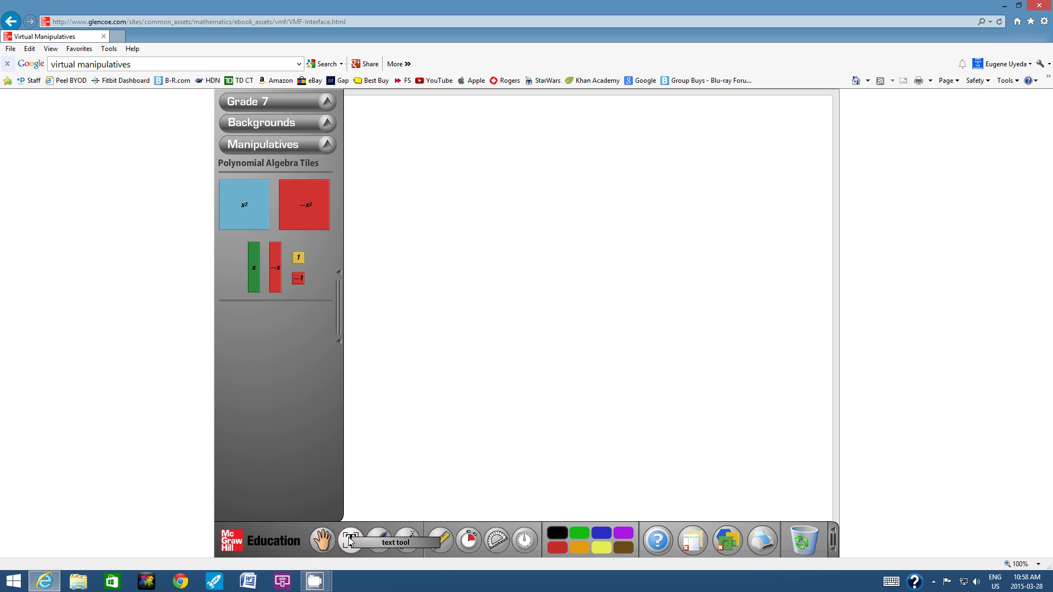
pyautogui.click(353, 106)
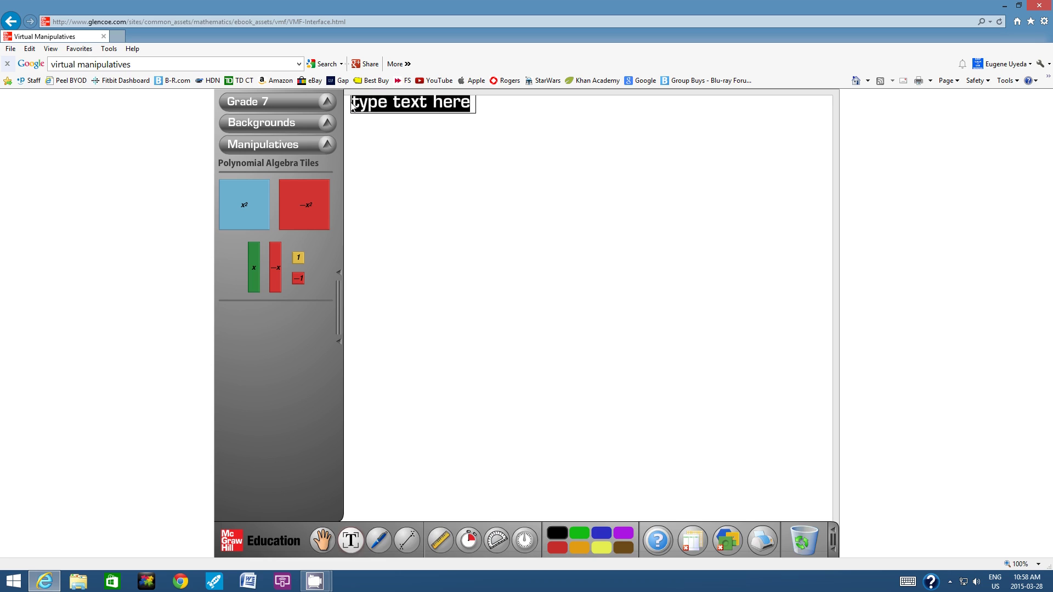
pyautogui.write('+4')
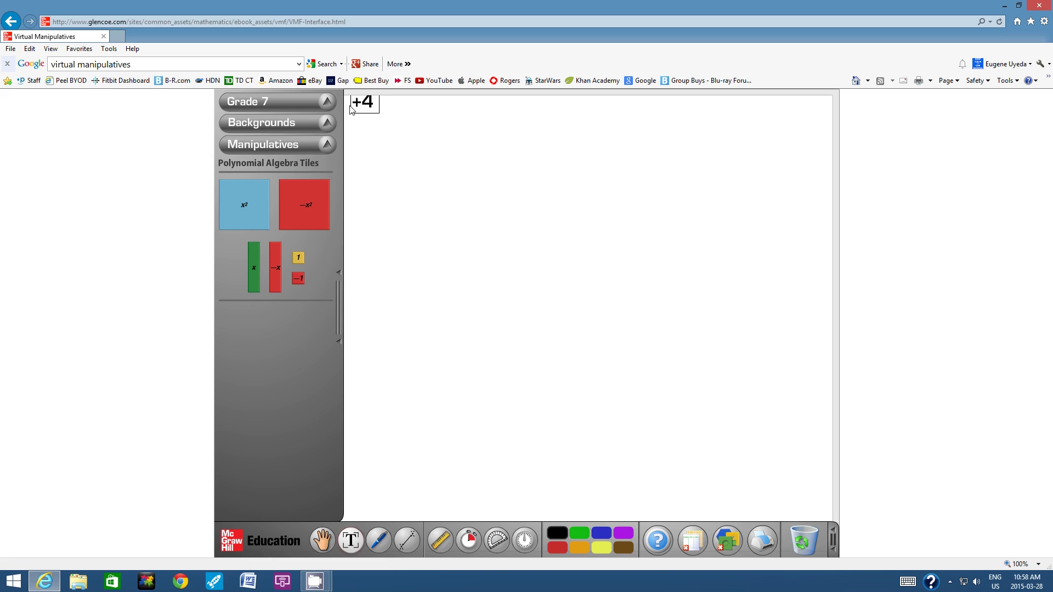
pyautogui.click(445, 176)
pyautogui.click(369, 109)
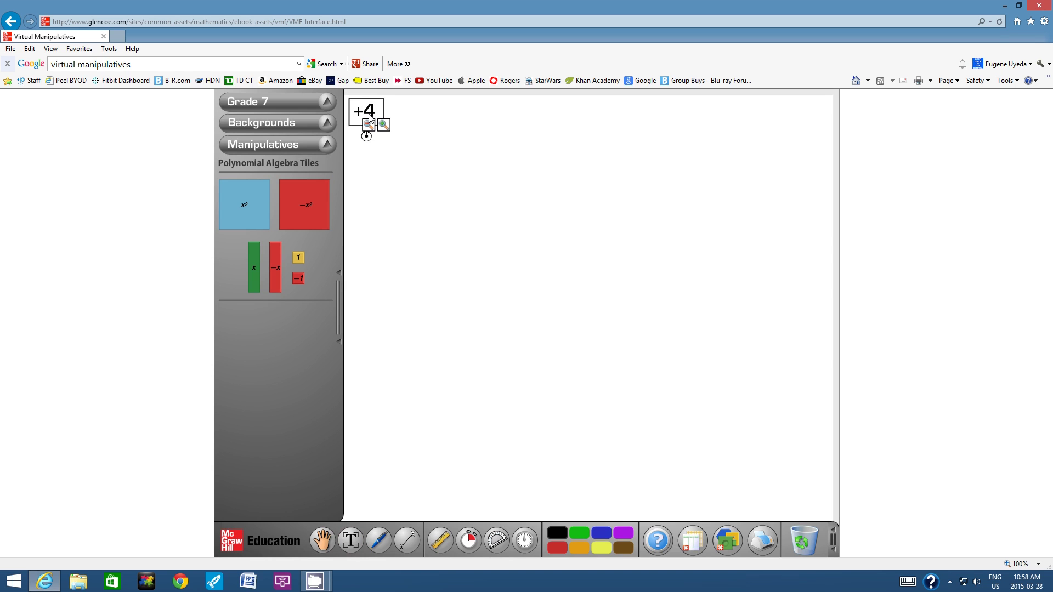
pyautogui.click(449, 144)
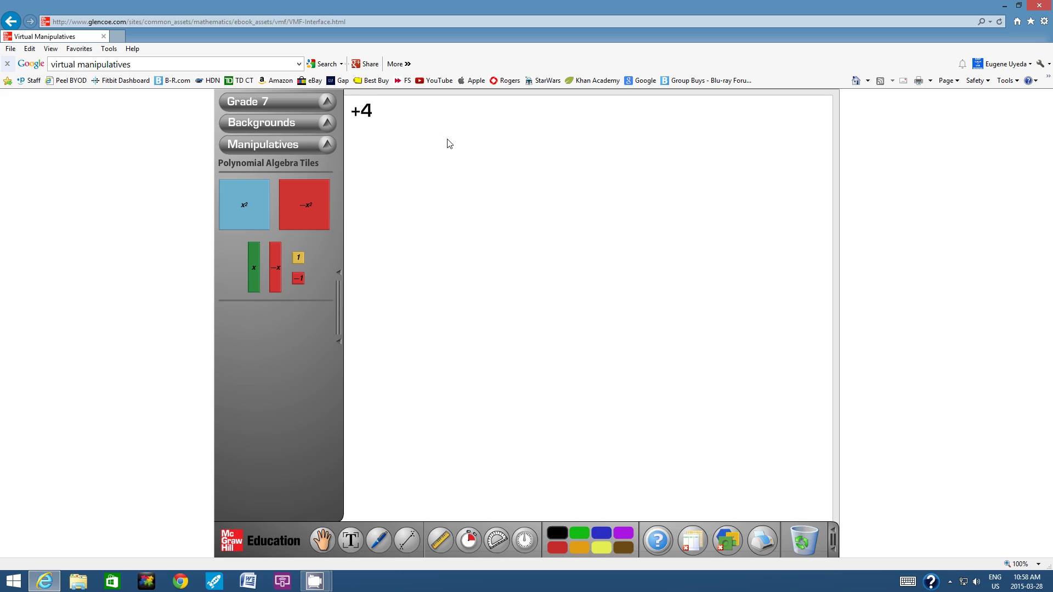
# Place four yellow 1 tiles side by side to the right of the +4 label
pyautogui.moveTo(298, 257); pyautogui.dragTo(389, 114)
pyautogui.moveTo(297, 257); pyautogui.dragTo(413, 121)
pyautogui.moveTo(301, 259); pyautogui.dragTo(442, 122)
pyautogui.moveTo(298, 257); pyautogui.dragTo(467, 123)
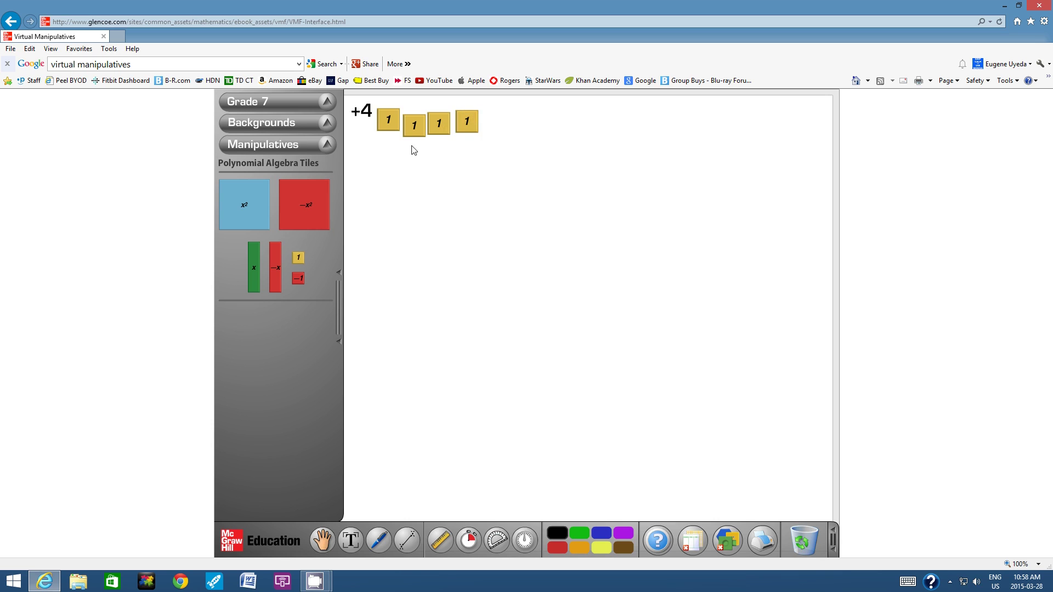
# Shrink each of the four yellow 1 tiles beside the +4 label by one size step
pyautogui.click(388, 125)
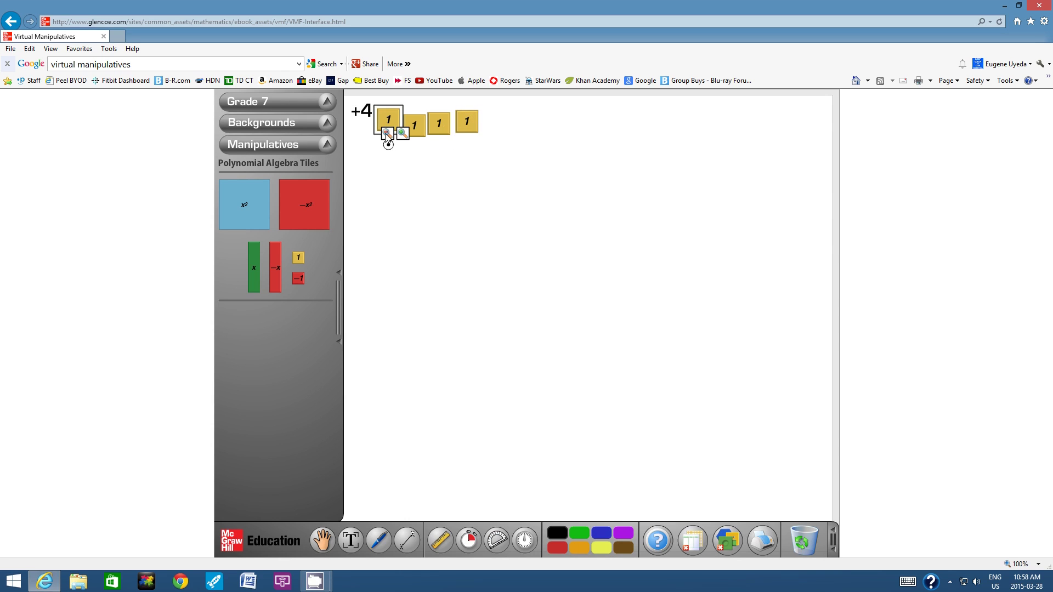
pyautogui.moveTo(388, 141); pyautogui.dragTo(388, 138)
pyautogui.click(412, 119)
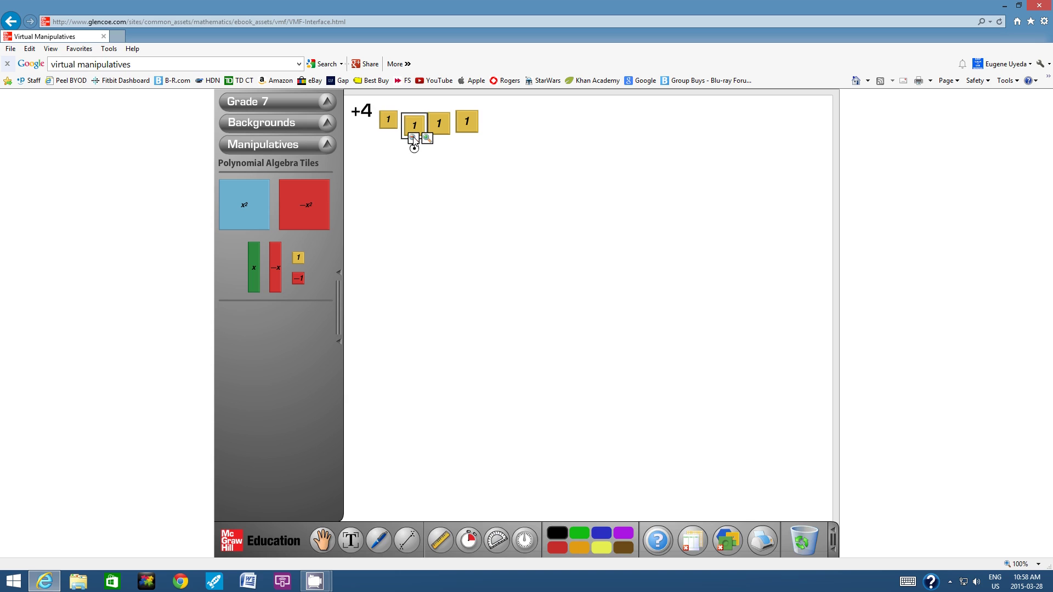
pyautogui.click(441, 121)
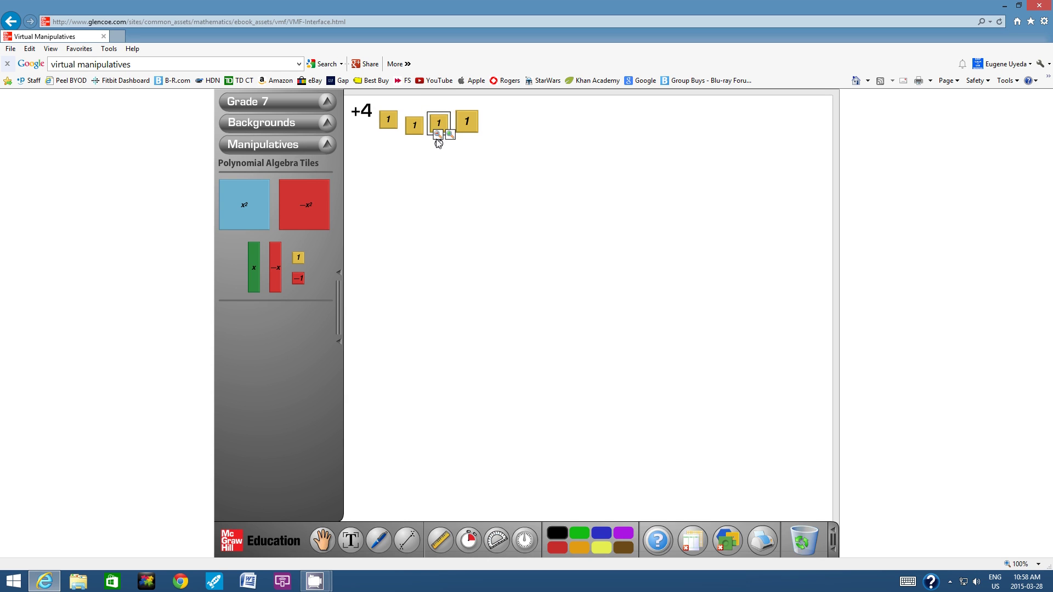
pyautogui.click(475, 117)
# Line up the four 1 tiles in a straight, closely spaced row level with the +4 label
pyautogui.click(390, 116)
pyautogui.moveTo(391, 117); pyautogui.dragTo(408, 106)
pyautogui.click(414, 118)
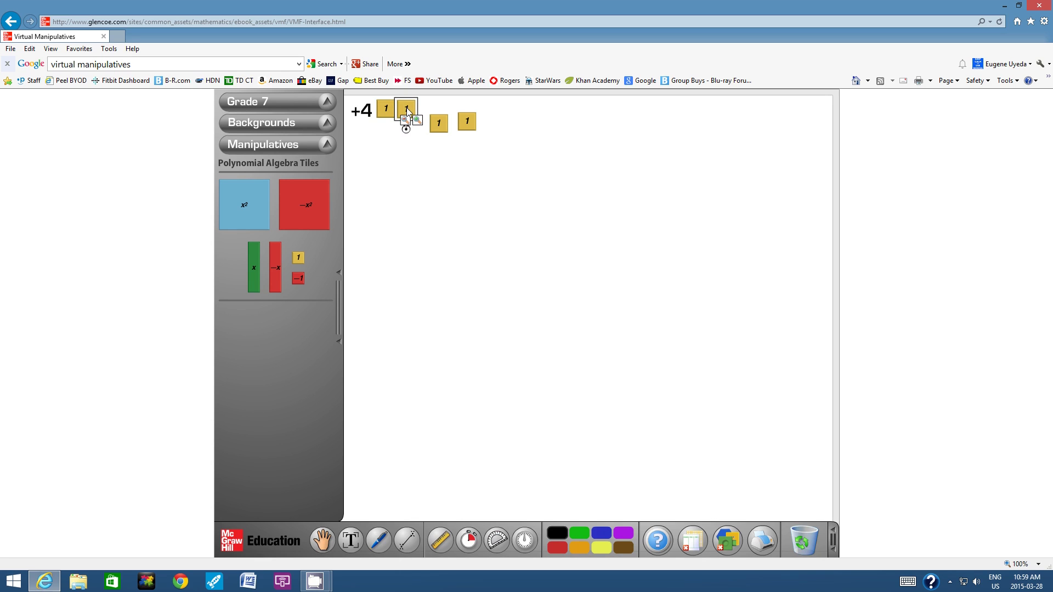
pyautogui.click(437, 122)
pyautogui.moveTo(437, 123)
pyautogui.mouseDown()
pyautogui.moveTo(424, 108)
pyautogui.moveTo(448, 113)
pyautogui.mouseUp()
pyautogui.click(468, 126)
pyautogui.click(482, 170)
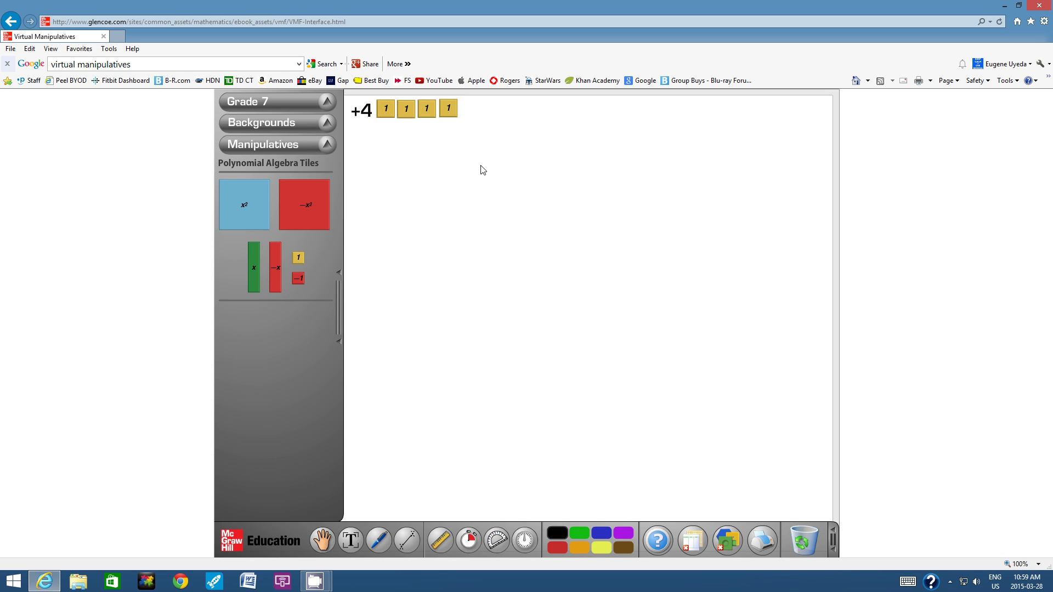
# Add the text label "-2" to the right of the yellow tile row and align it with the +4 label
pyautogui.click(351, 542)
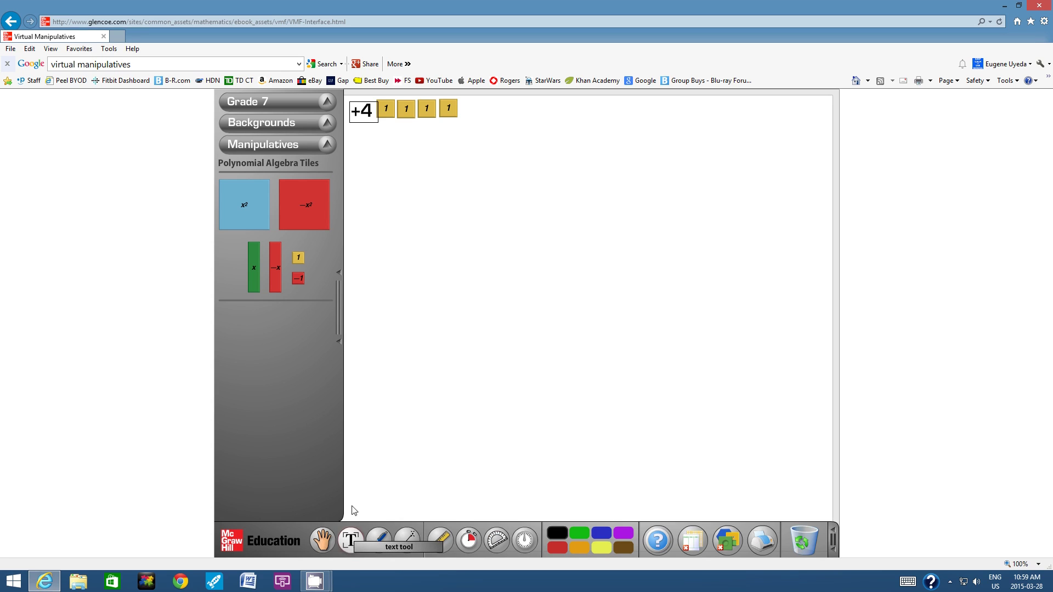
pyautogui.click(491, 108)
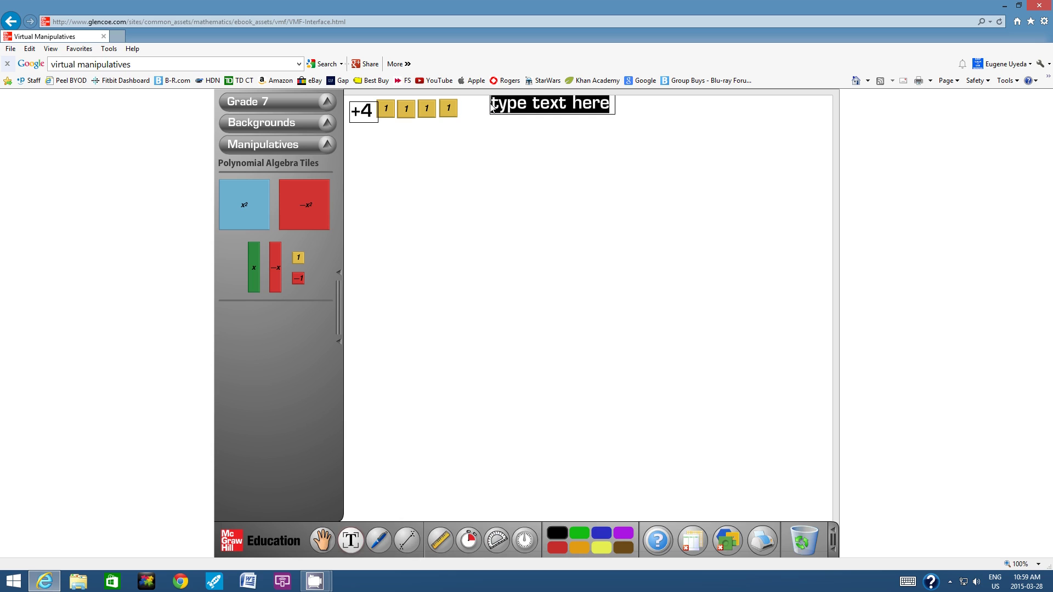
pyautogui.write('-2')
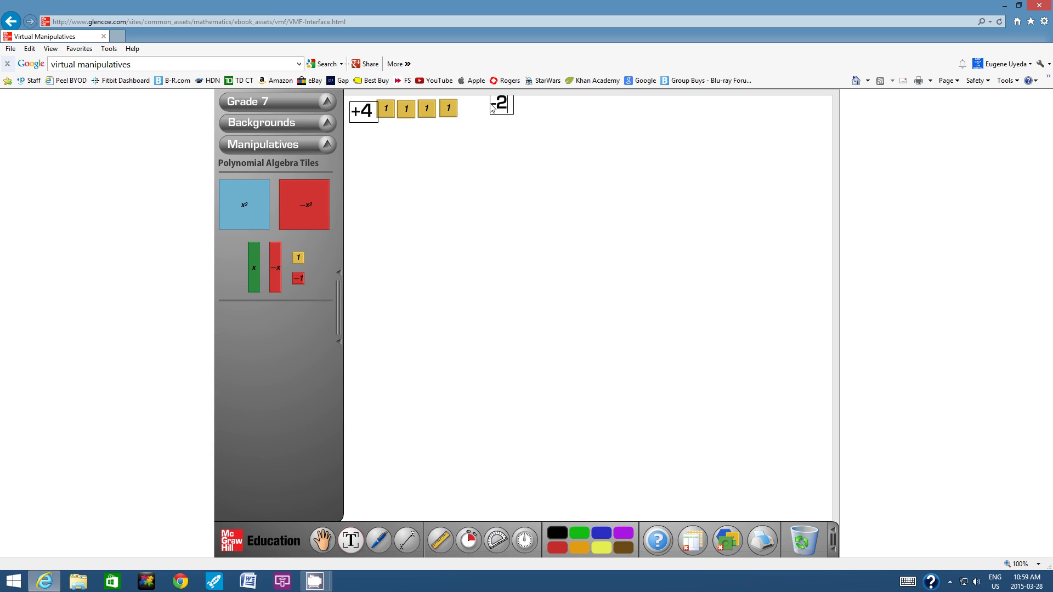
pyautogui.click(495, 142)
pyautogui.click(501, 110)
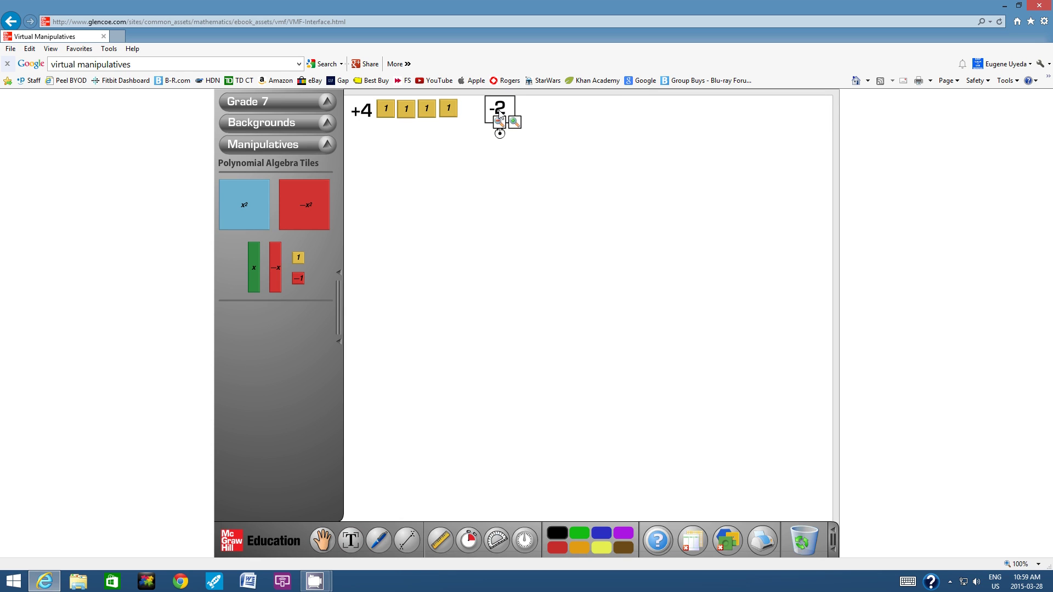
pyautogui.moveTo(500, 112); pyautogui.dragTo(497, 116)
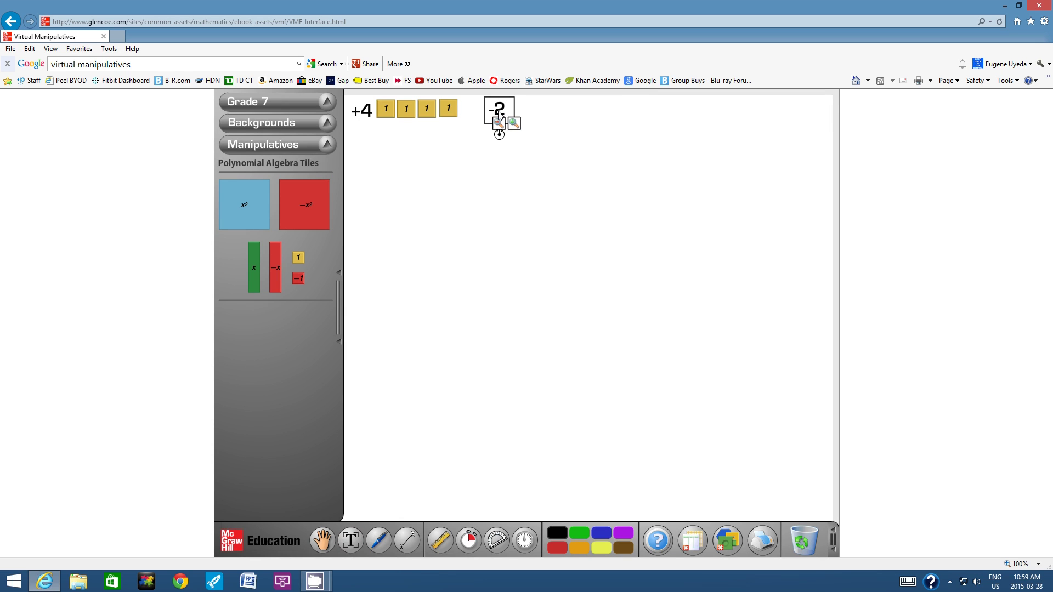
pyautogui.click(501, 211)
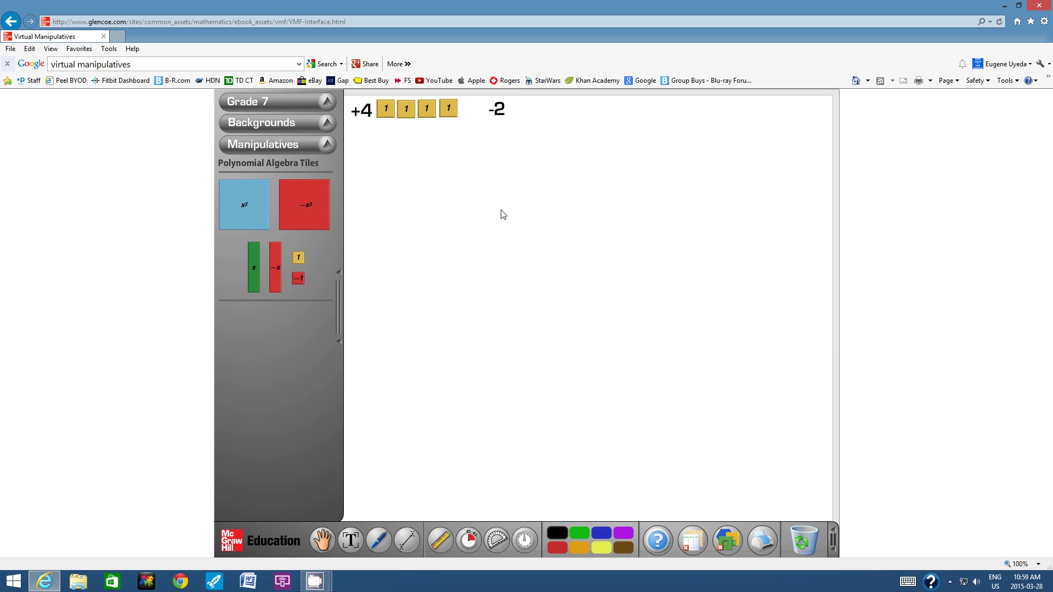
# Place two red −1 tiles beside the -2 label and shrink both to match the yellow tiles
pyautogui.moveTo(301, 277); pyautogui.dragTo(530, 109)
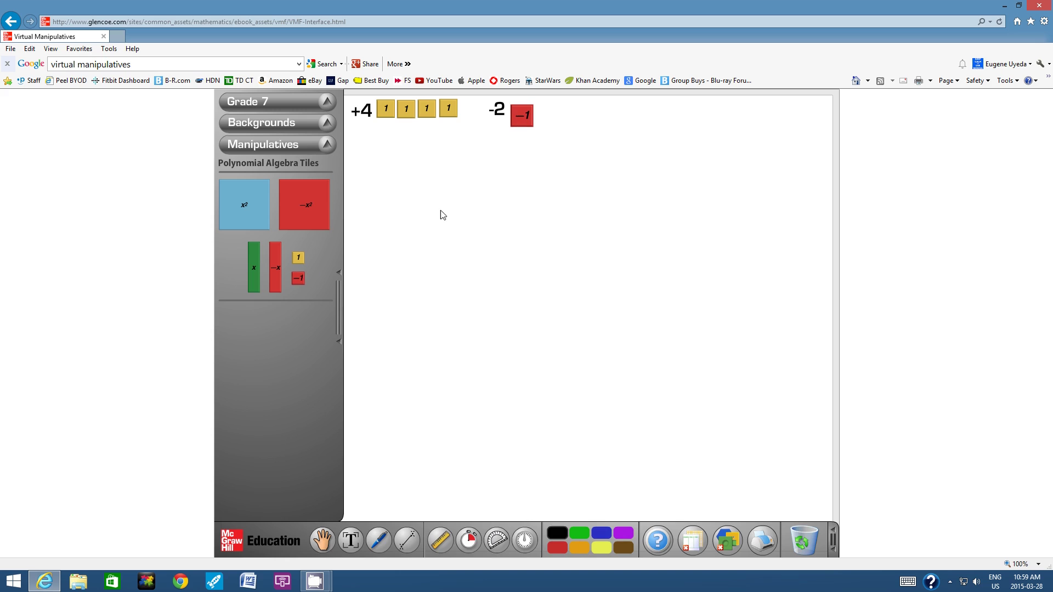
pyautogui.moveTo(297, 277); pyautogui.dragTo(549, 116)
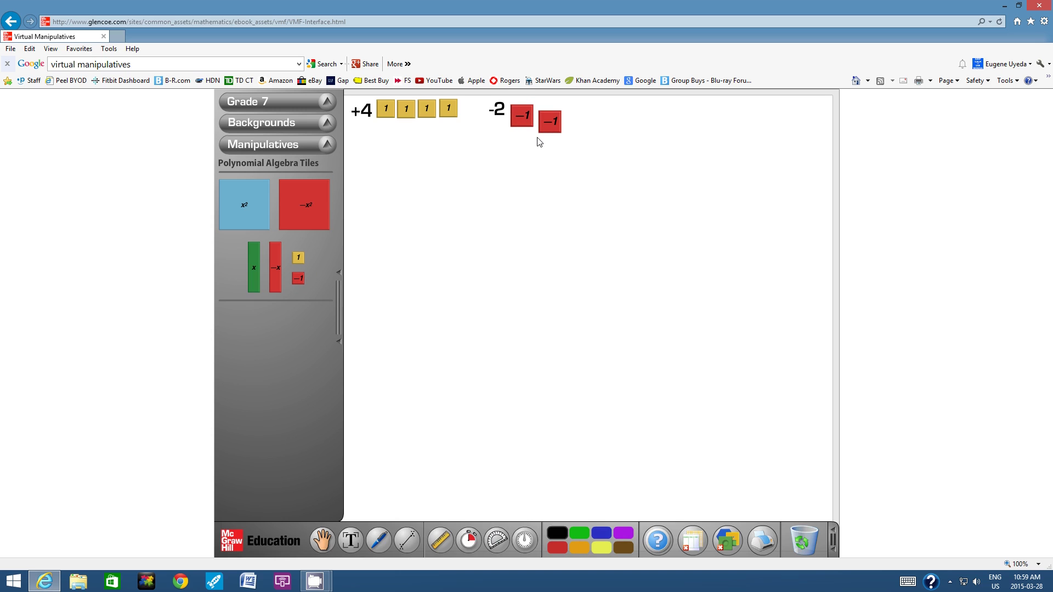
pyautogui.click(524, 115)
pyautogui.click(520, 130)
pyautogui.click(555, 122)
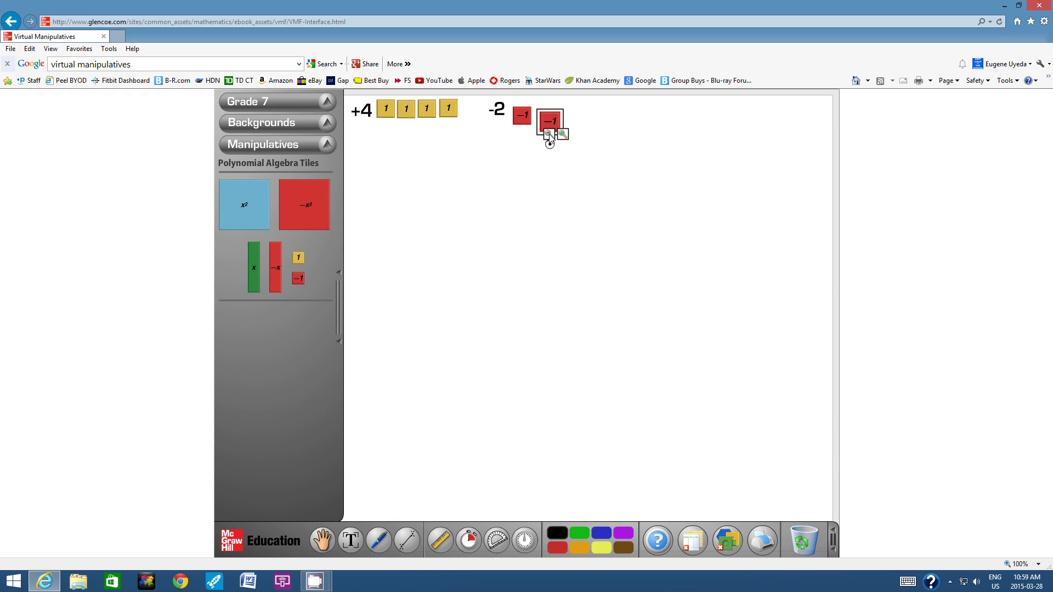
# Line up the two −1 tiles in a straight row directly next to the -2 label
pyautogui.click(521, 116)
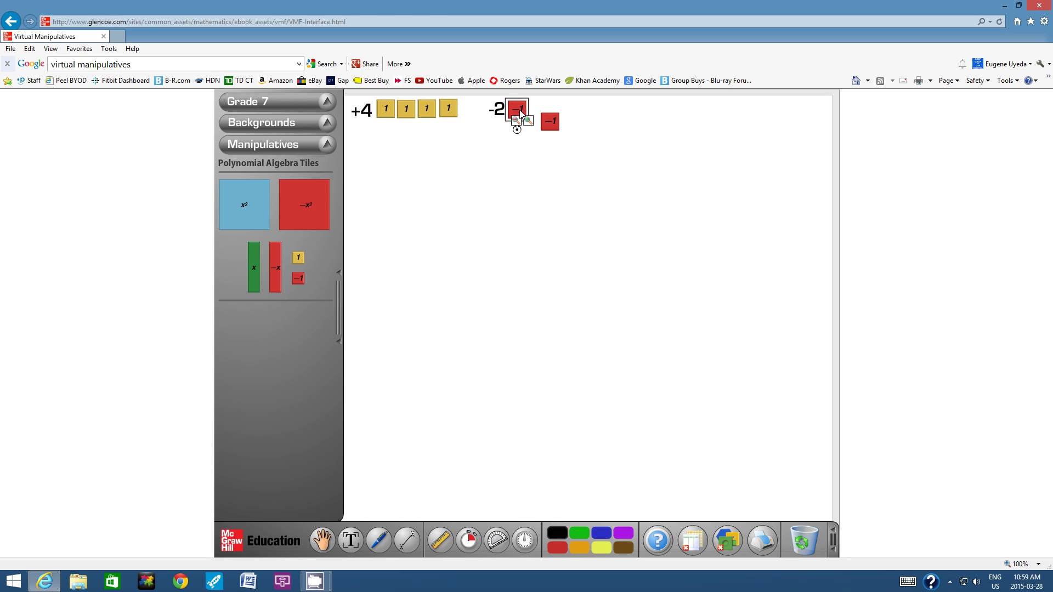
pyautogui.moveTo(548, 123); pyautogui.dragTo(535, 110)
pyautogui.click(580, 203)
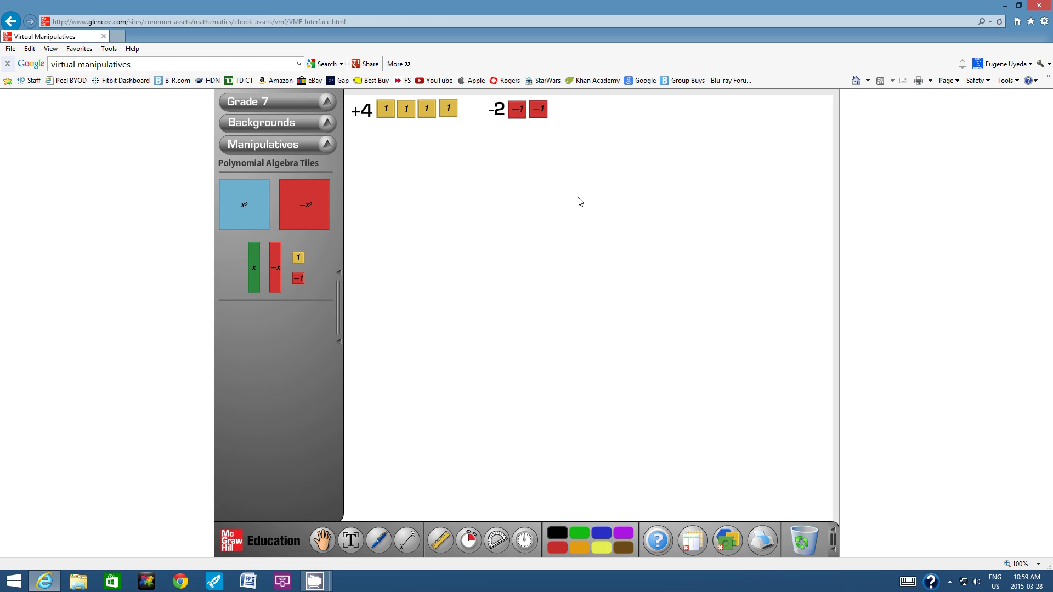
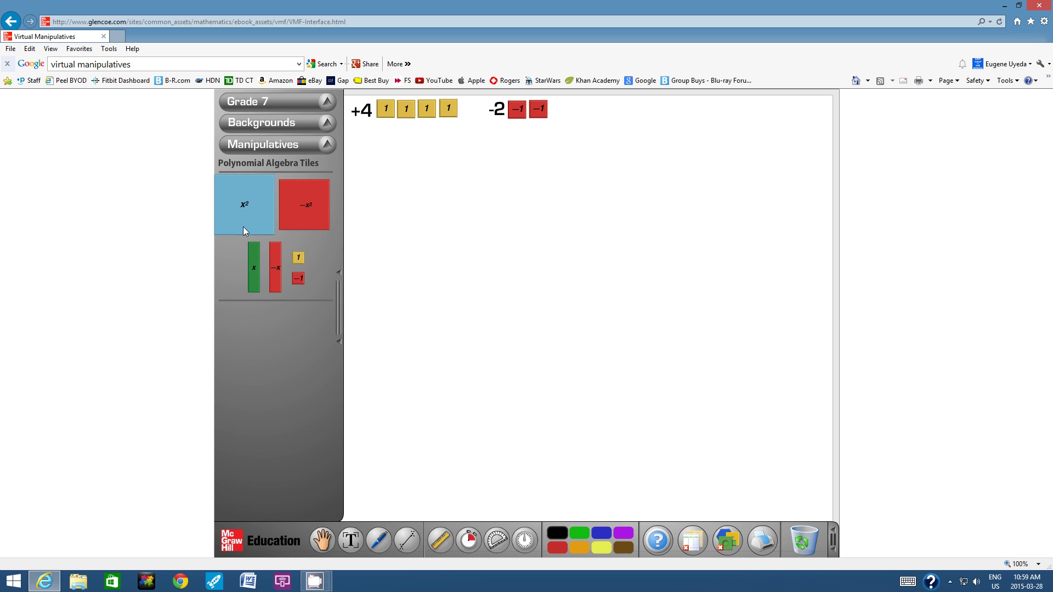
# Add the text label "2x" to the right of the two red −1 tiles and align it with the -2 label
pyautogui.click(350, 542)
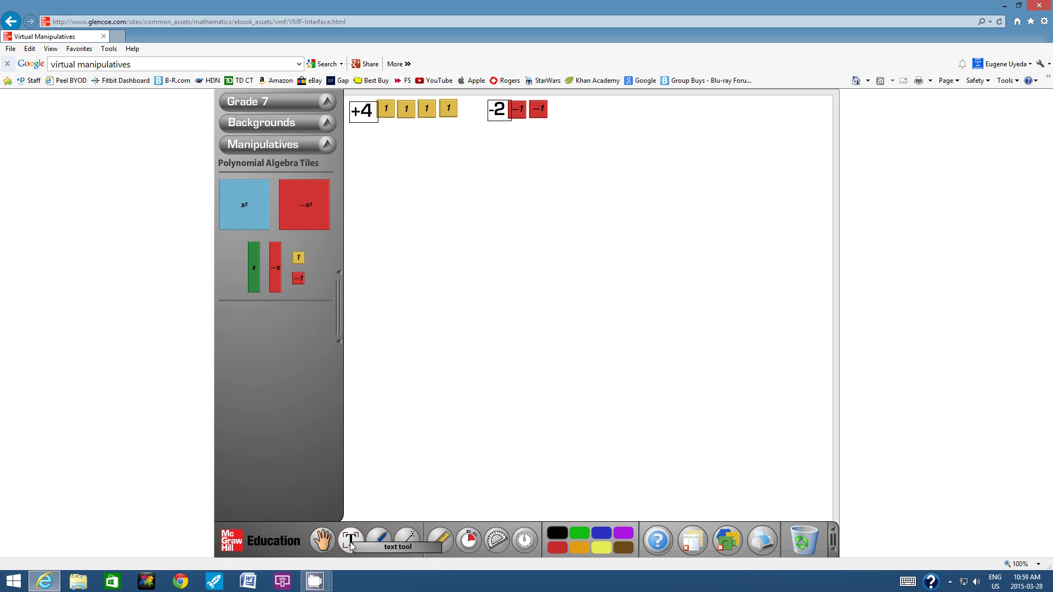
pyautogui.click(580, 107)
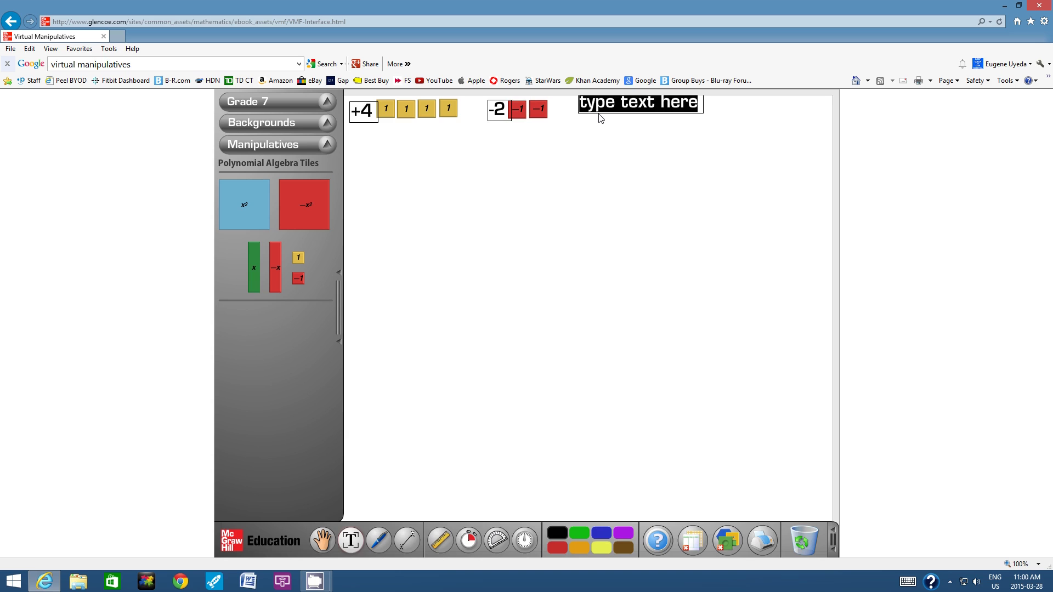
pyautogui.write('2x')
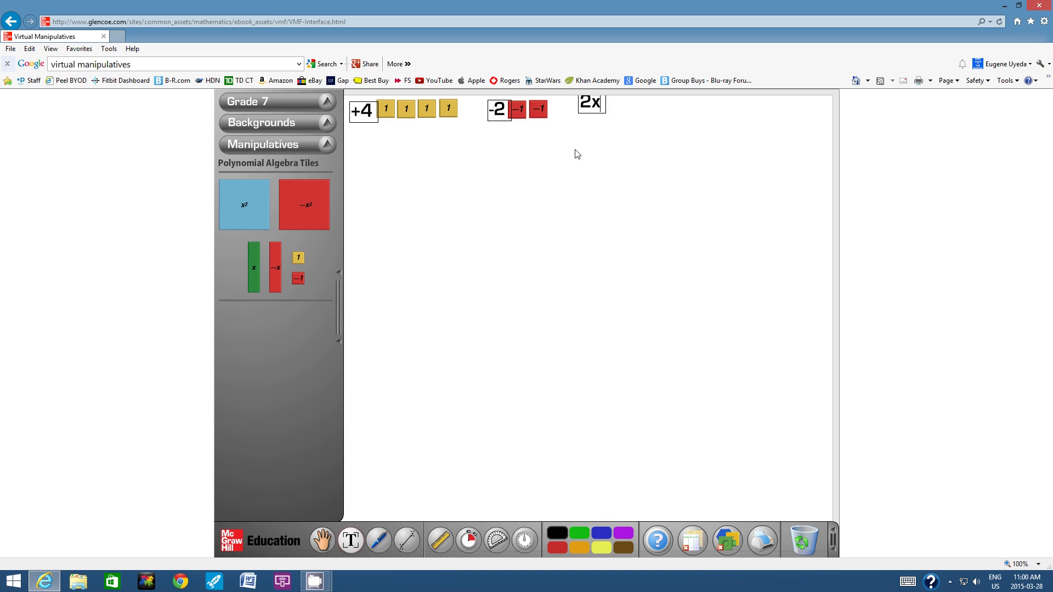
pyautogui.press('Escape')
pyautogui.click(587, 117)
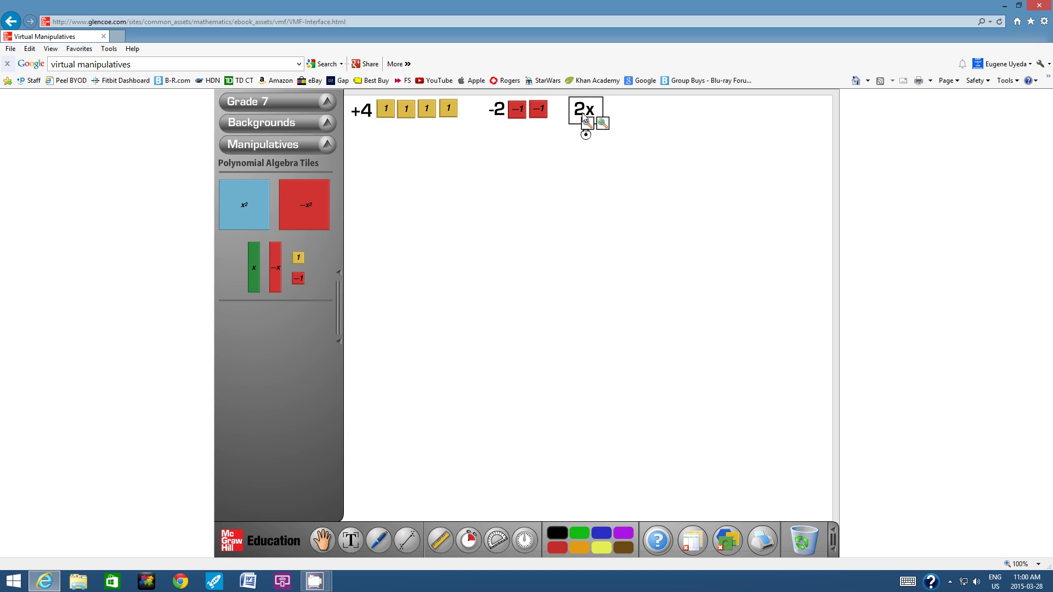
pyautogui.click(590, 157)
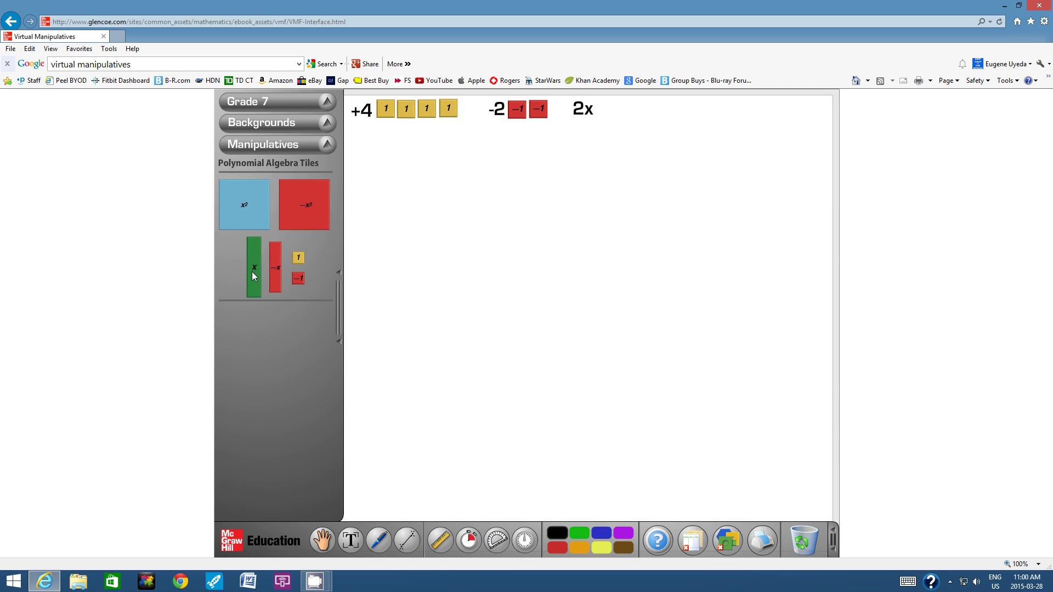
# Place two green x tiles below the 2x label, shrunk, turned horizontal and stacked one above the other
pyautogui.moveTo(252, 276); pyautogui.dragTo(607, 179)
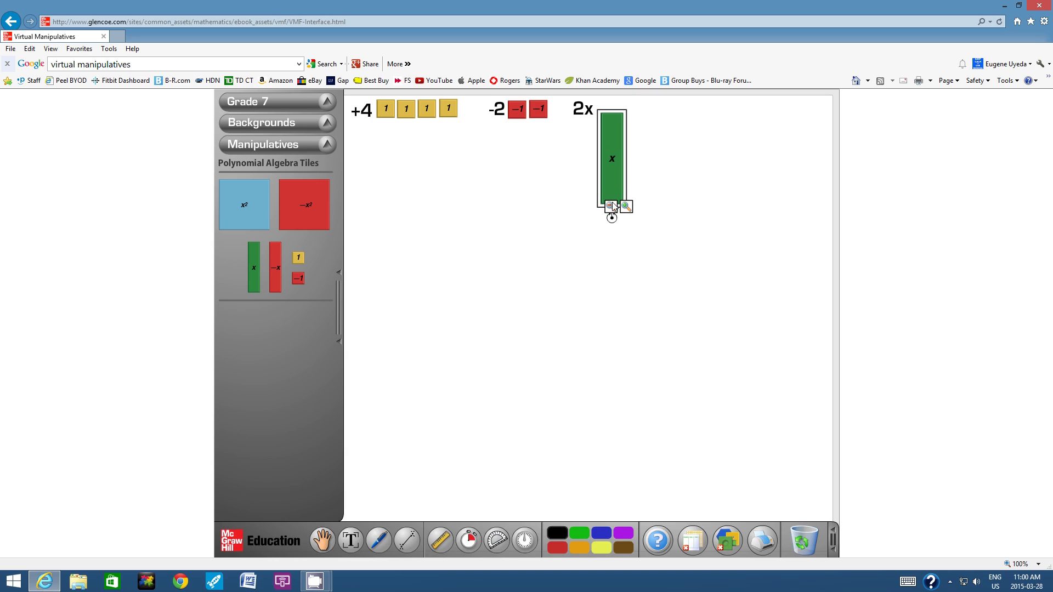
pyautogui.moveTo(611, 218); pyautogui.dragTo(642, 125)
pyautogui.moveTo(253, 268); pyautogui.dragTo(603, 190)
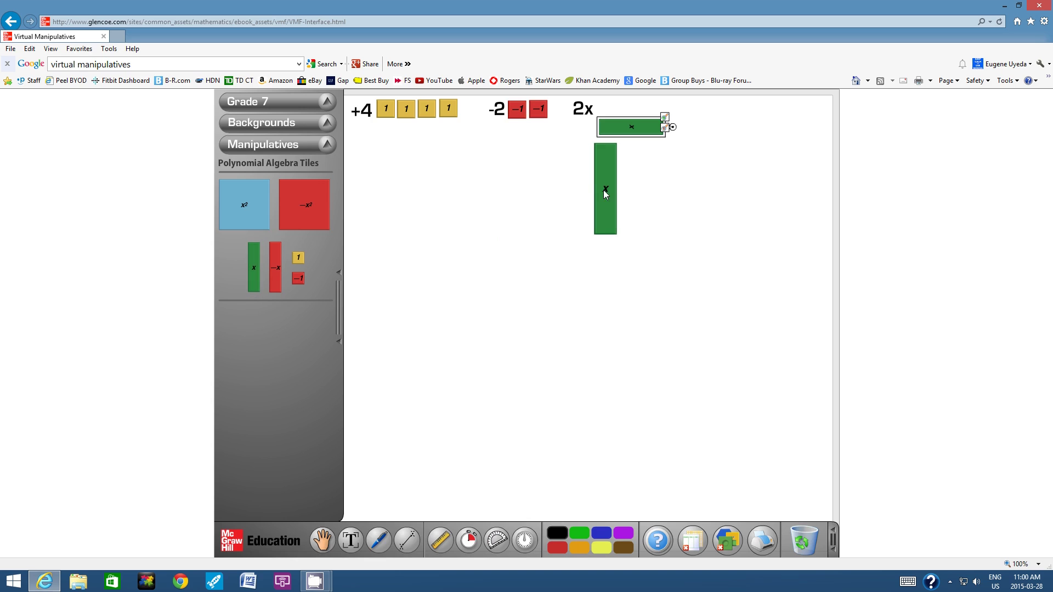
pyautogui.click(604, 190)
pyautogui.moveTo(605, 249); pyautogui.dragTo(656, 188)
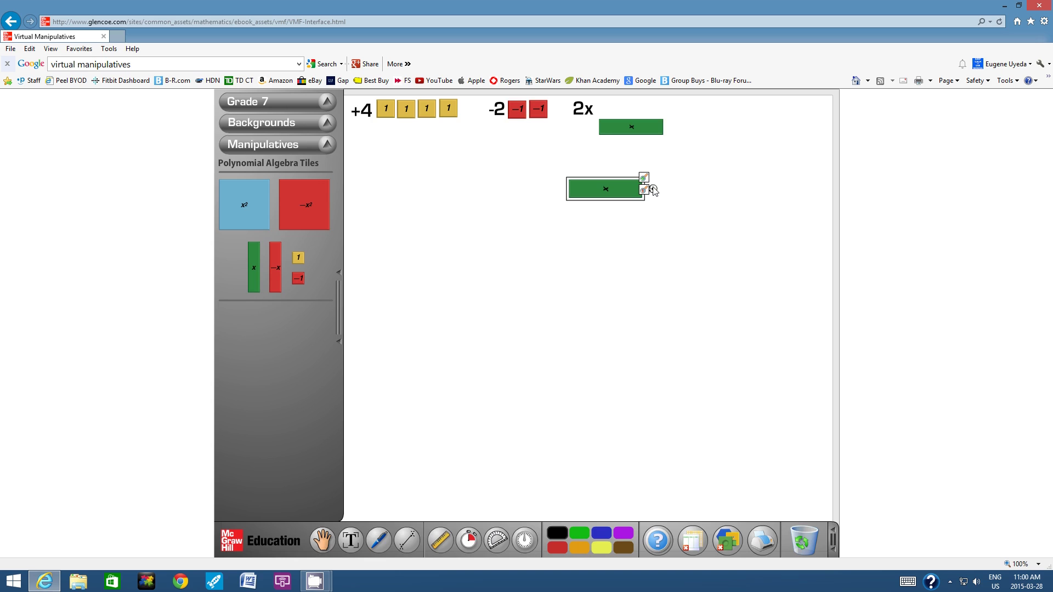
pyautogui.moveTo(617, 193); pyautogui.dragTo(637, 146)
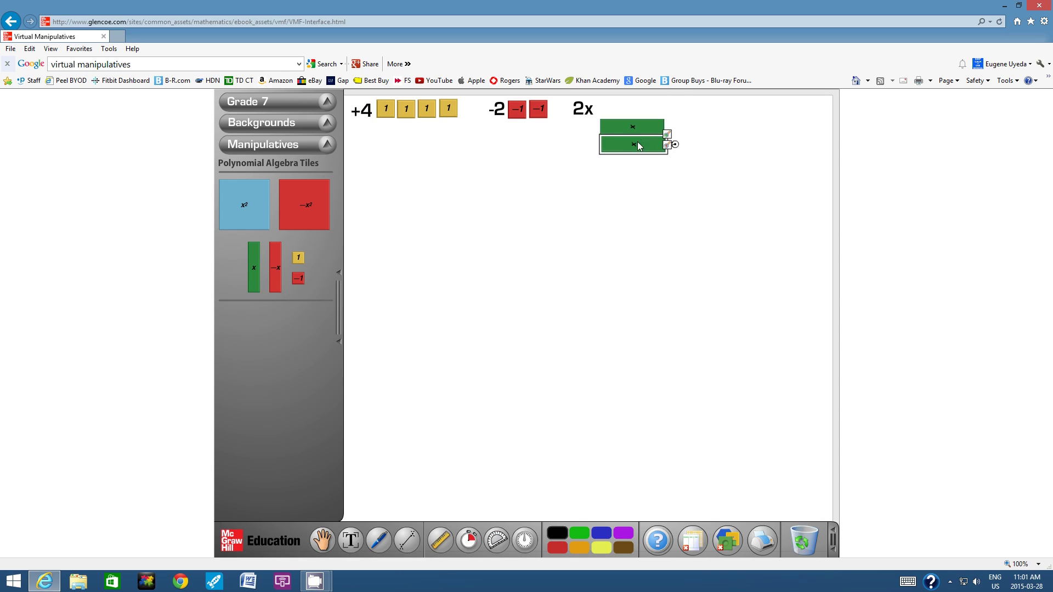
pyautogui.click(632, 204)
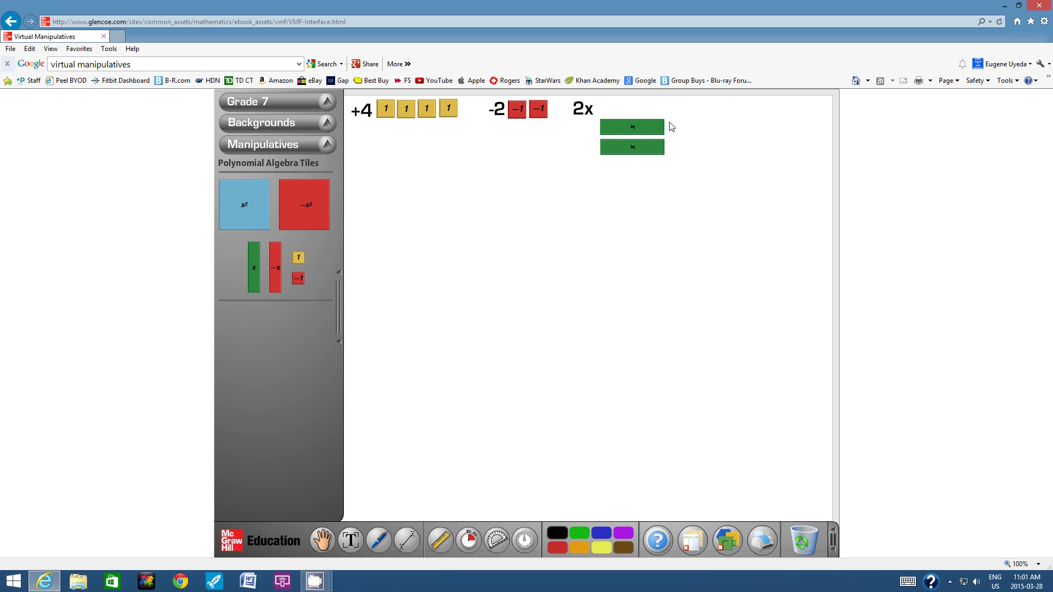
# Turn both green x tiles upright and stand them side by side directly next to the 2x label
pyautogui.click(647, 123)
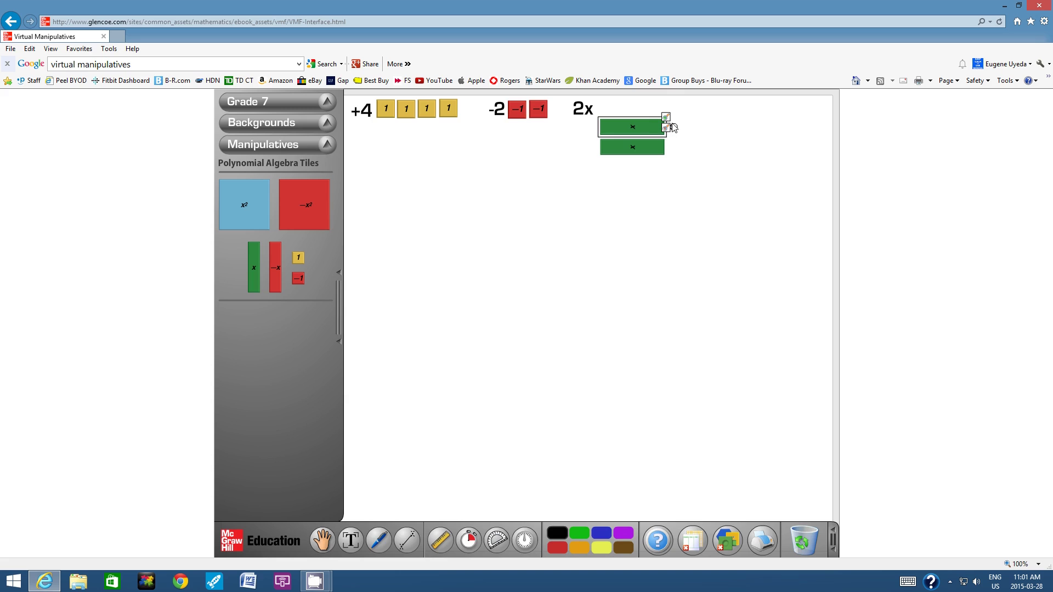
pyautogui.moveTo(673, 127); pyautogui.dragTo(688, 182)
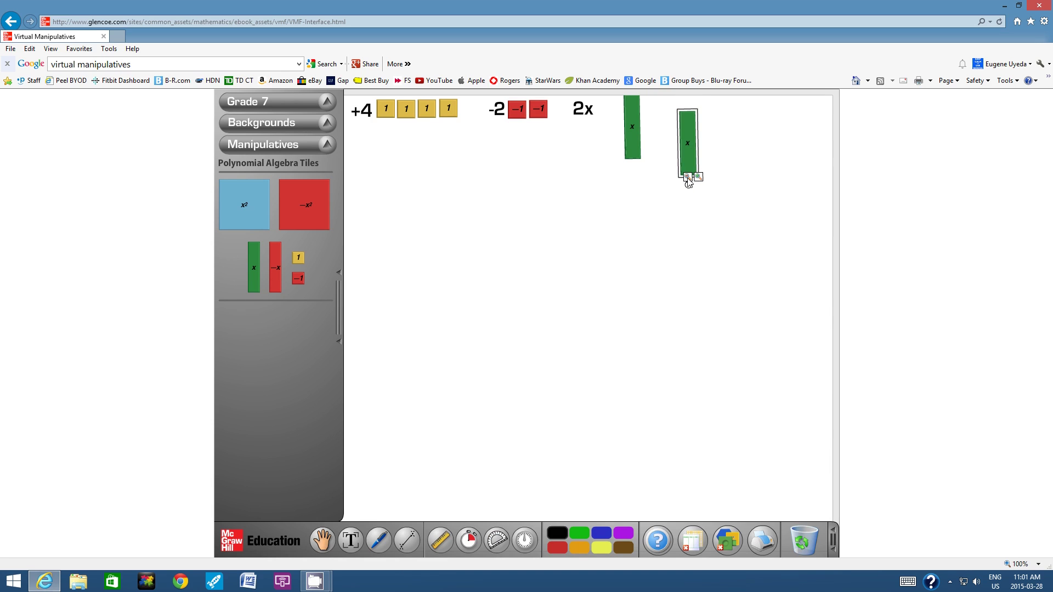
pyautogui.moveTo(634, 141); pyautogui.dragTo(612, 150)
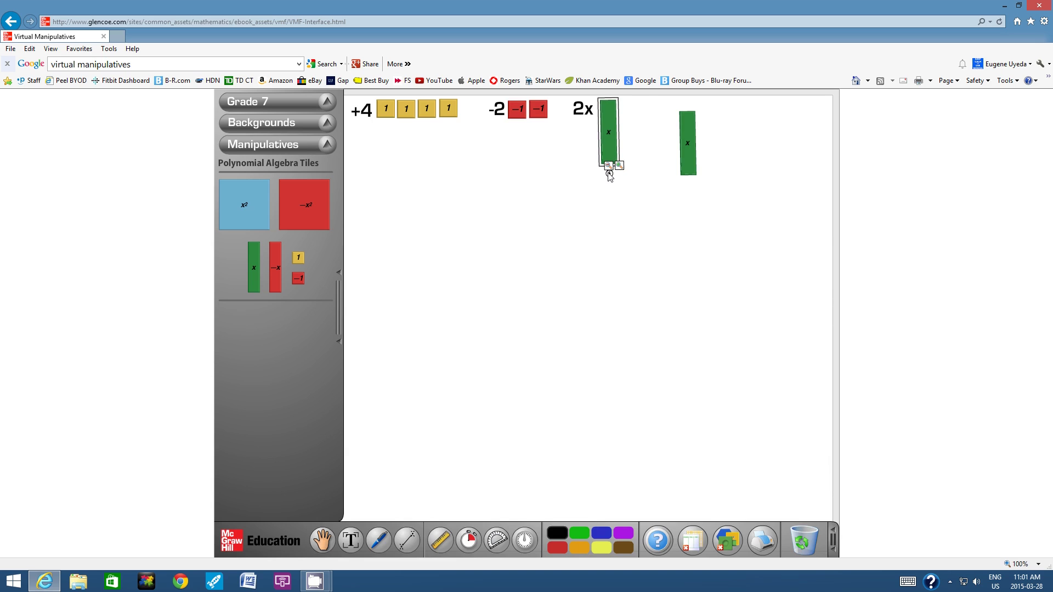
pyautogui.moveTo(608, 173); pyautogui.dragTo(609, 173)
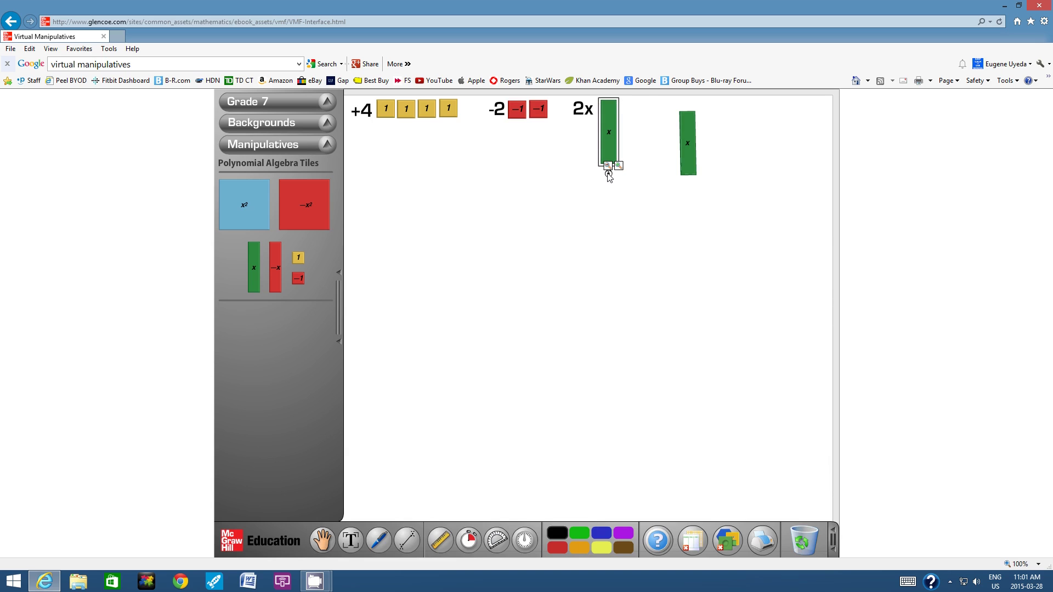
pyautogui.click(687, 159)
pyautogui.moveTo(690, 185); pyautogui.dragTo(633, 146)
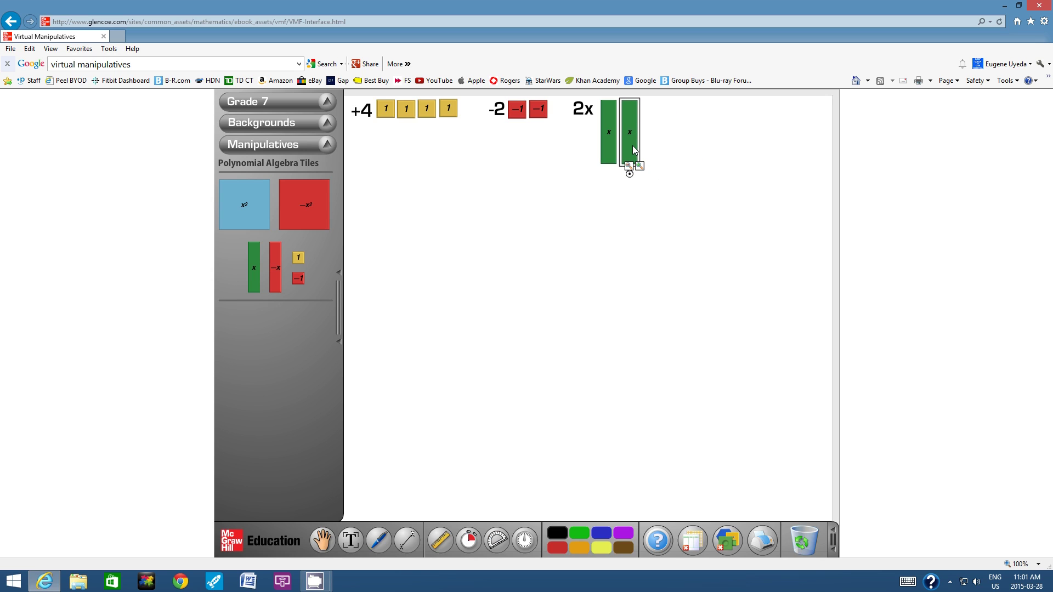
pyautogui.click(702, 156)
# Add the text label "-3x" to the right of the green x tiles and align it with the 2x label
pyautogui.click(349, 540)
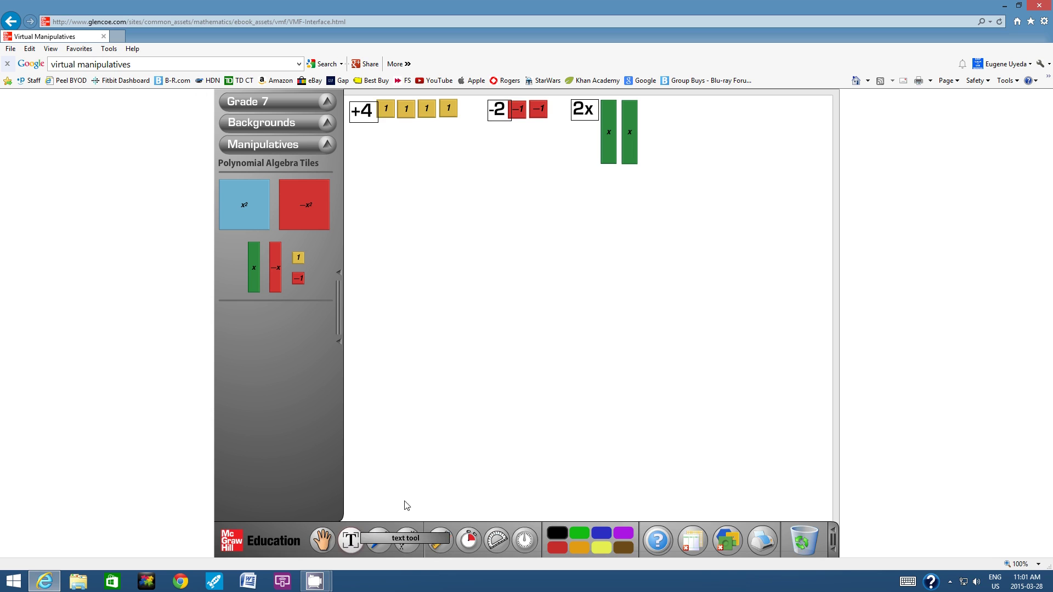
pyautogui.click(666, 112)
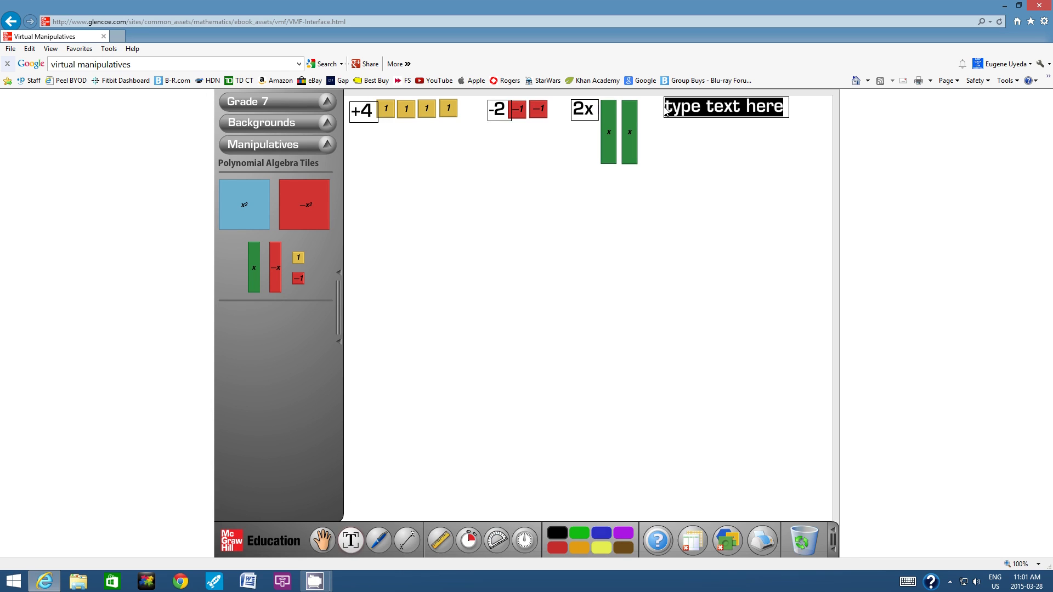
pyautogui.write('-3x')
pyautogui.click(671, 152)
pyautogui.click(679, 113)
pyautogui.moveTo(676, 122); pyautogui.dragTo(682, 118)
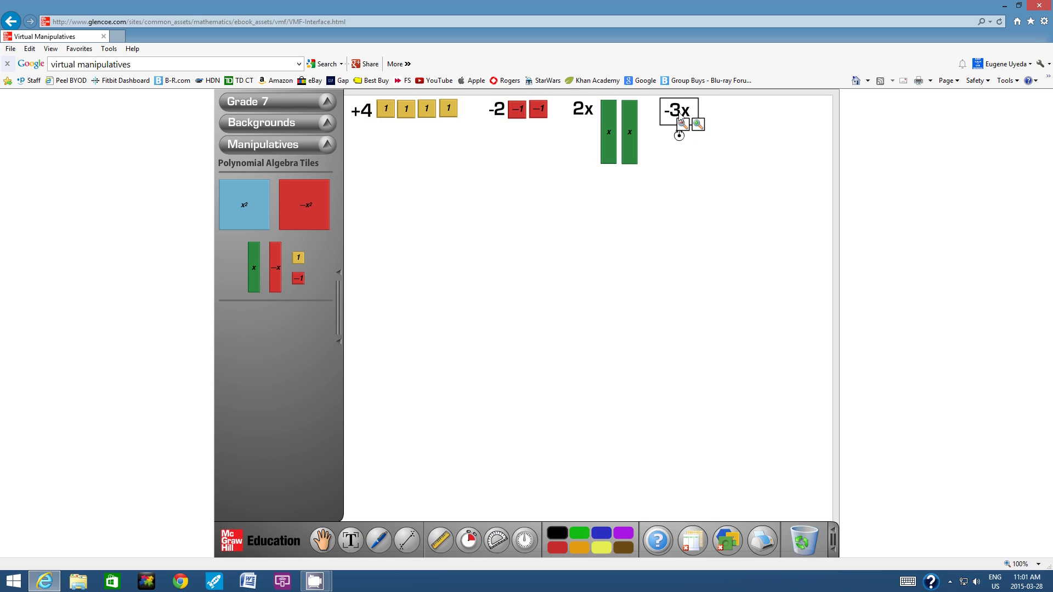
pyautogui.click(680, 157)
# Place three red −x tiles side by side to the right of the -3x label
pyautogui.moveTo(275, 268); pyautogui.dragTo(709, 137)
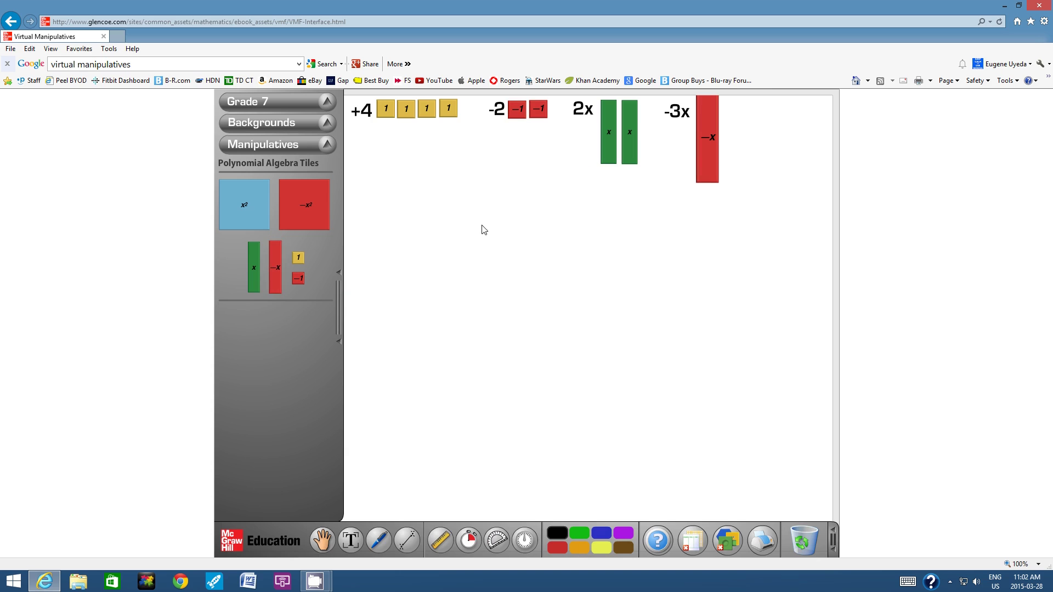
pyautogui.moveTo(275, 268); pyautogui.dragTo(733, 136)
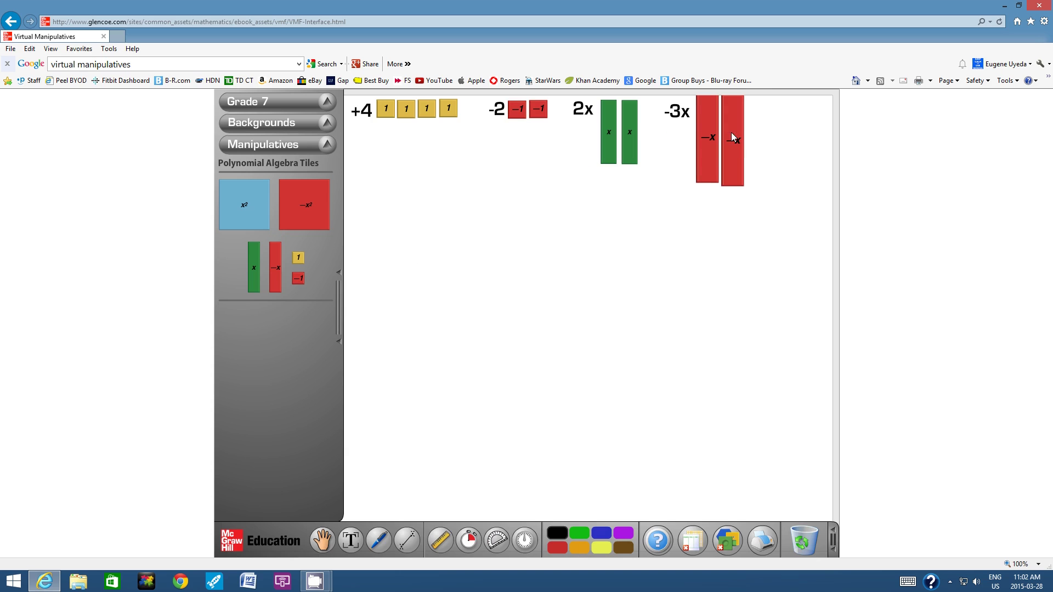
pyautogui.moveTo(282, 274); pyautogui.dragTo(758, 140)
# Shrink all three red −x tiles to match the size of the green x tiles
pyautogui.click(705, 158)
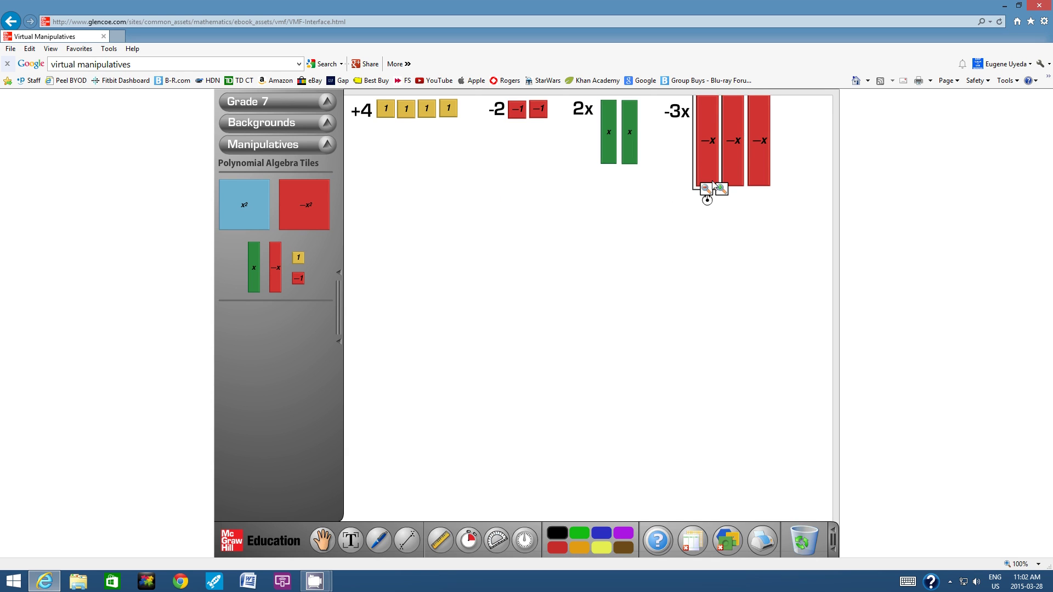
pyautogui.click(705, 189)
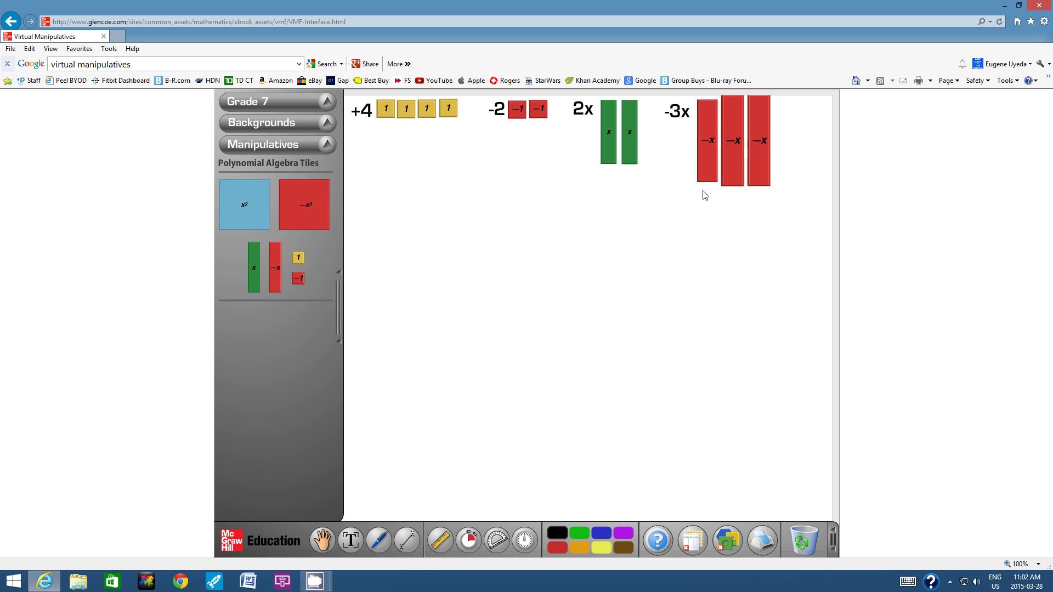
pyautogui.click(706, 178)
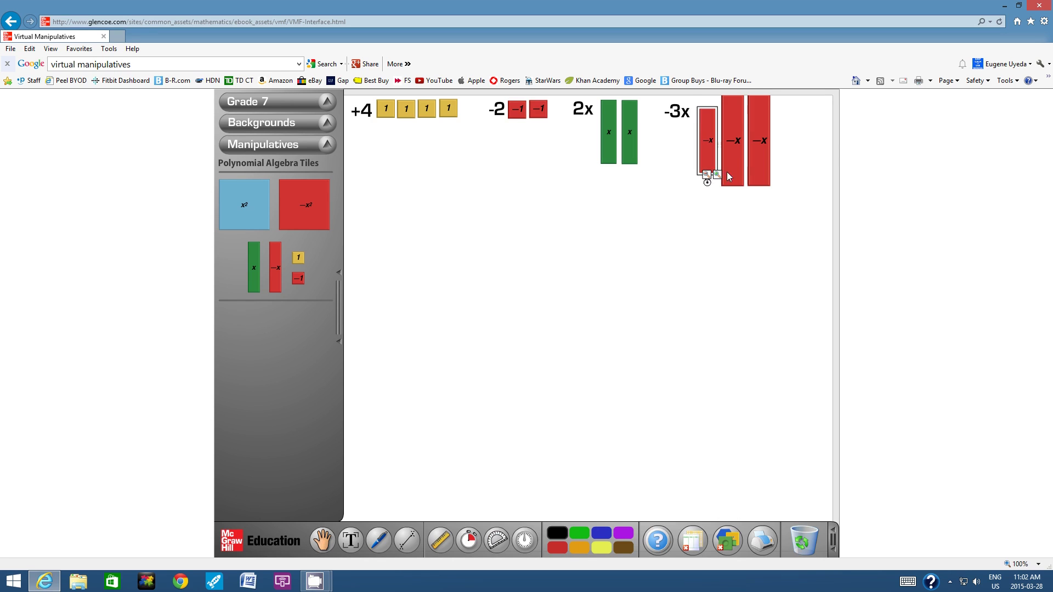
pyautogui.click(731, 158)
pyautogui.click(731, 190)
pyautogui.click(729, 184)
pyautogui.click(731, 183)
pyautogui.click(759, 156)
pyautogui.click(757, 185)
pyautogui.click(757, 186)
pyautogui.click(756, 178)
pyautogui.click(690, 192)
# Line up the three −x tiles in a closely spaced row next to the -3x label, level with the green tiles
pyautogui.moveTo(706, 160); pyautogui.dragTo(743, 121)
pyautogui.click(734, 141)
pyautogui.click(755, 126)
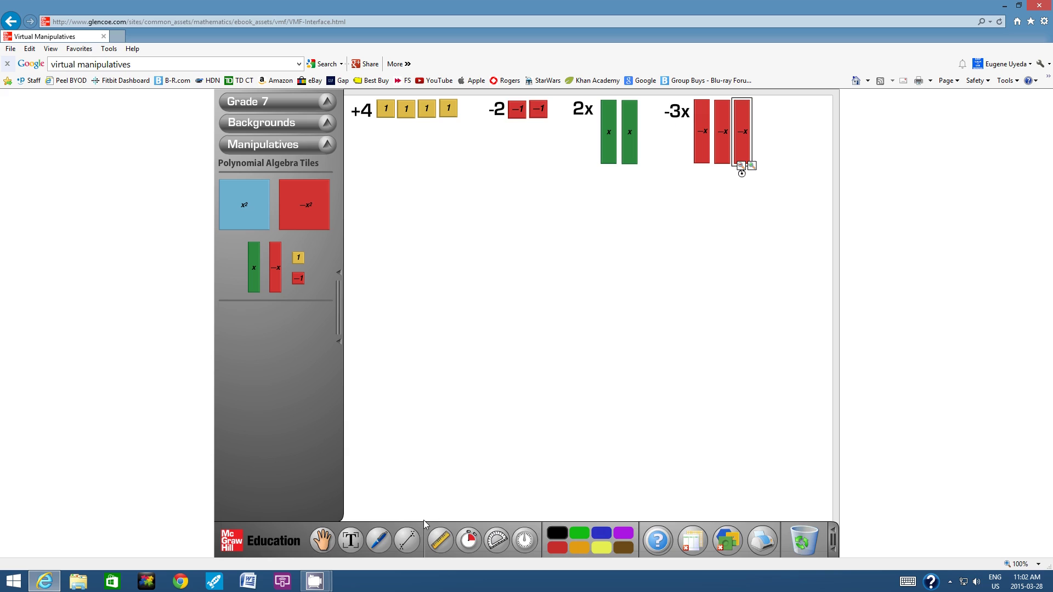
# Add the text label "-x - 3" on a new row below the +4 label and align it with the workspace's left margin
pyautogui.click(351, 540)
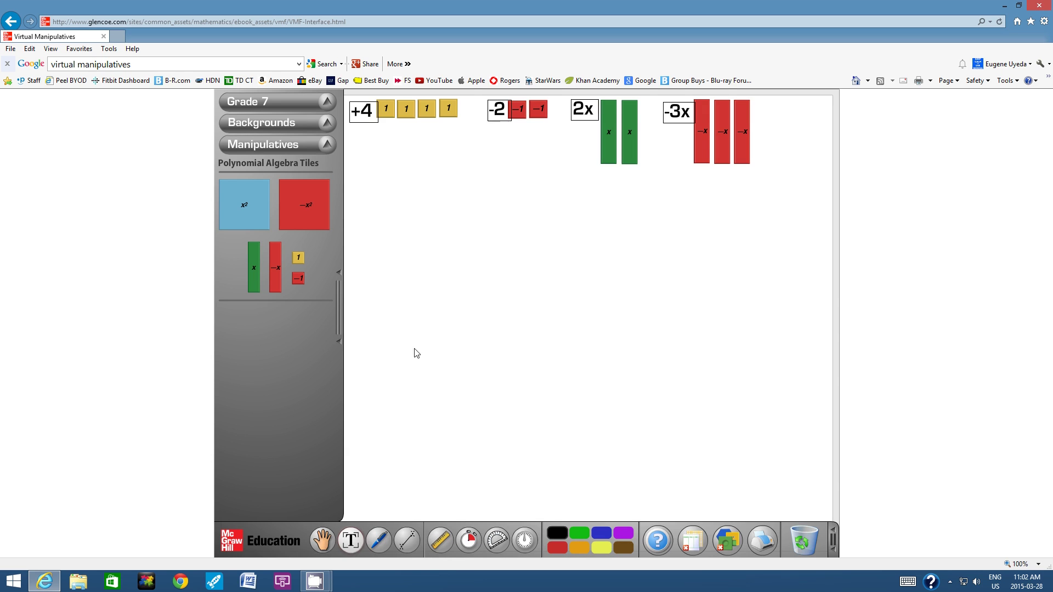
pyautogui.click(361, 175)
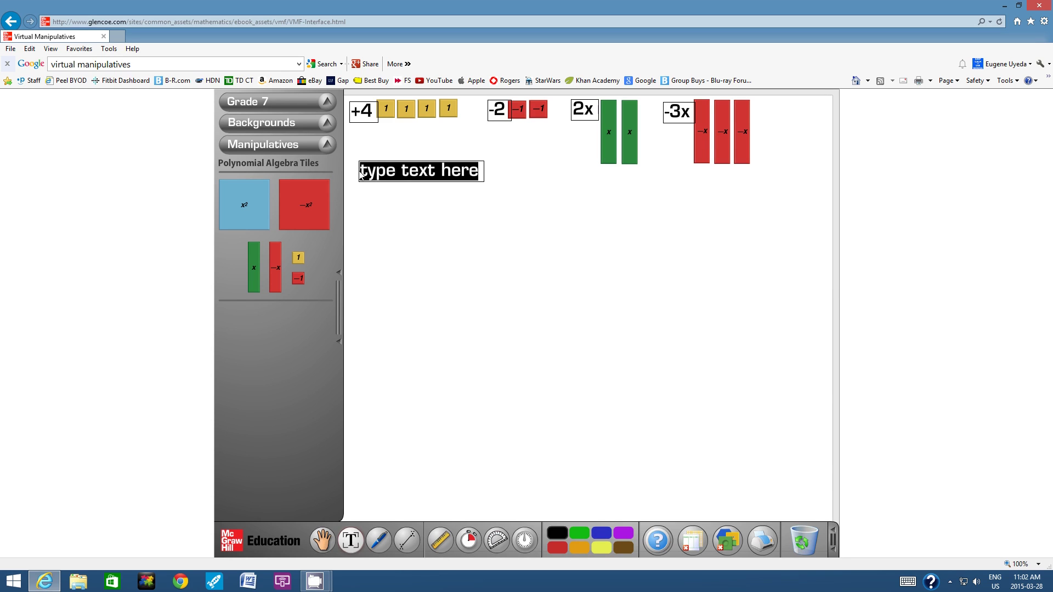
pyautogui.write('-')
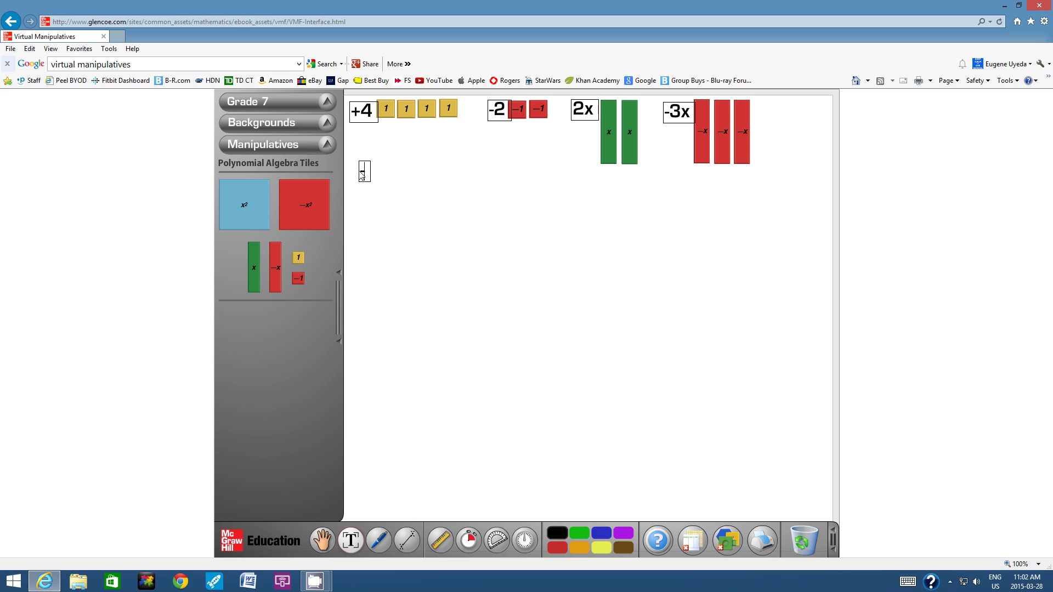
pyautogui.write('x - 3')
pyautogui.click(409, 231)
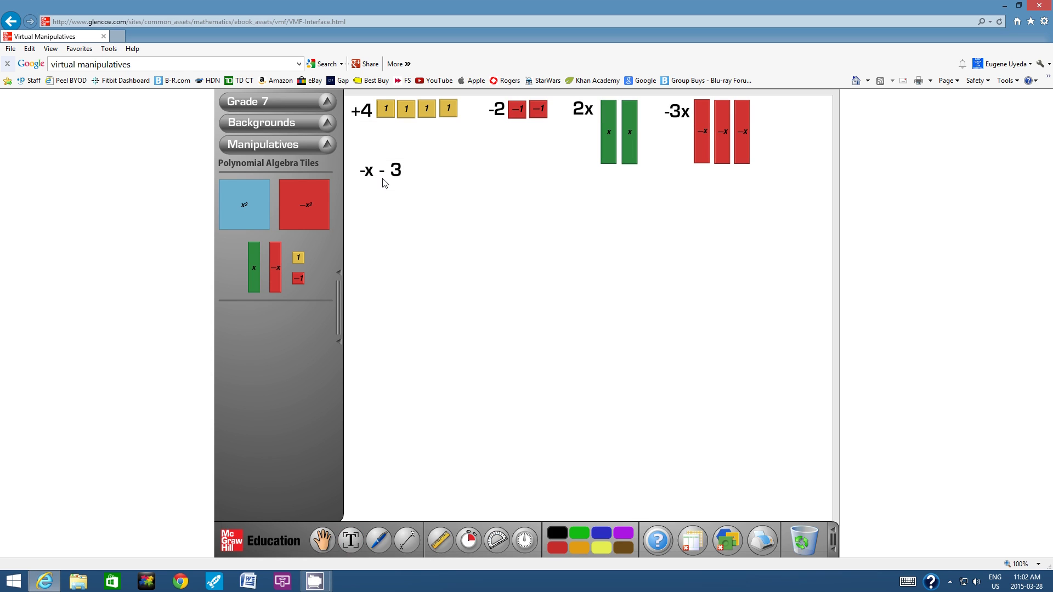
pyautogui.moveTo(368, 174); pyautogui.dragTo(366, 207)
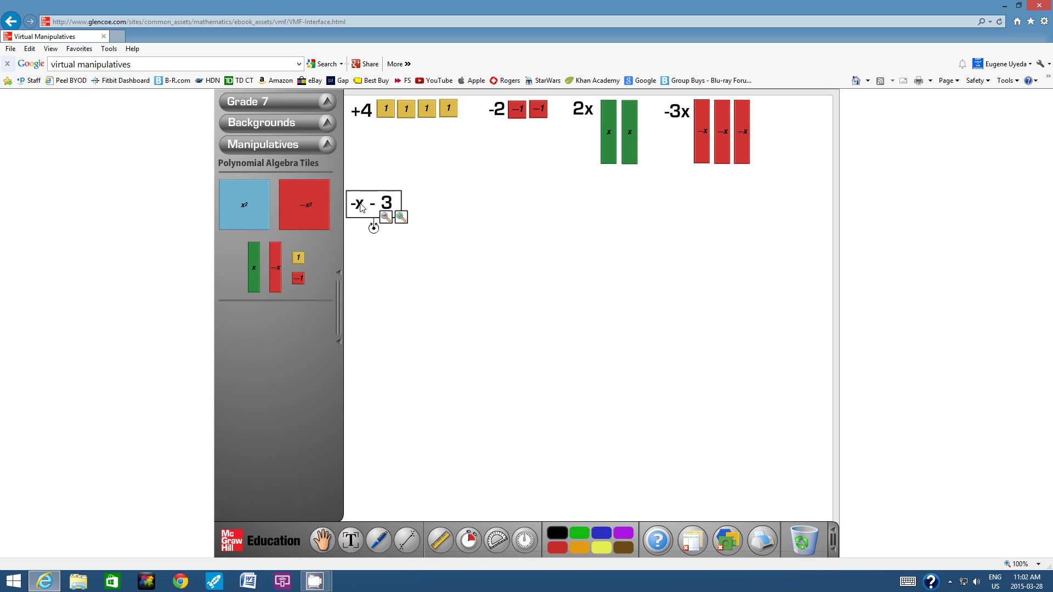
pyautogui.click(419, 282)
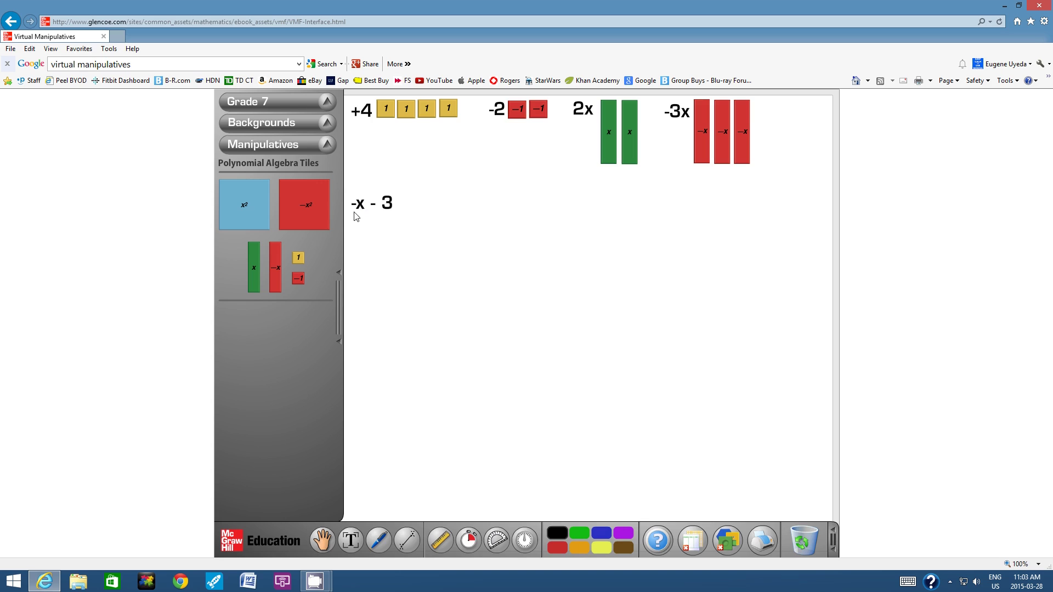
# Place one red −x tile and three red −1 tiles to the right of the -x - 3 label
pyautogui.moveTo(274, 270); pyautogui.dragTo(409, 228)
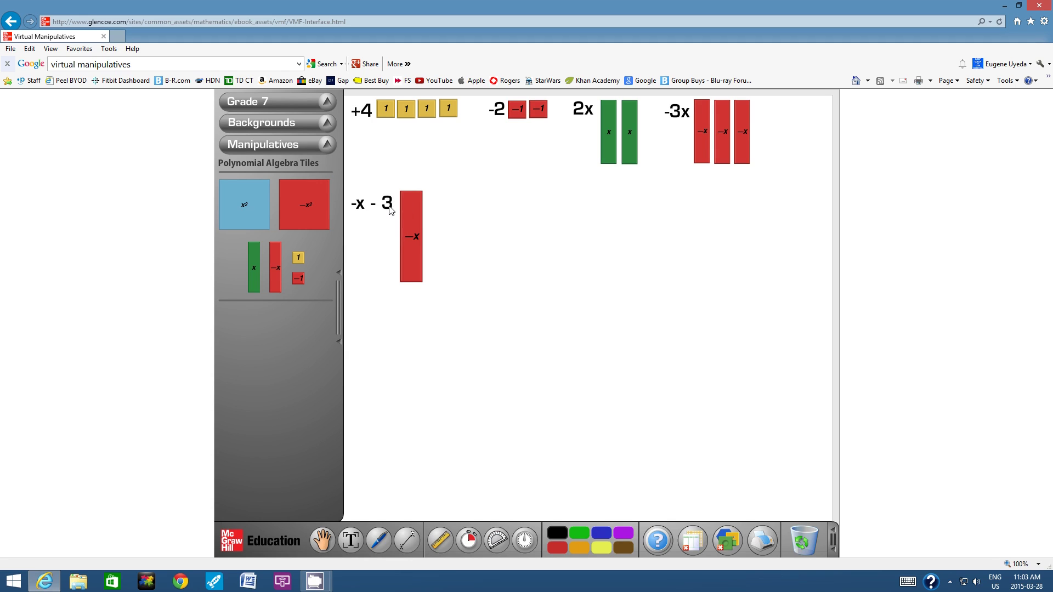
pyautogui.moveTo(298, 279); pyautogui.dragTo(442, 221)
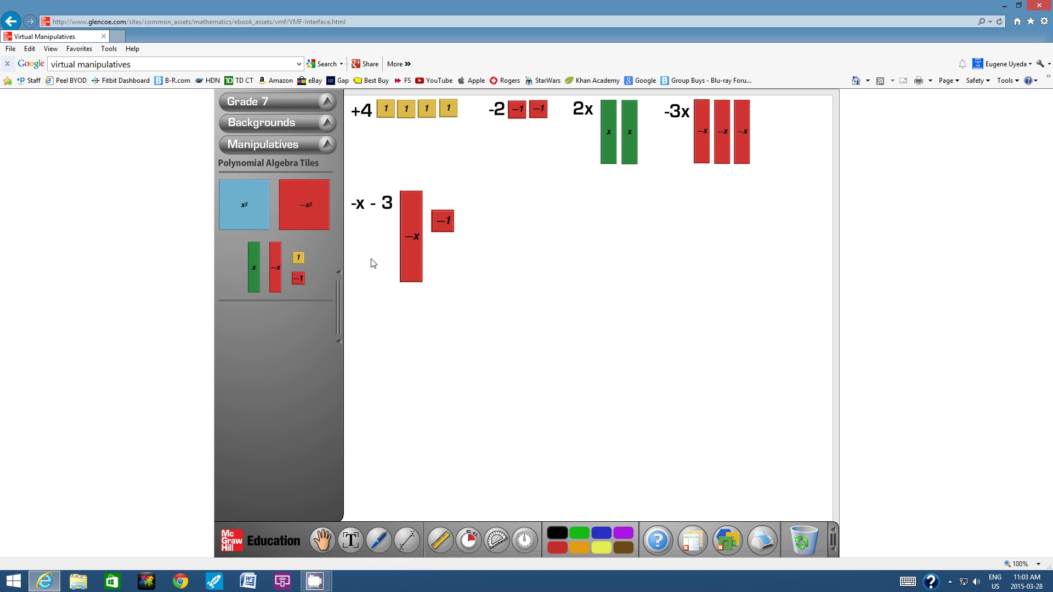
pyautogui.moveTo(299, 278); pyautogui.dragTo(471, 224)
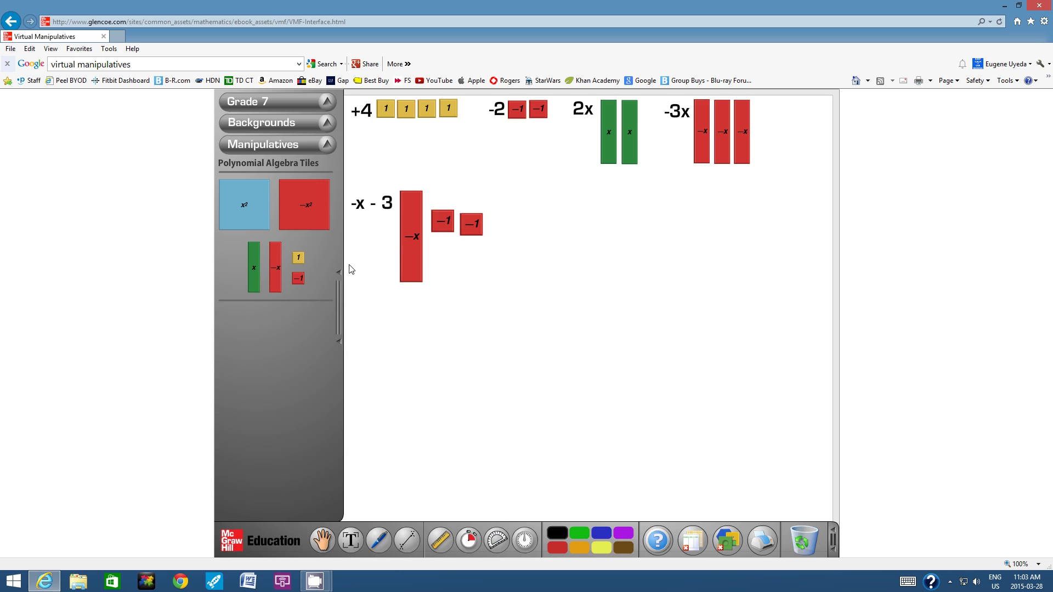
pyautogui.moveTo(299, 279); pyautogui.dragTo(496, 229)
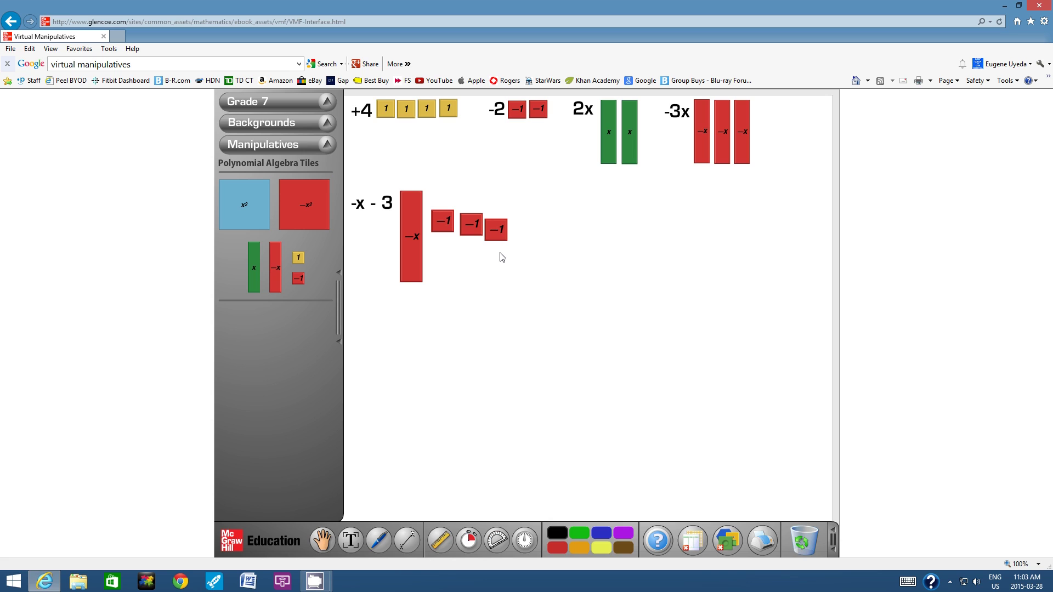
# Shrink the −x tile beside the -x - 3 label to the size of the other −x tiles and move it close to the label
pyautogui.click(408, 237)
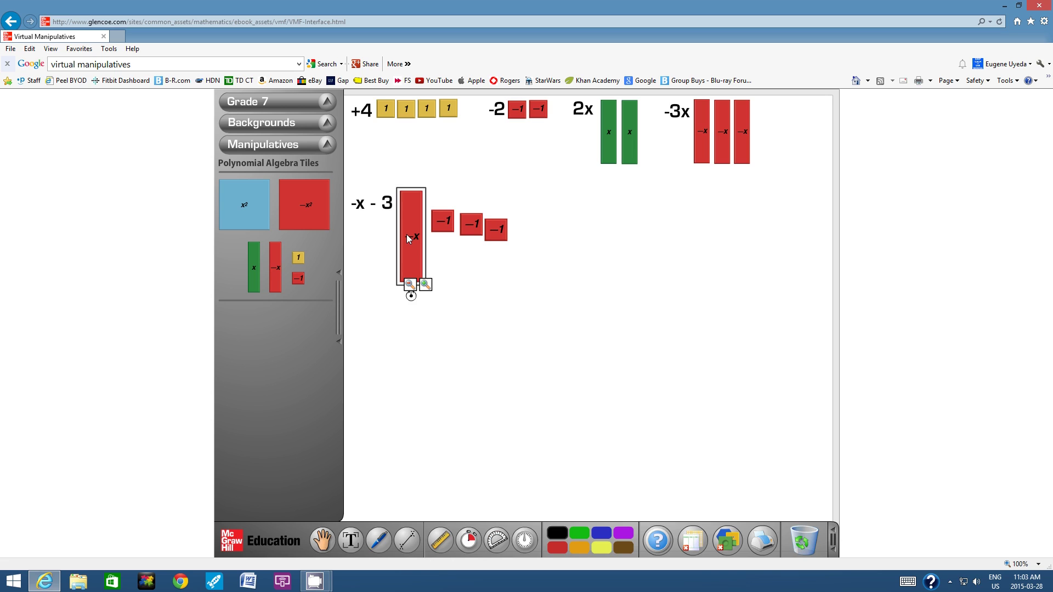
pyautogui.click(409, 284)
pyautogui.click(409, 279)
pyautogui.click(410, 274)
pyautogui.click(410, 270)
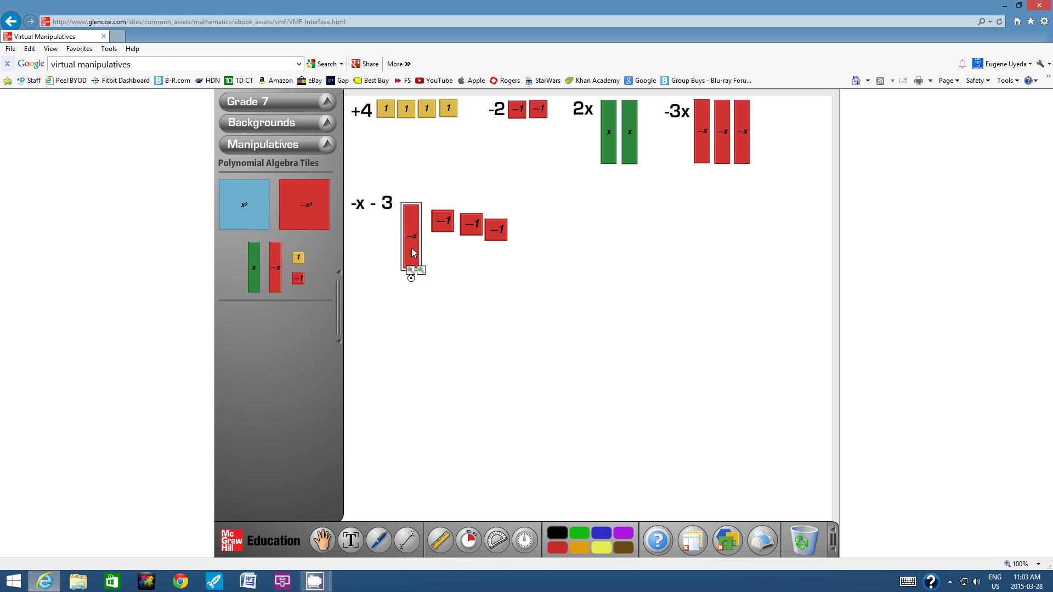
pyautogui.moveTo(410, 243); pyautogui.dragTo(407, 241)
# Shrink the first two −1 tiles of the -x - 3 expression and set them side by side next to the −x tile's upper end
pyautogui.click(440, 228)
pyautogui.click(441, 235)
pyautogui.click(441, 232)
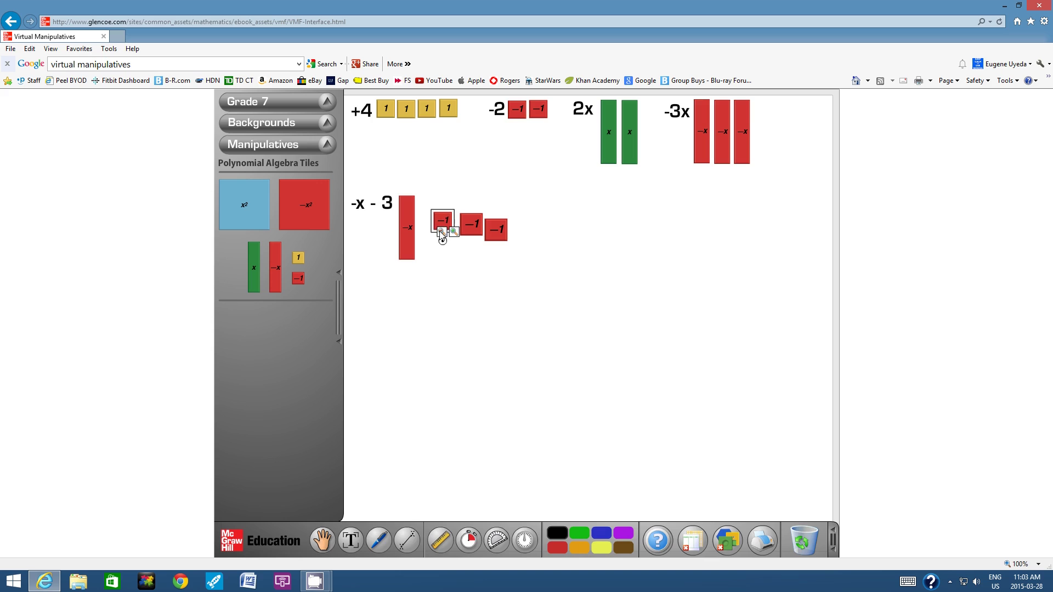
pyautogui.moveTo(445, 224); pyautogui.dragTo(429, 209)
pyautogui.click(458, 259)
pyautogui.click(469, 238)
pyautogui.click(469, 235)
pyautogui.moveTo(470, 226); pyautogui.dragTo(454, 209)
pyautogui.click(455, 247)
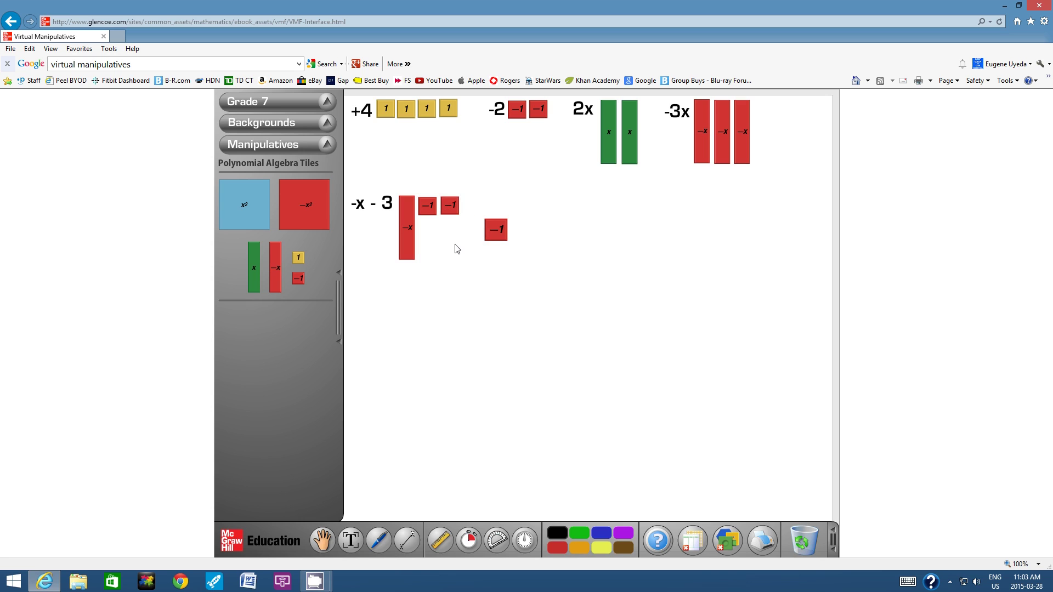
# Shrink the remaining −1 tile and place it at the end of the row of −1 tiles
pyautogui.click(494, 230)
pyautogui.click(487, 244)
pyautogui.click(492, 240)
pyautogui.moveTo(495, 230); pyautogui.dragTo(470, 206)
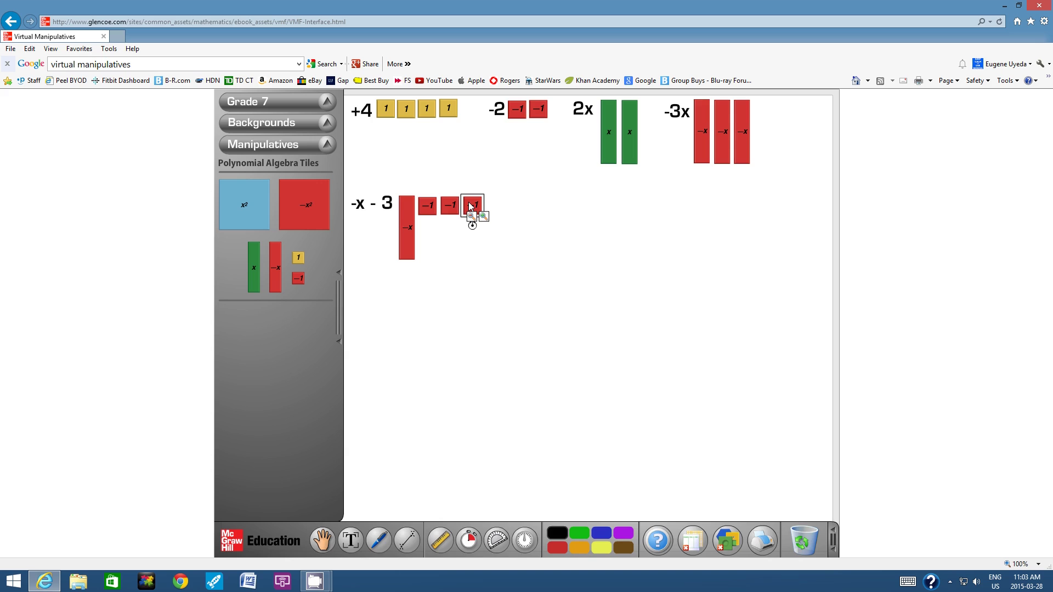
pyautogui.click(477, 239)
# Add the text label "3x + 2" to the right of the -x - 3 tiles, level with the -x - 3 label
pyautogui.click(351, 542)
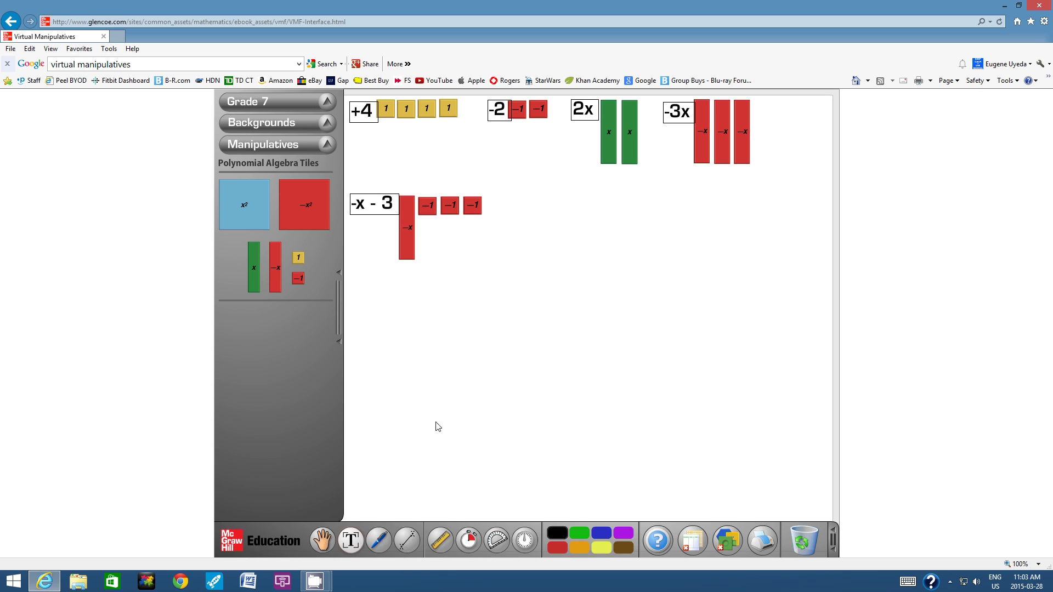
pyautogui.click(519, 214)
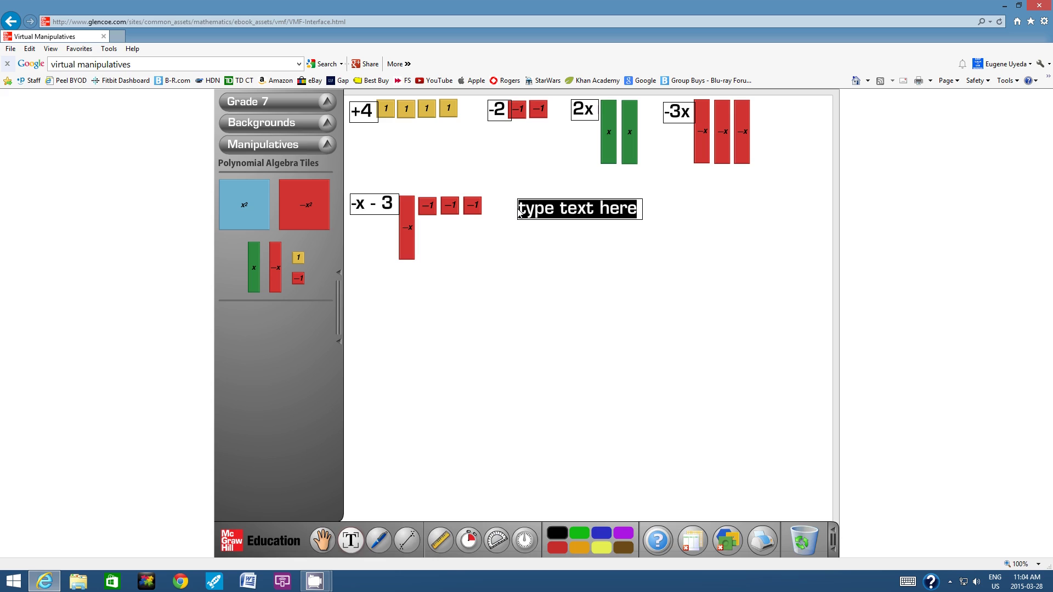
pyautogui.write('3x ')
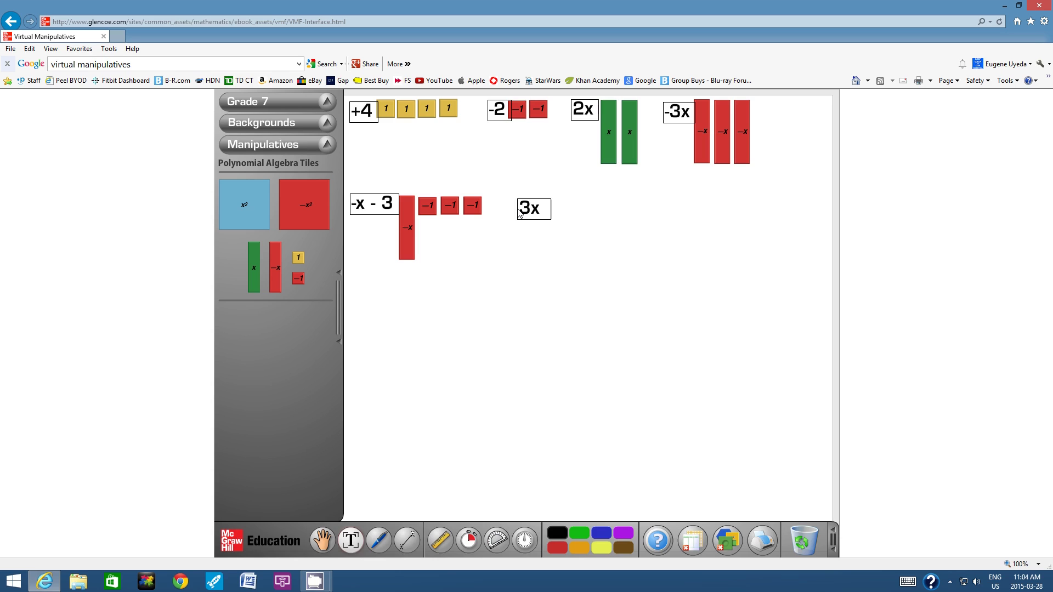
pyautogui.write('+ 2')
pyautogui.click(529, 265)
pyautogui.click(538, 207)
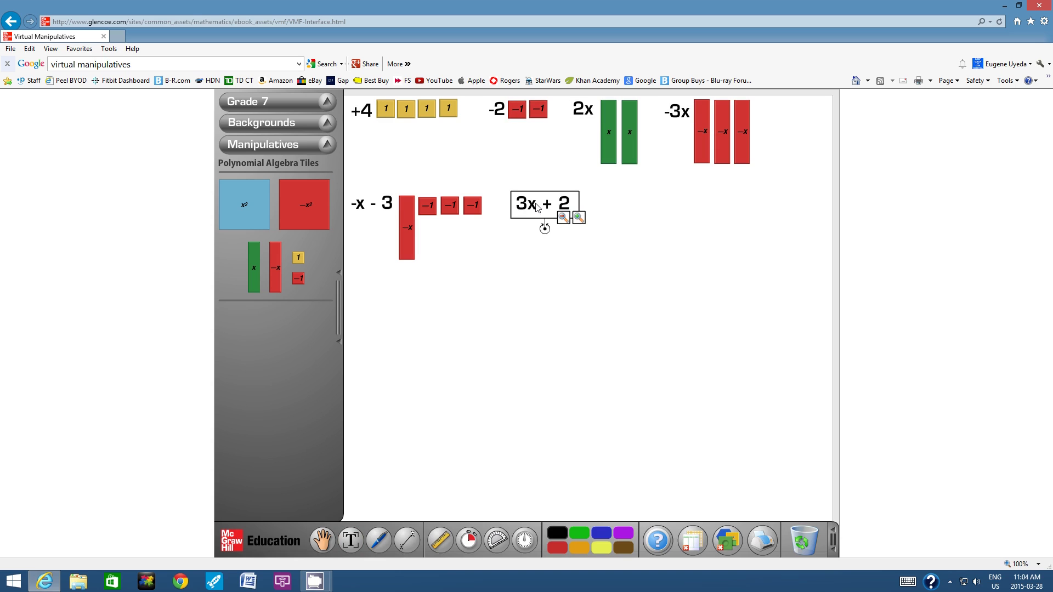
pyautogui.click(525, 286)
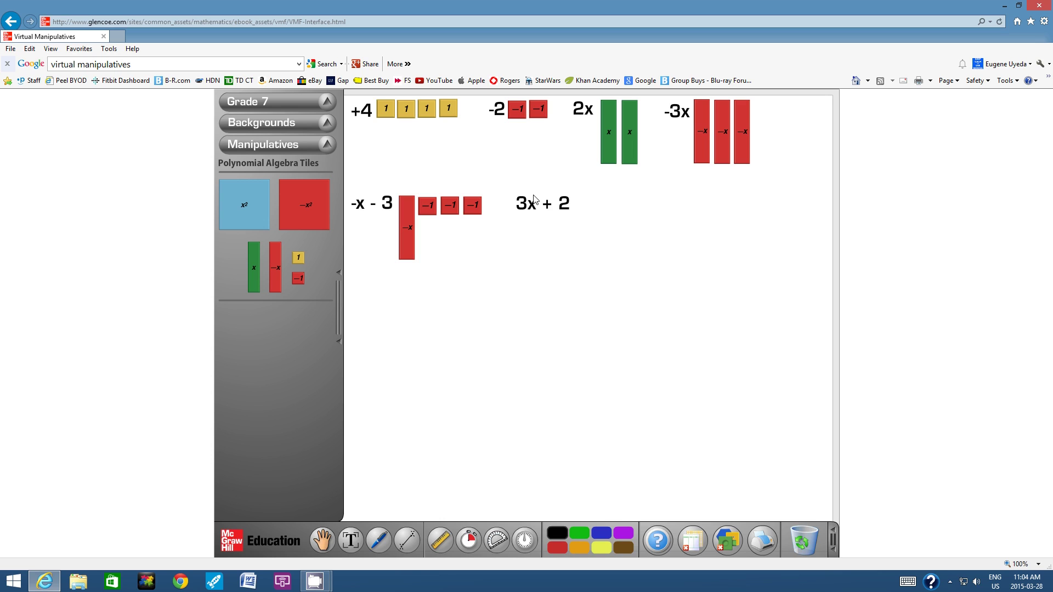
# Place three green x tiles and two yellow 1 tiles to the right of the 3x + 2 label
pyautogui.moveTo(251, 268); pyautogui.dragTo(588, 228)
pyautogui.moveTo(254, 267); pyautogui.dragTo(618, 229)
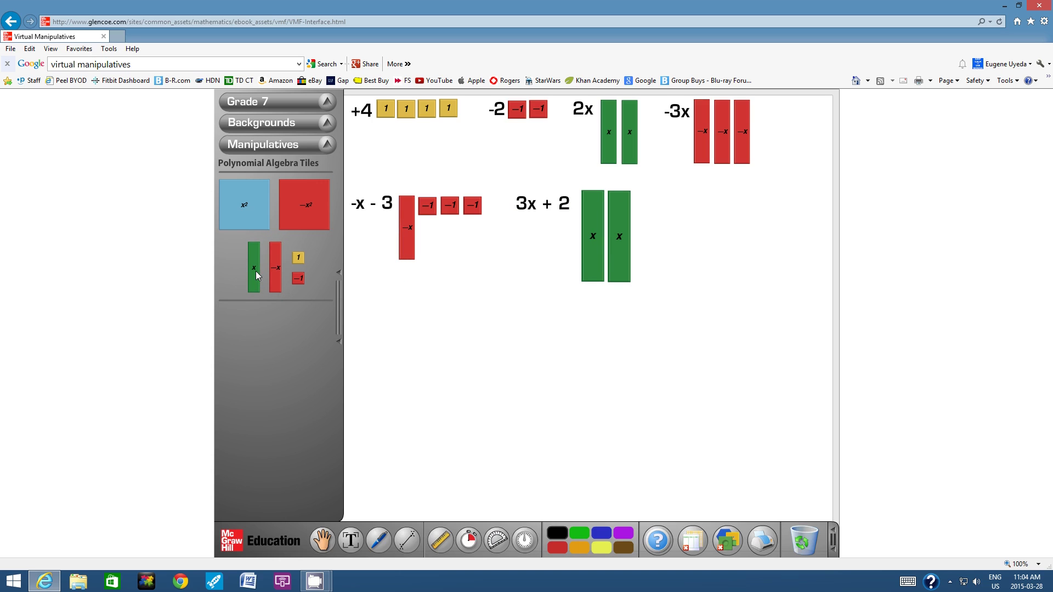
pyautogui.moveTo(254, 264); pyautogui.dragTo(647, 224)
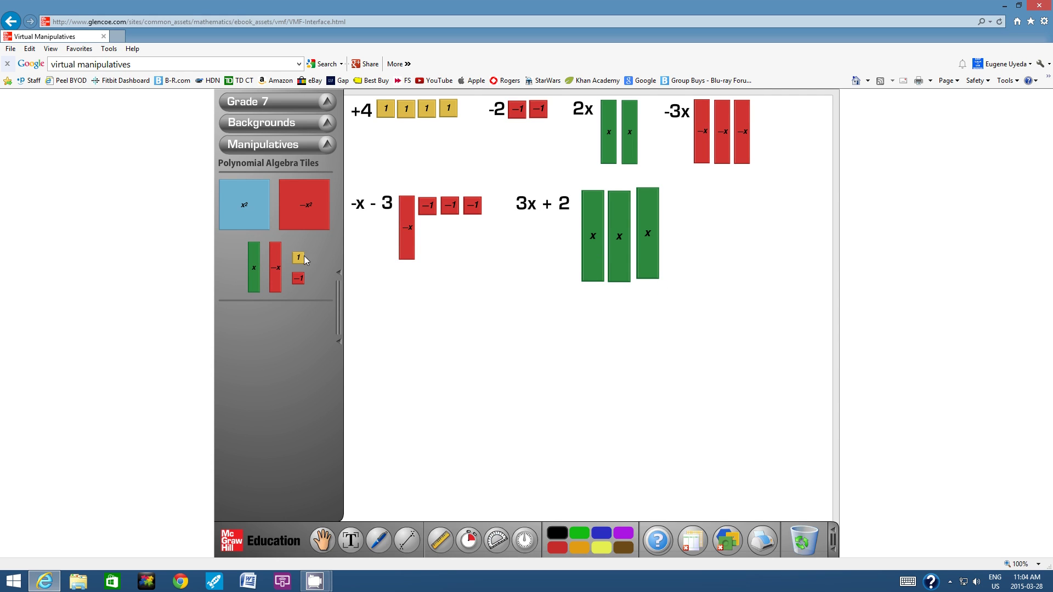
pyautogui.moveTo(301, 260); pyautogui.dragTo(683, 230)
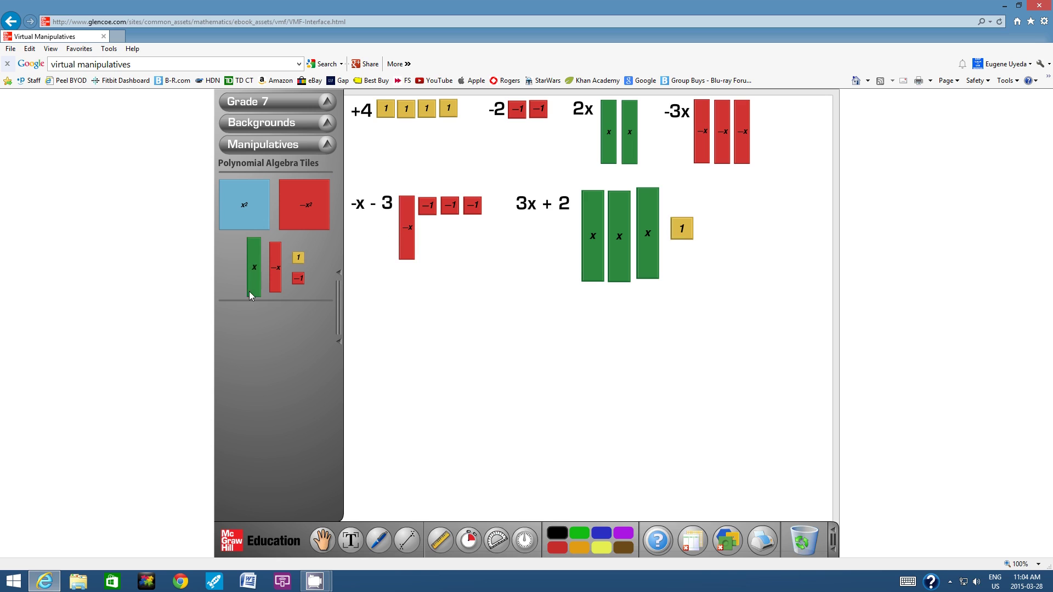
pyautogui.moveTo(297, 265); pyautogui.dragTo(680, 257)
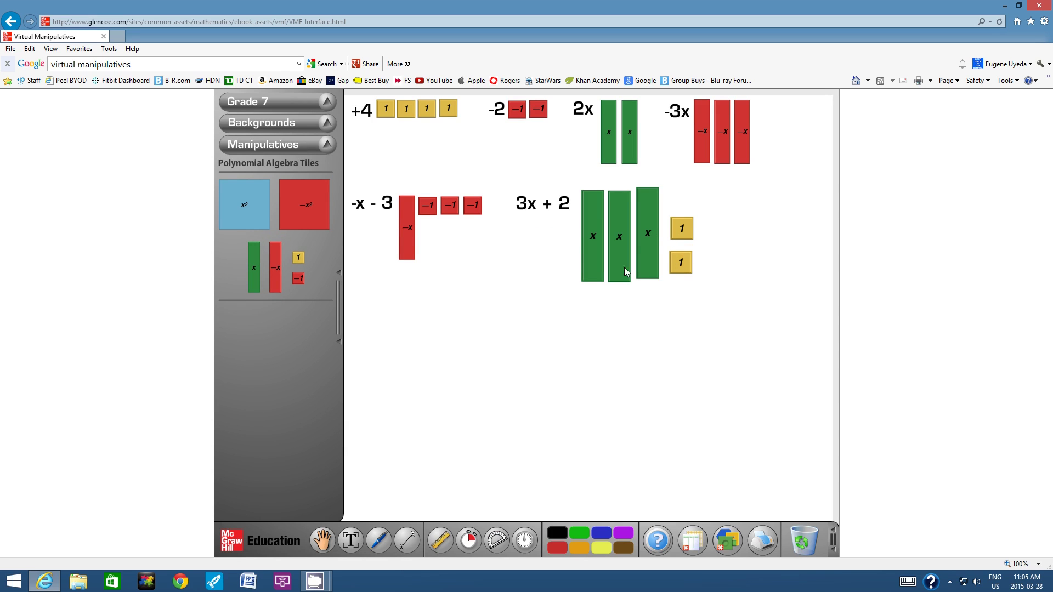
# Shrink the three green x tiles beside the 3x + 2 label to match the x tiles in the row above
pyautogui.click(589, 226)
pyautogui.click(591, 284)
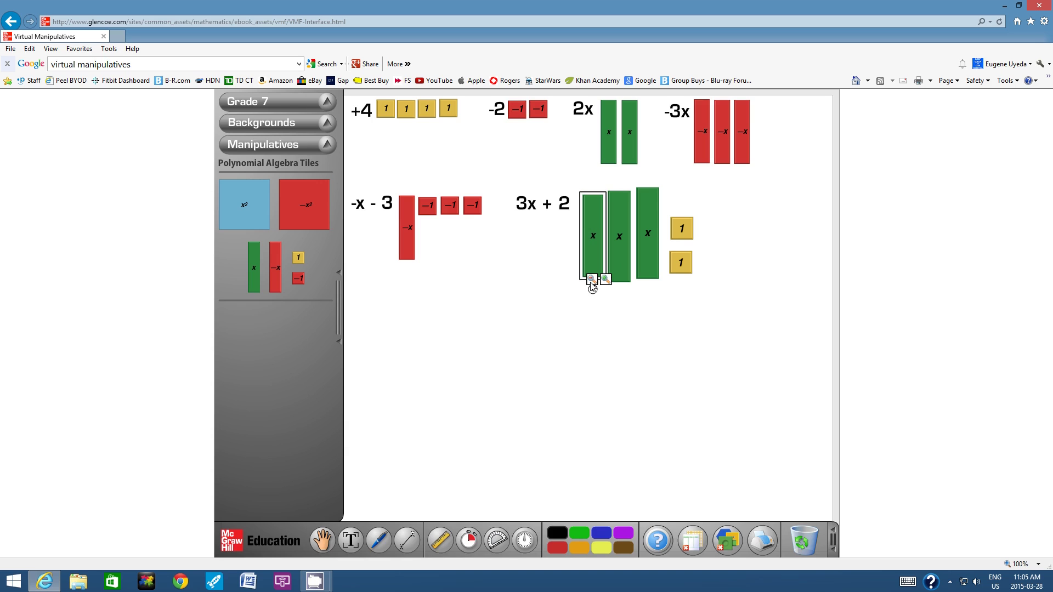
pyautogui.click(592, 278)
pyautogui.click(592, 275)
pyautogui.click(618, 256)
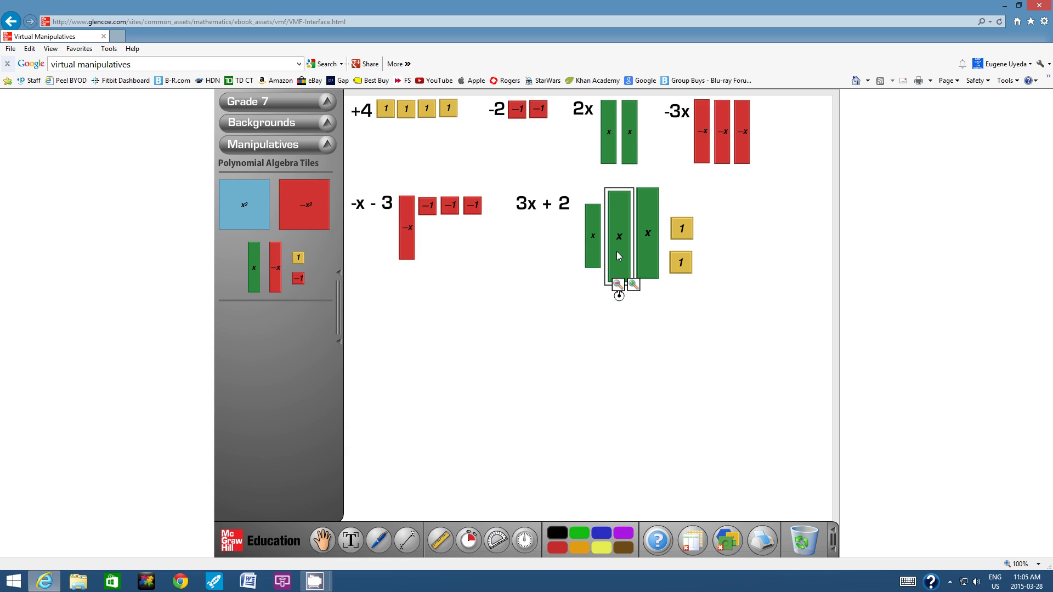
pyautogui.click(617, 284)
pyautogui.click(618, 280)
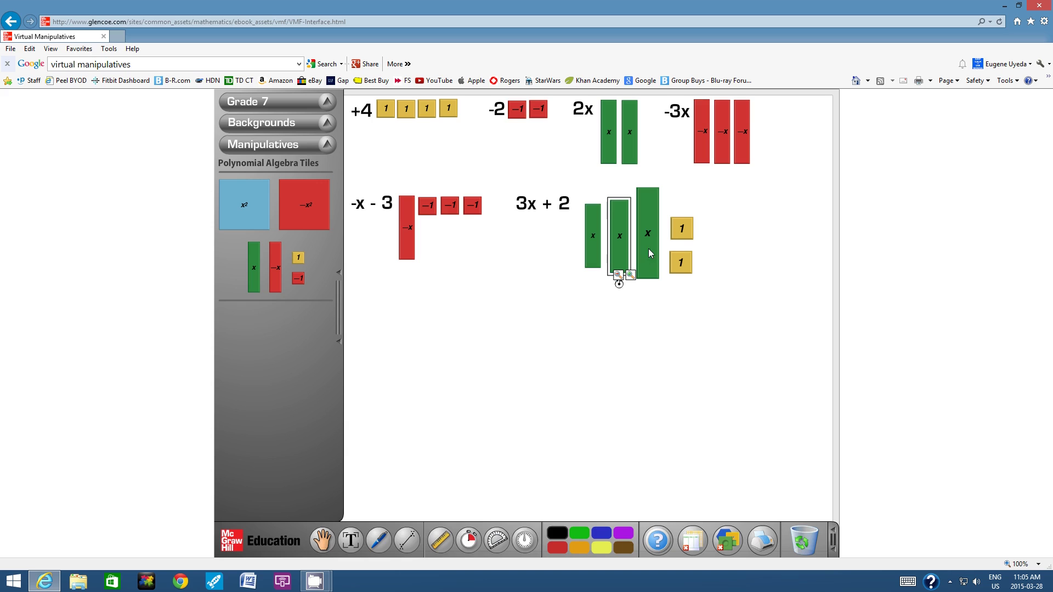
pyautogui.click(617, 275)
pyautogui.click(642, 245)
pyautogui.click(645, 276)
pyautogui.click(646, 275)
pyautogui.click(647, 270)
# Line up the three shrunken x tiles in an evenly spaced row right after the 3x + 2 label
pyautogui.click(594, 247)
pyautogui.moveTo(594, 247); pyautogui.dragTo(630, 219)
pyautogui.click(622, 234)
# Shrink the two yellow 1 tiles and stack them vertically beside the last x tile of 3x + 2
pyautogui.click(675, 229)
pyautogui.moveTo(682, 229); pyautogui.dragTo(654, 204)
pyautogui.click(680, 268)
pyautogui.moveTo(680, 268); pyautogui.dragTo(655, 230)
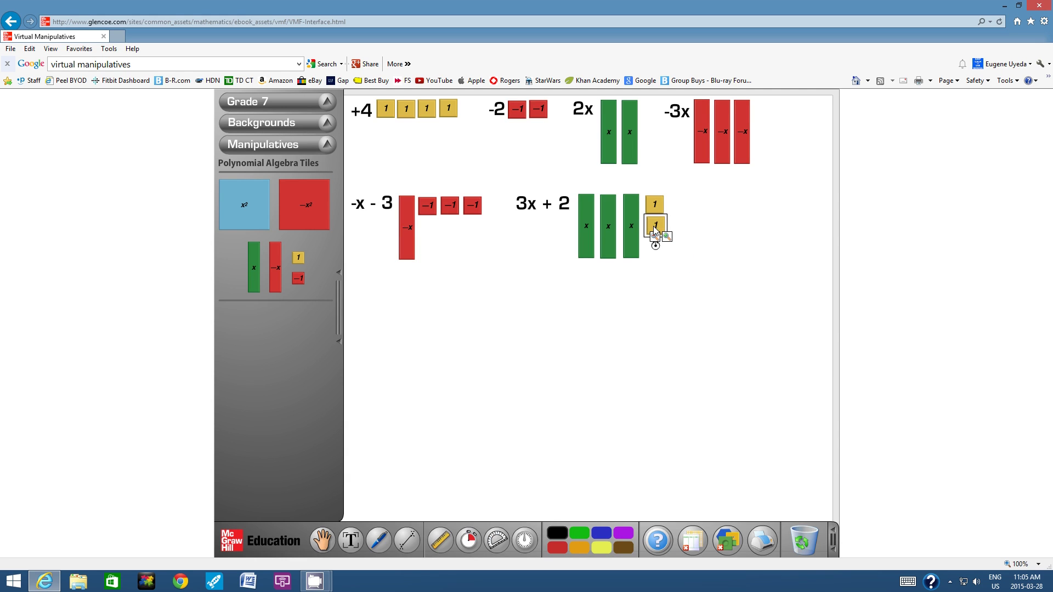
pyautogui.click(683, 273)
# Add the text label "-4x + 4" to the right of the 3x + 2 tiles and align it with the 3x + 2 label
pyautogui.click(351, 540)
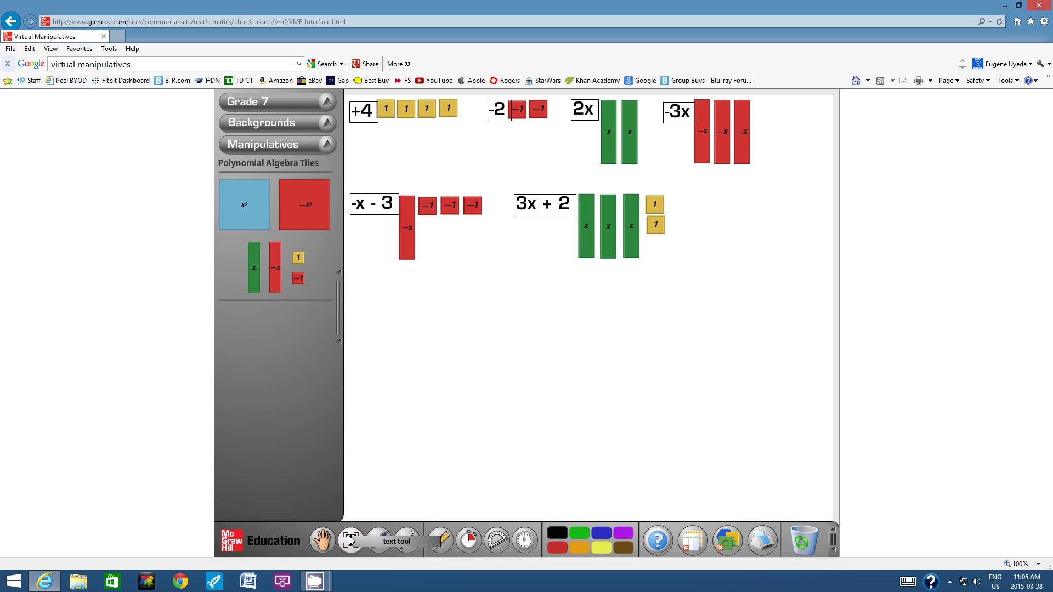
pyautogui.click(695, 203)
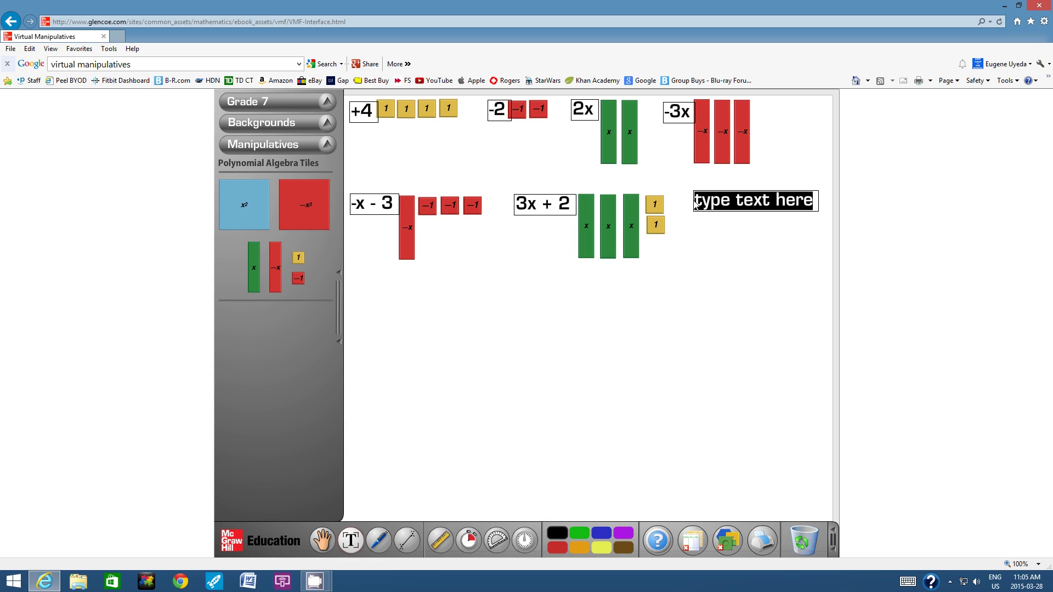
pyautogui.write('-4x')
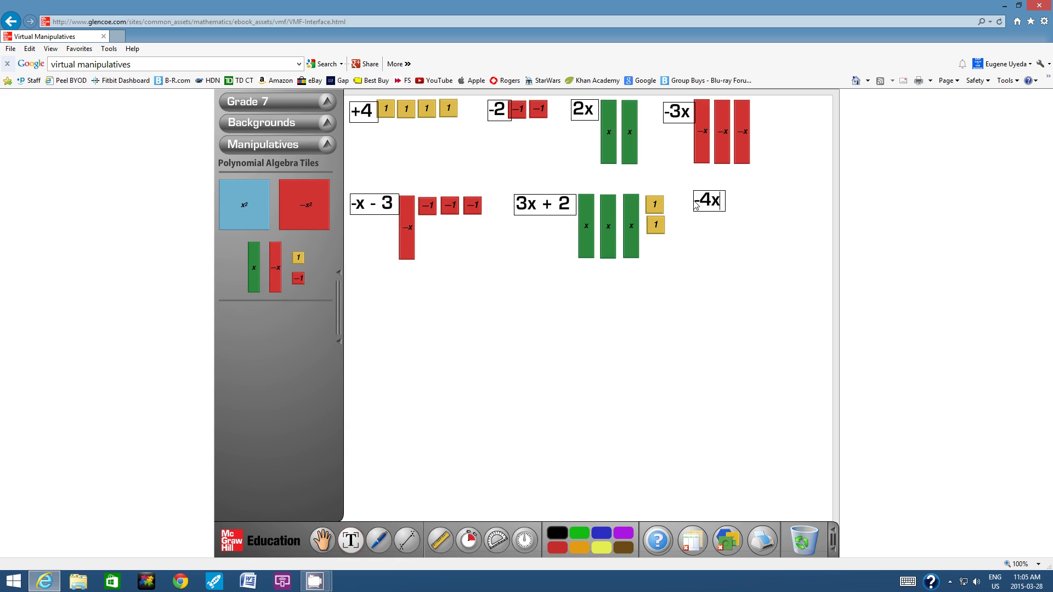
pyautogui.write(' + 4')
pyautogui.click(711, 251)
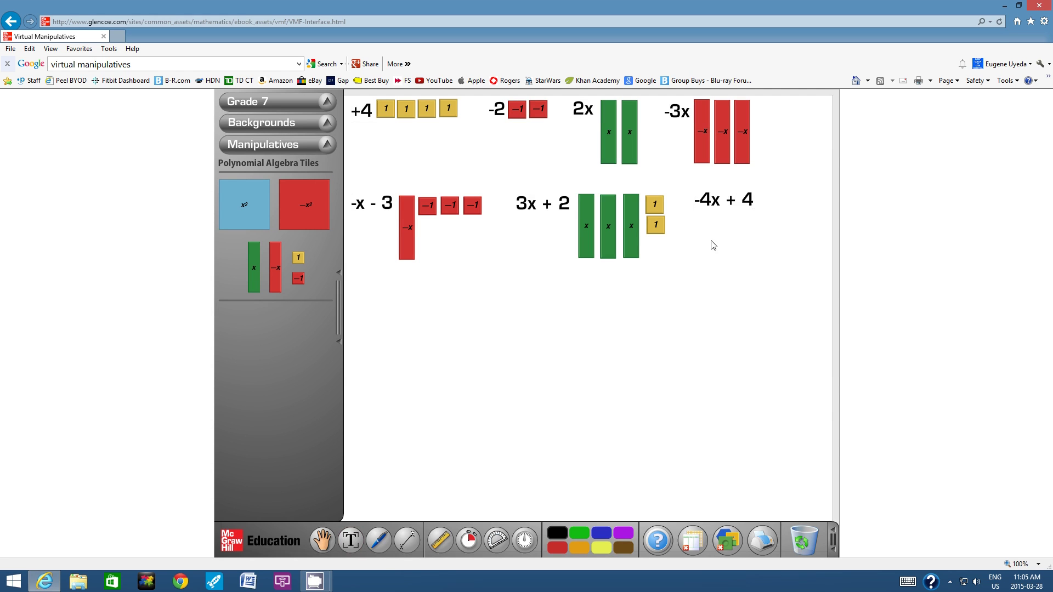
pyautogui.moveTo(726, 205); pyautogui.dragTo(714, 209)
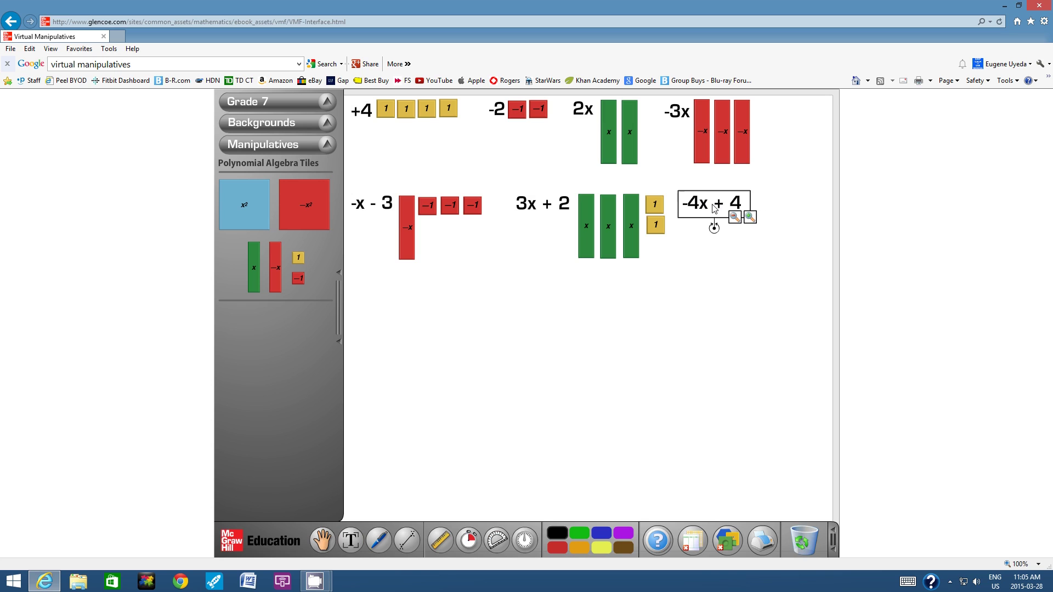
pyautogui.click(738, 248)
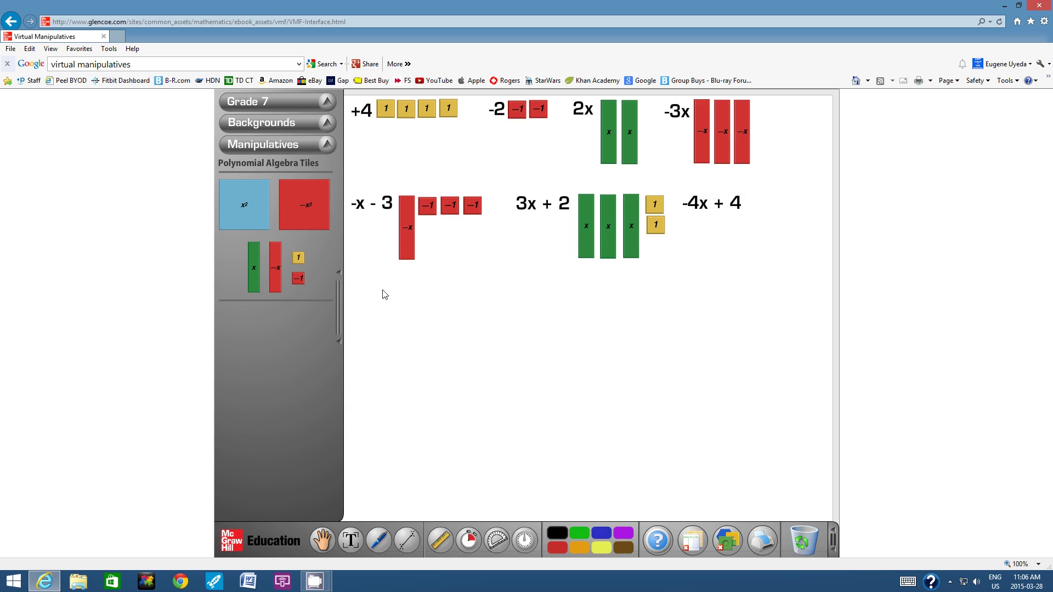
# Shift the 3x + 2 label with its tiles and the -4x + 4 label leftward to free space at the row's end
pyautogui.moveTo(546, 202); pyautogui.dragTo(639, 226)
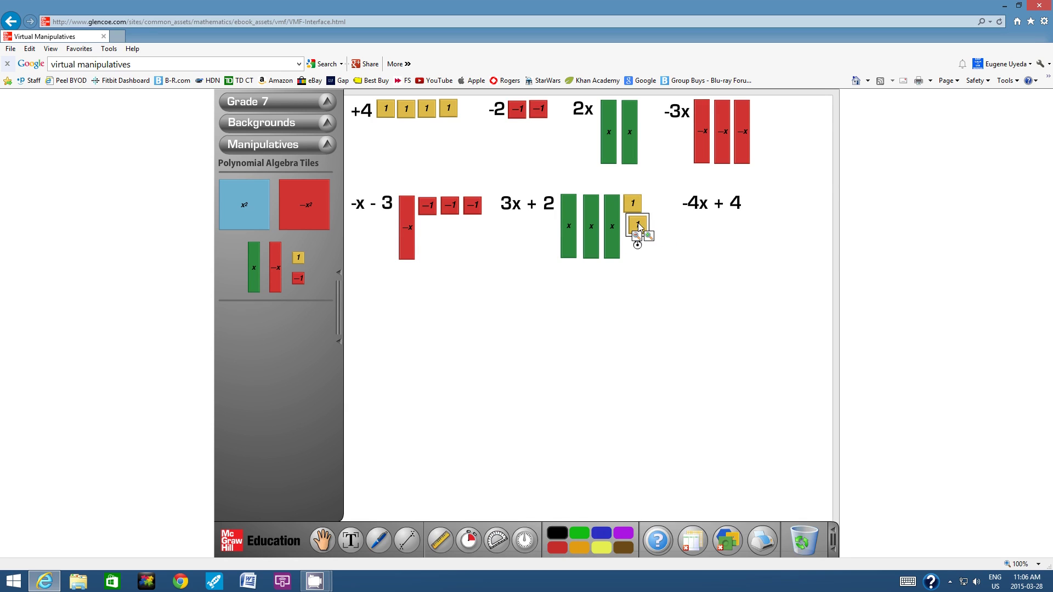
pyautogui.moveTo(695, 209); pyautogui.dragTo(674, 208)
pyautogui.click(706, 264)
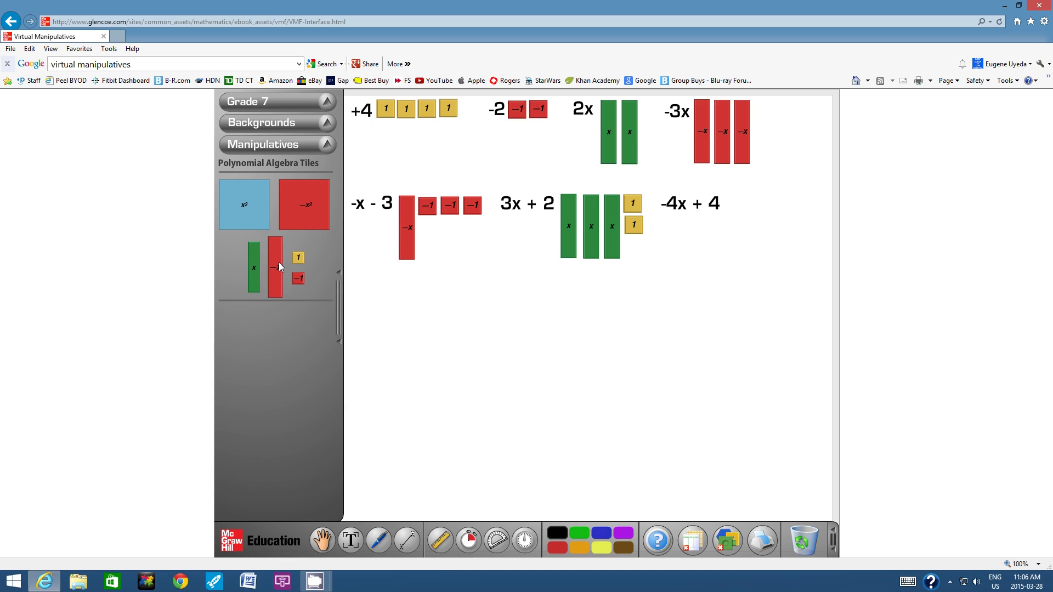
# Place four red −x tiles side by side to the right of the -4x + 4 label
pyautogui.moveTo(279, 262); pyautogui.dragTo(732, 221)
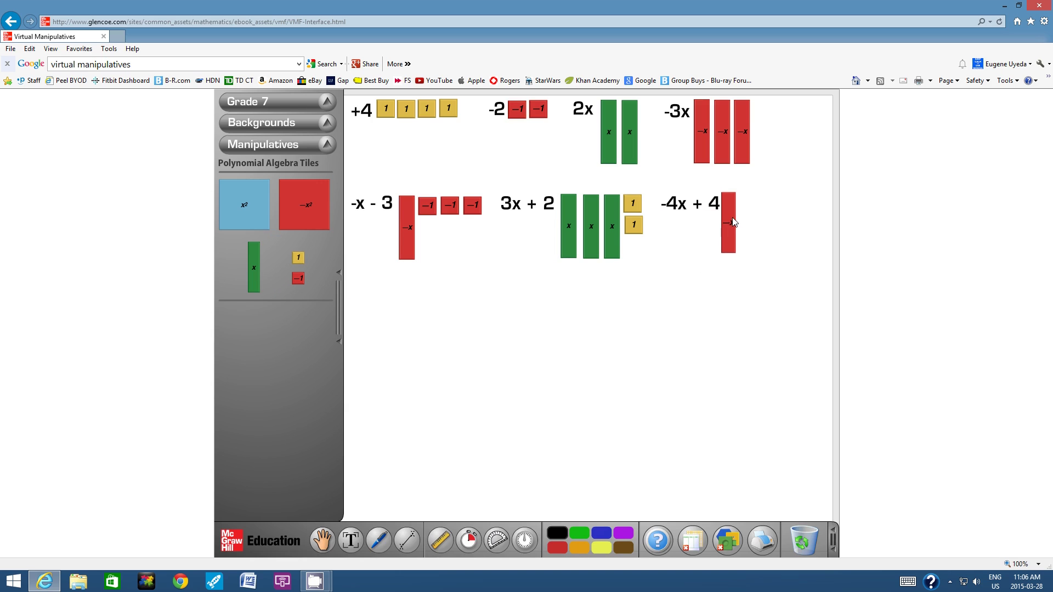
pyautogui.moveTo(275, 267); pyautogui.dragTo(754, 237)
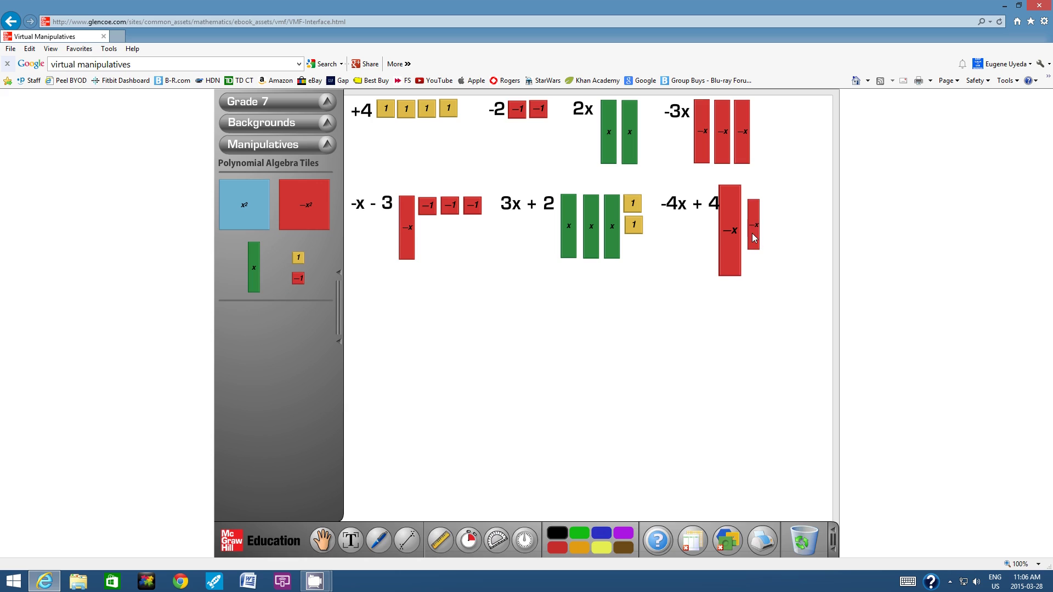
pyautogui.moveTo(278, 275); pyautogui.dragTo(779, 233)
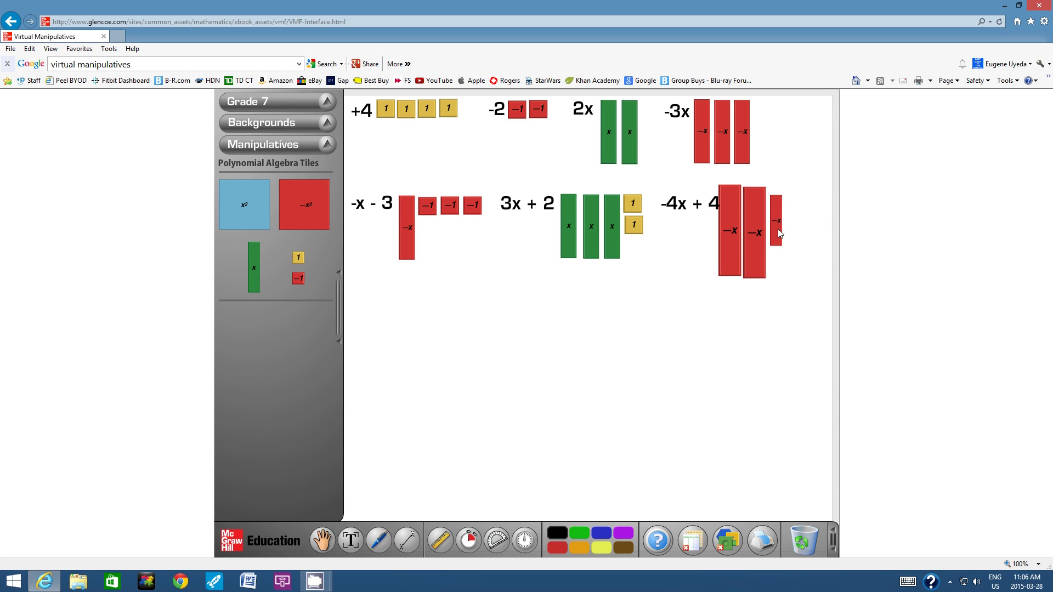
pyautogui.moveTo(275, 282); pyautogui.dragTo(802, 241)
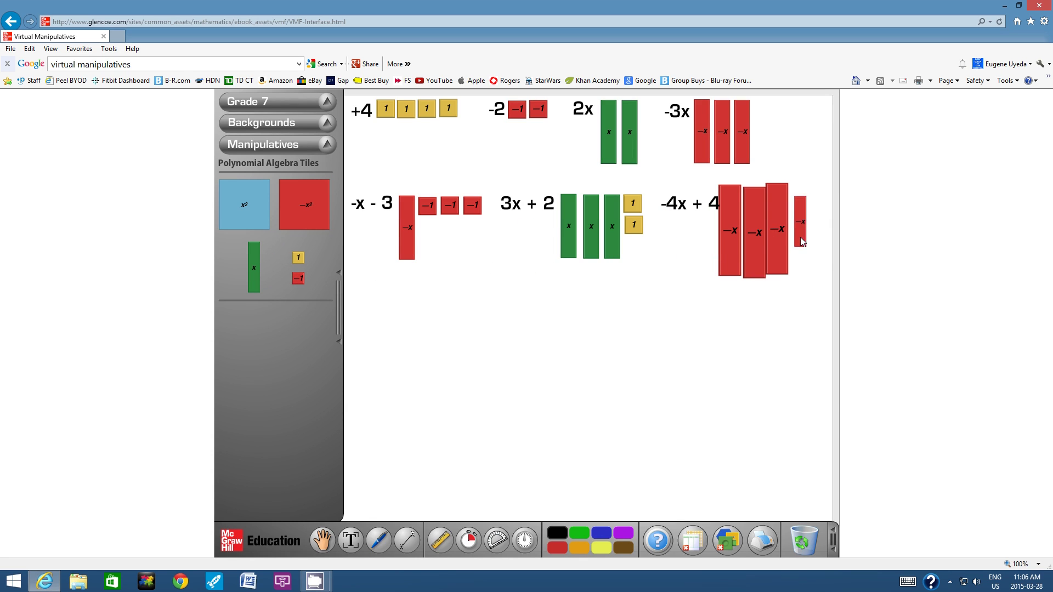
# Shrink the four −x tiles of -4x + 4 and line them up in a closely spaced row beside the label
pyautogui.click(722, 252)
pyautogui.moveTo(728, 274); pyautogui.dragTo(800, 268)
pyautogui.click(750, 248)
pyautogui.click(772, 249)
pyautogui.click(799, 249)
pyautogui.click(731, 250)
pyautogui.moveTo(732, 250); pyautogui.dragTo(789, 231)
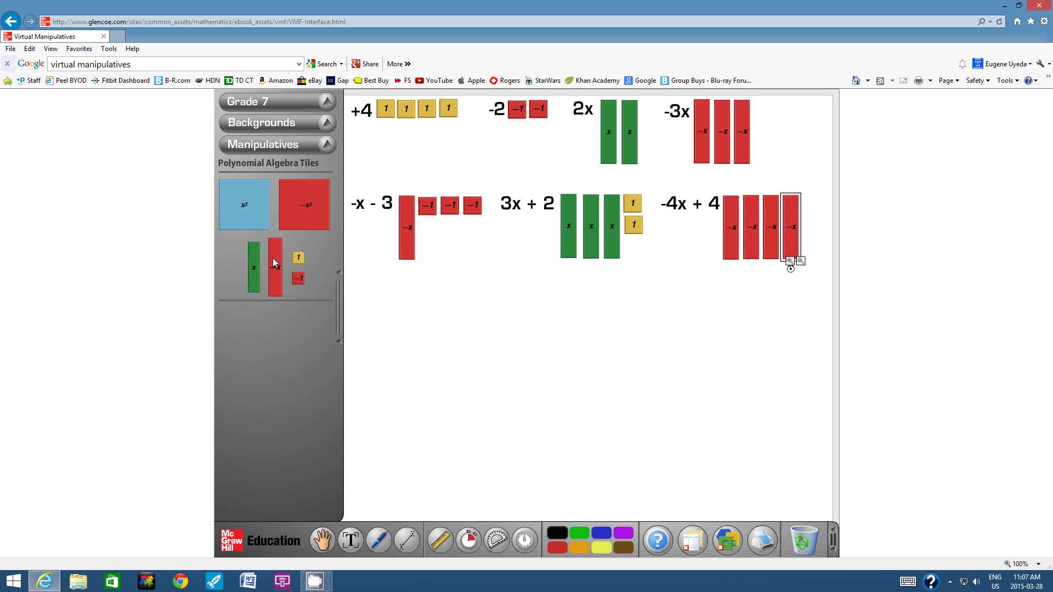
# Place four yellow 1 tiles in a row beneath the −x tiles of the -4x + 4 expression
pyautogui.moveTo(300, 259); pyautogui.dragTo(733, 277)
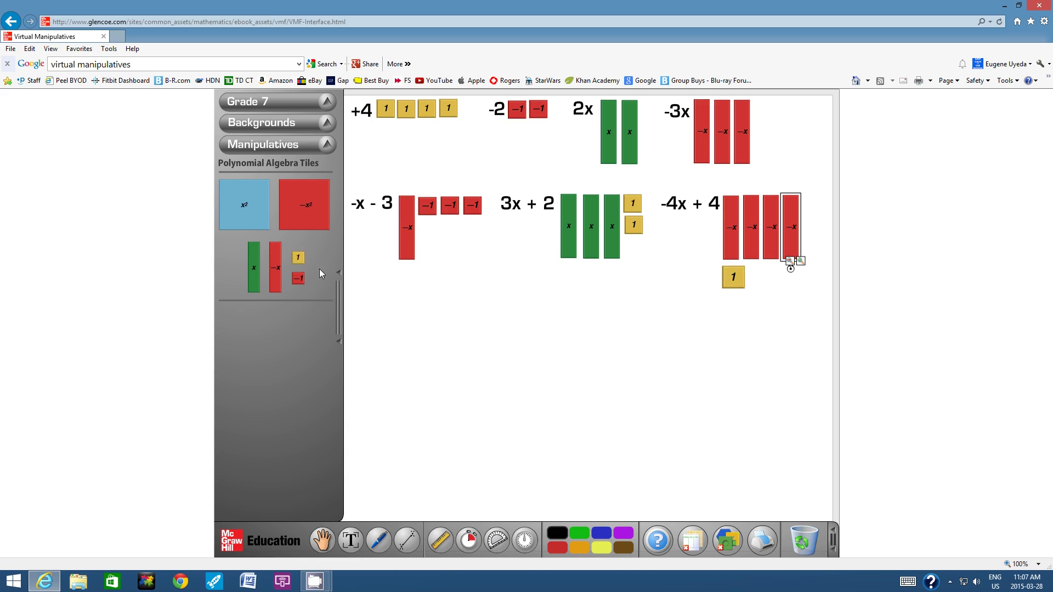
pyautogui.moveTo(299, 259); pyautogui.dragTo(756, 283)
pyautogui.moveTo(298, 260); pyautogui.dragTo(781, 282)
pyautogui.moveTo(295, 262); pyautogui.dragTo(804, 284)
# Shrink the four yellow 1 tiles and line them up in an even row just under the −x tiles of -4x + 4
pyautogui.click(733, 280)
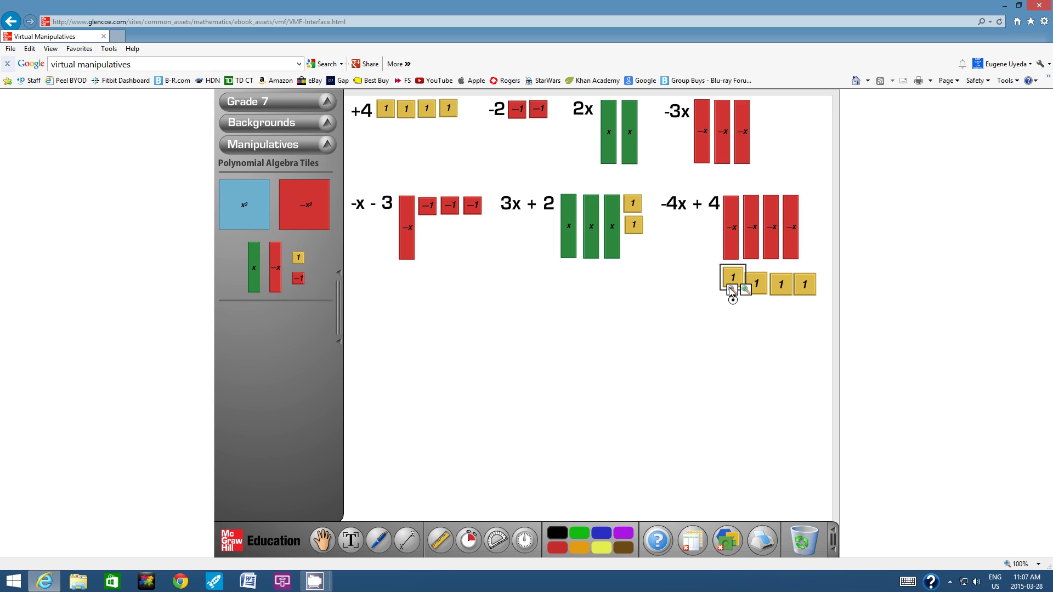
pyautogui.moveTo(727, 278); pyautogui.dragTo(756, 276)
pyautogui.click(757, 286)
pyautogui.click(781, 294)
pyautogui.moveTo(781, 297); pyautogui.dragTo(772, 285)
pyautogui.click(803, 288)
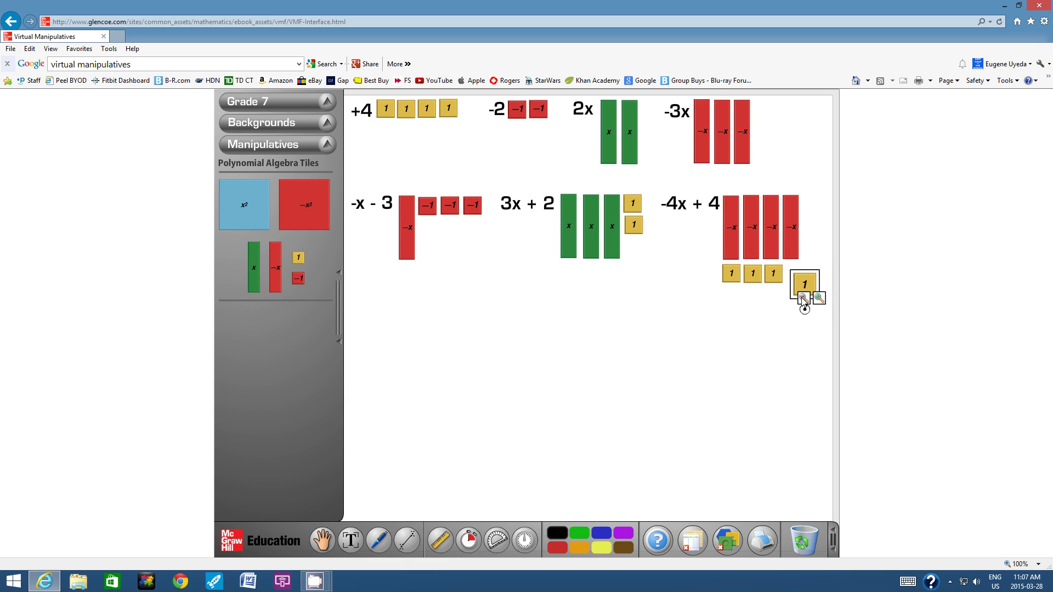
pyautogui.moveTo(806, 280); pyautogui.dragTo(796, 269)
pyautogui.click(790, 316)
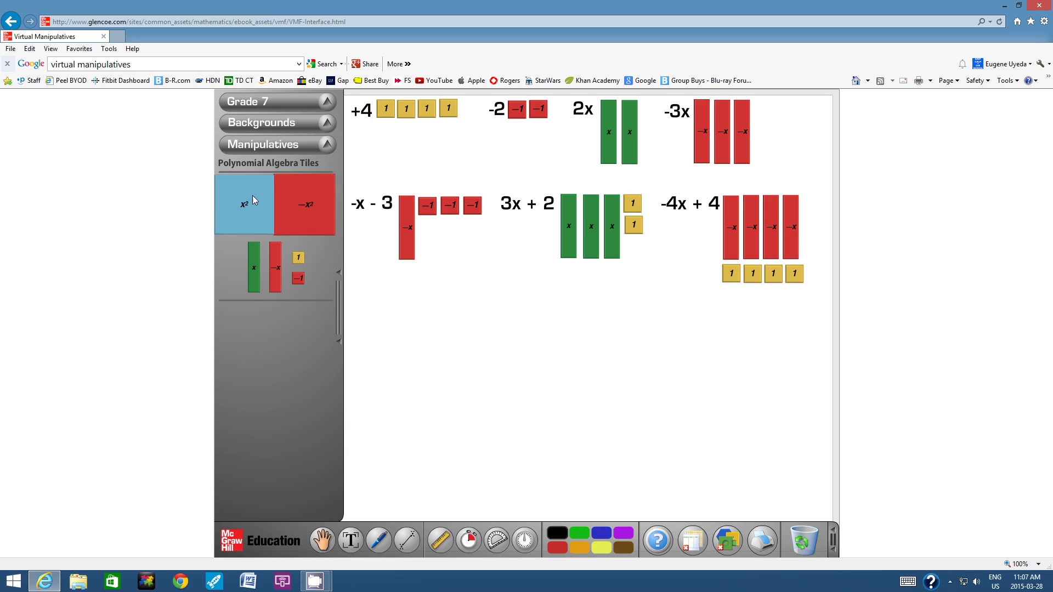
# Add the text label 2x2 + 3x - 2 in the empty space below the -x - 3 expression
pyautogui.click(351, 539)
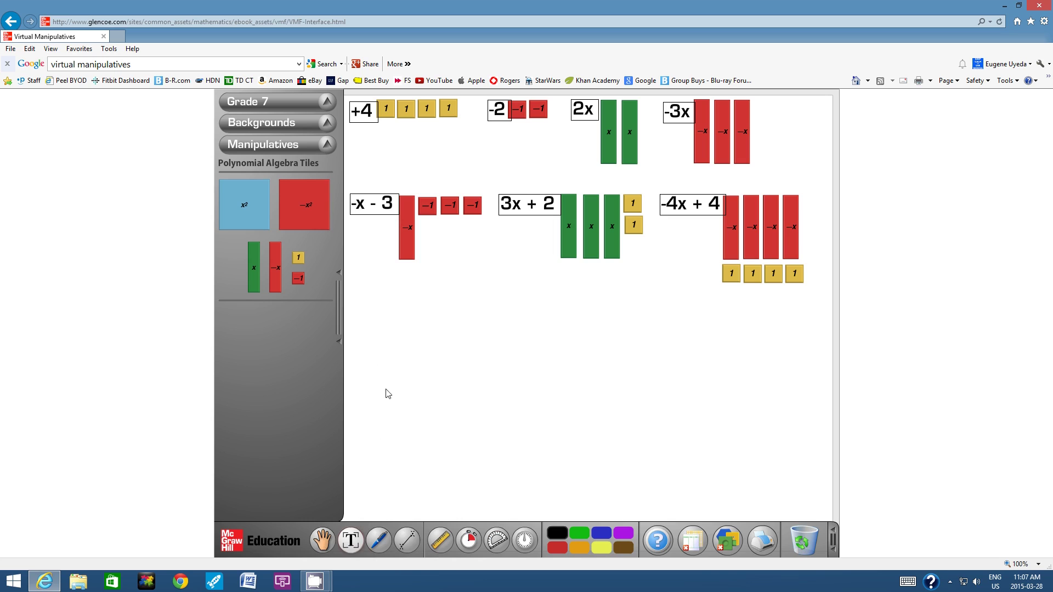
pyautogui.click(358, 329)
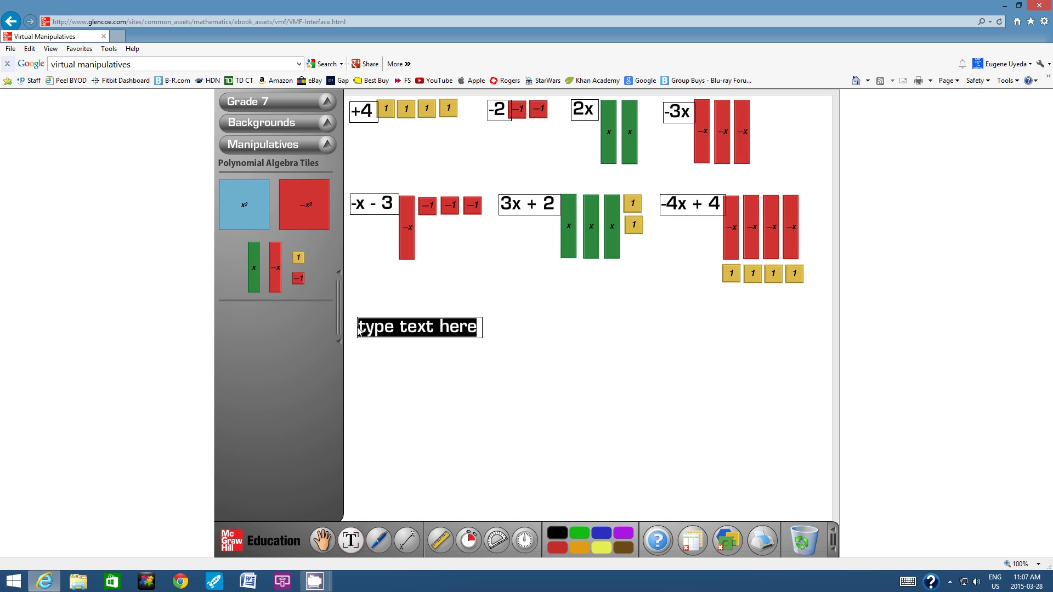
pyautogui.write('2x2')
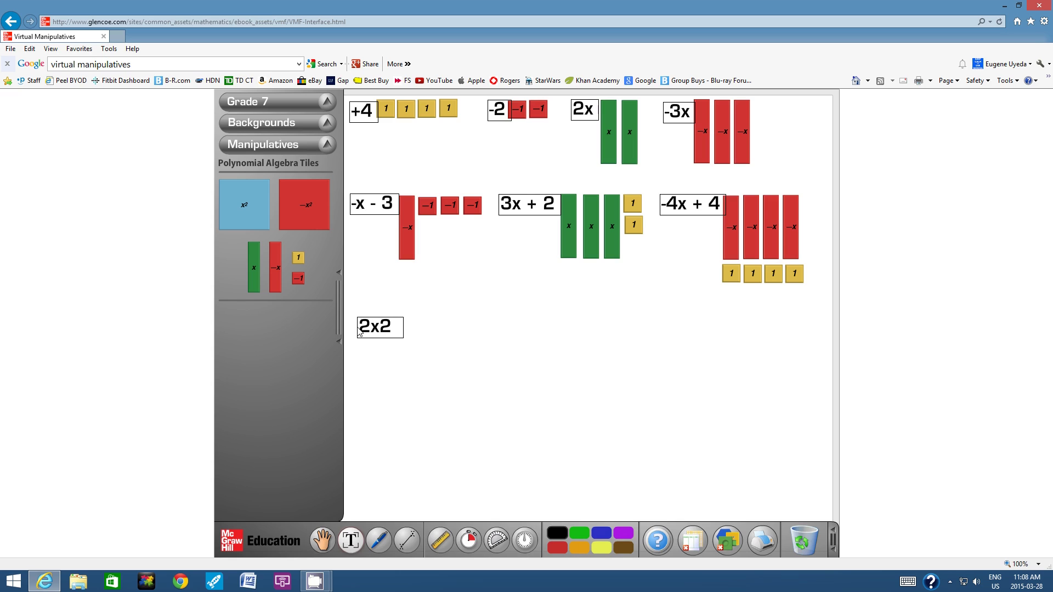
pyautogui.write(' + 3x - 2')
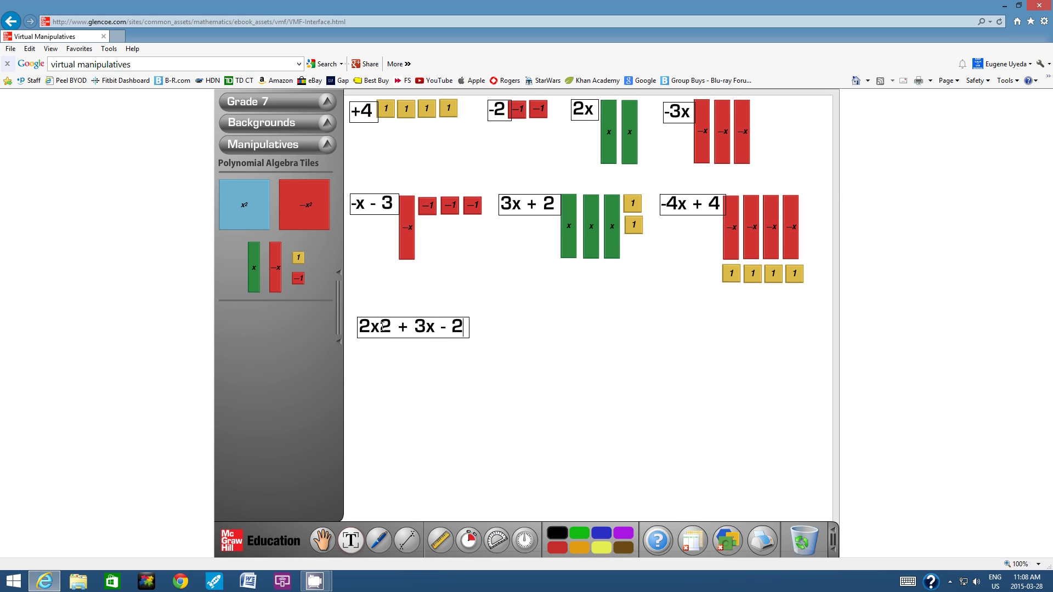
pyautogui.moveTo(385, 327); pyautogui.dragTo(386, 326)
pyautogui.click(423, 367)
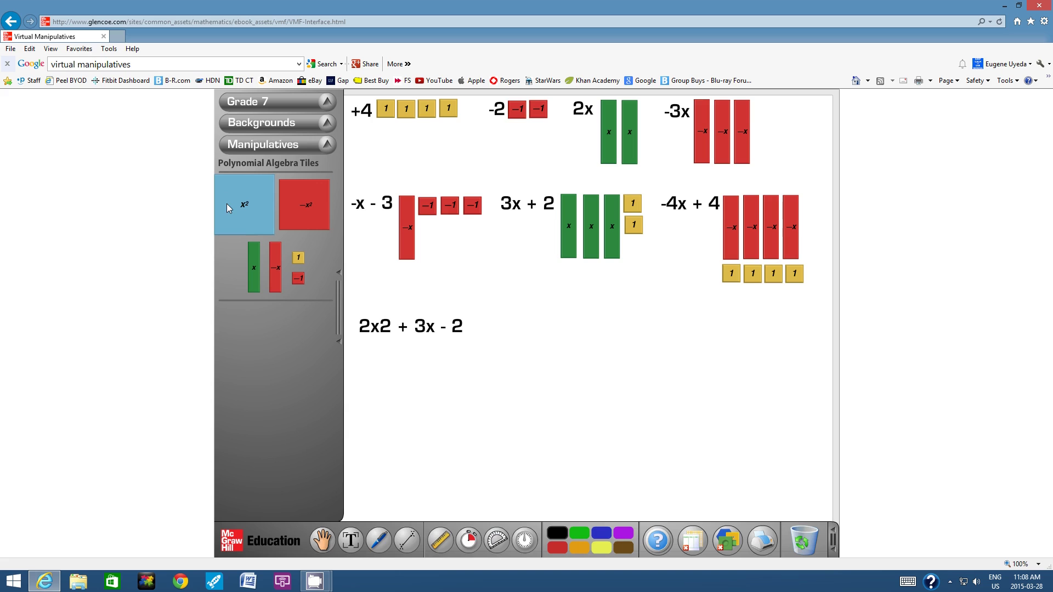
# Place two blue x² tiles beneath the 2x2 + 3x - 2 label and shrink both to the same smaller size
pyautogui.moveTo(245, 208); pyautogui.dragTo(386, 372)
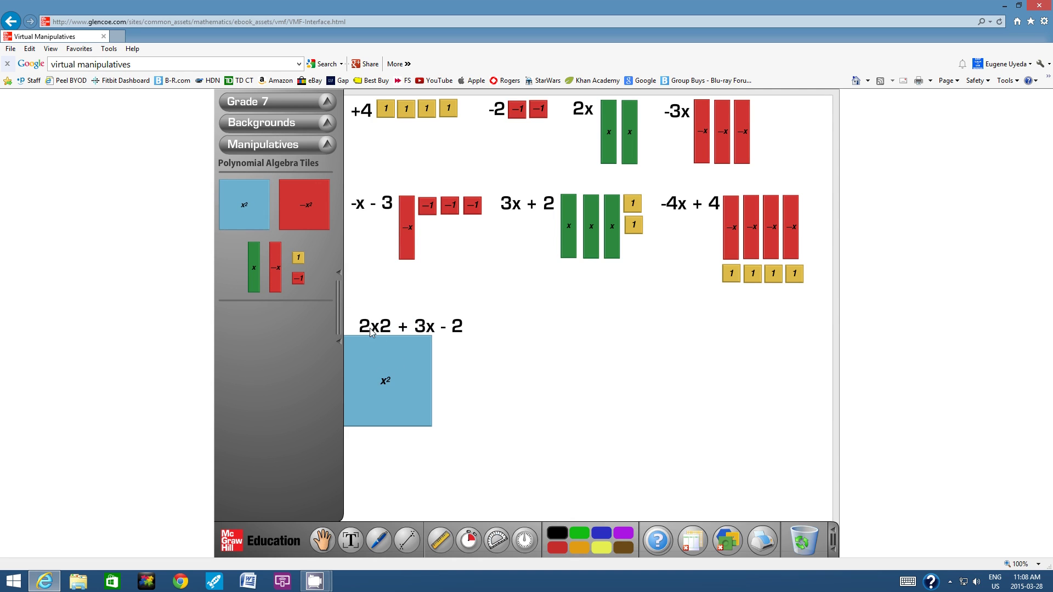
pyautogui.moveTo(245, 205); pyautogui.dragTo(501, 363)
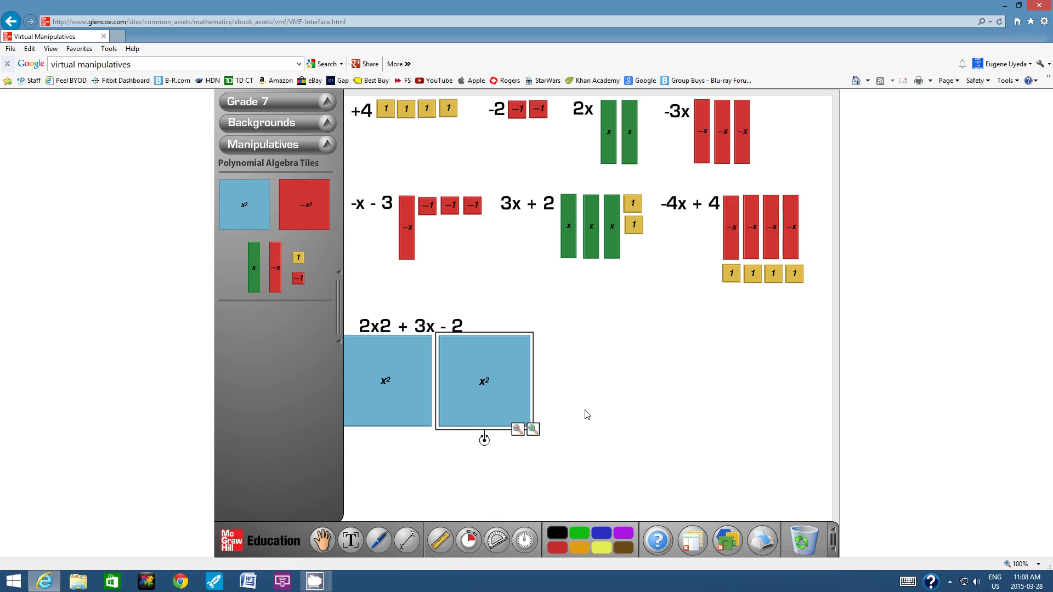
pyautogui.click(520, 428)
pyautogui.click(518, 424)
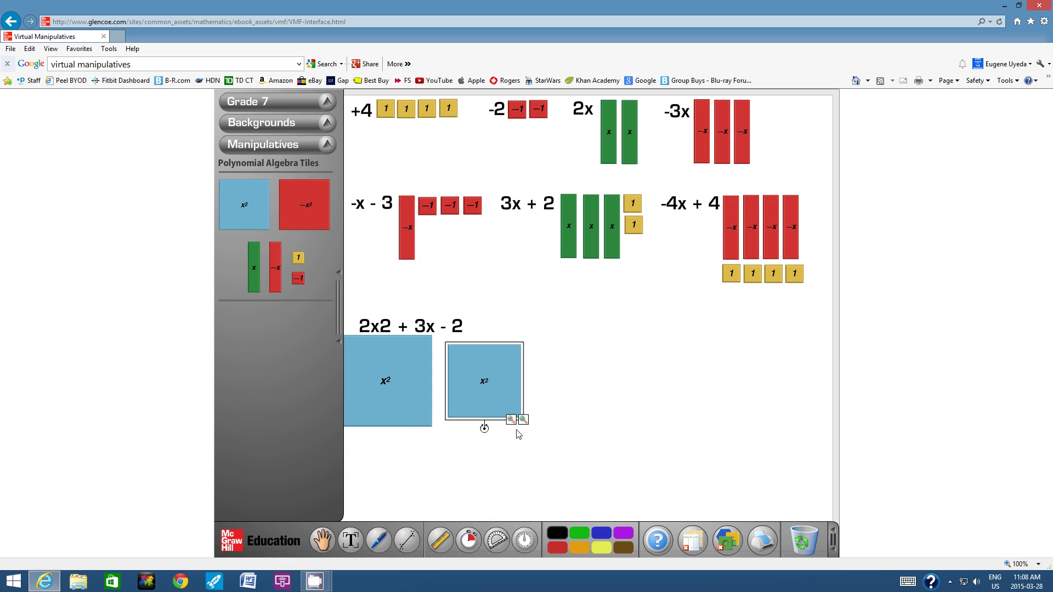
pyautogui.click(512, 419)
pyautogui.click(397, 394)
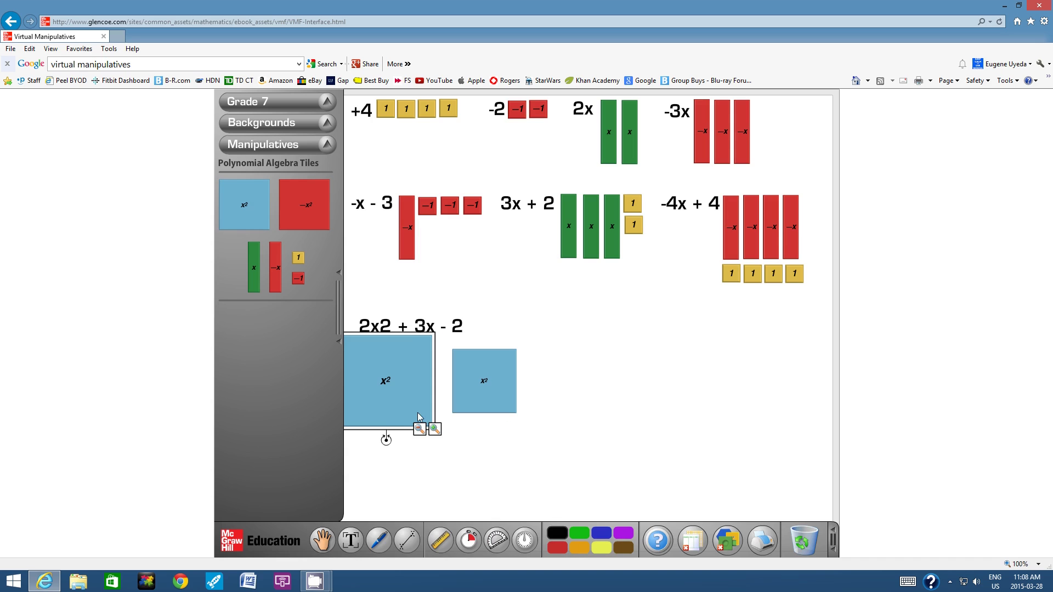
pyautogui.click(421, 428)
pyautogui.click(416, 424)
pyautogui.click(413, 420)
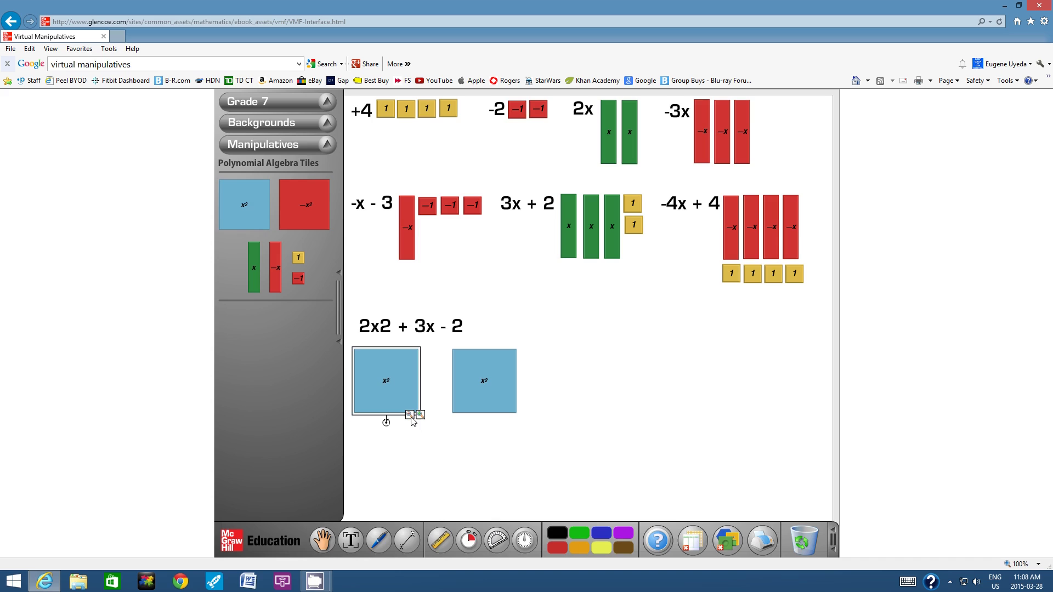
# Line up the two x² tiles side by side with a small gap, directly under the 2x2 + 3x - 2 label
pyautogui.moveTo(403, 384); pyautogui.dragTo(430, 350)
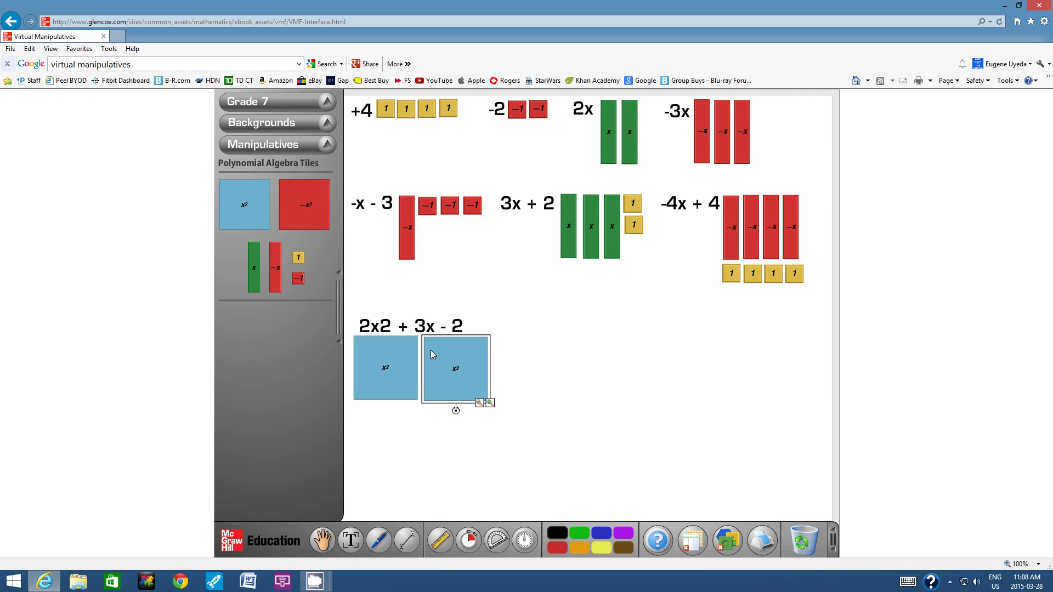
pyautogui.click(510, 335)
pyautogui.click(467, 344)
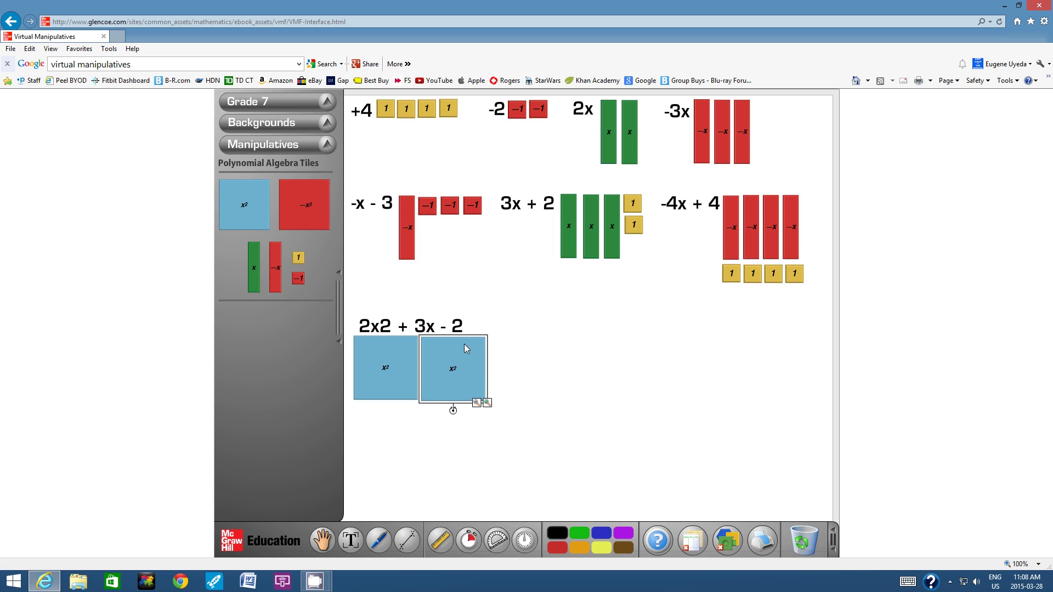
pyautogui.moveTo(466, 342); pyautogui.dragTo(465, 343)
pyautogui.click(533, 336)
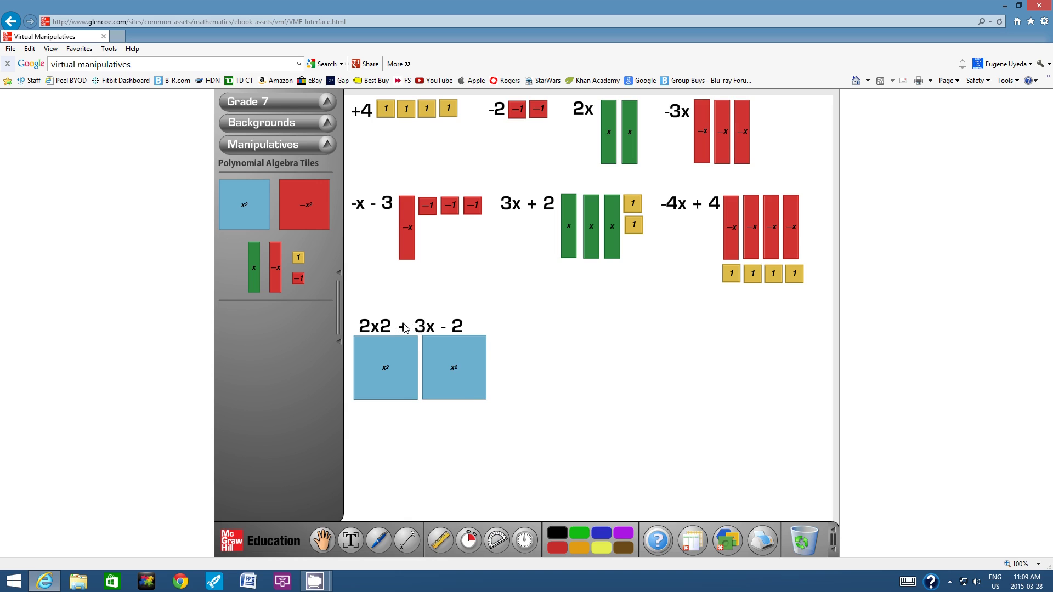
# Place three green x tiles side by side to the right of the two x² tiles
pyautogui.moveTo(254, 281); pyautogui.dragTo(504, 366)
pyautogui.moveTo(254, 279); pyautogui.dragTo(531, 359)
pyautogui.moveTo(255, 267); pyautogui.dragTo(557, 356)
# Shrink the three green x tiles to the height of the x² tiles and line them up in a closely spaced row
pyautogui.click(504, 372)
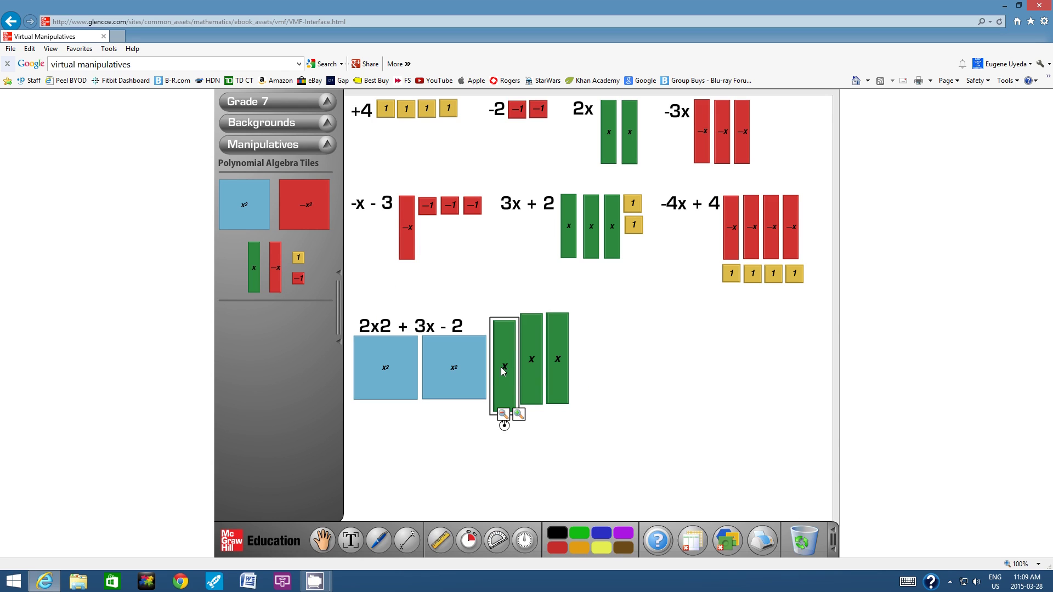
pyautogui.click(502, 410)
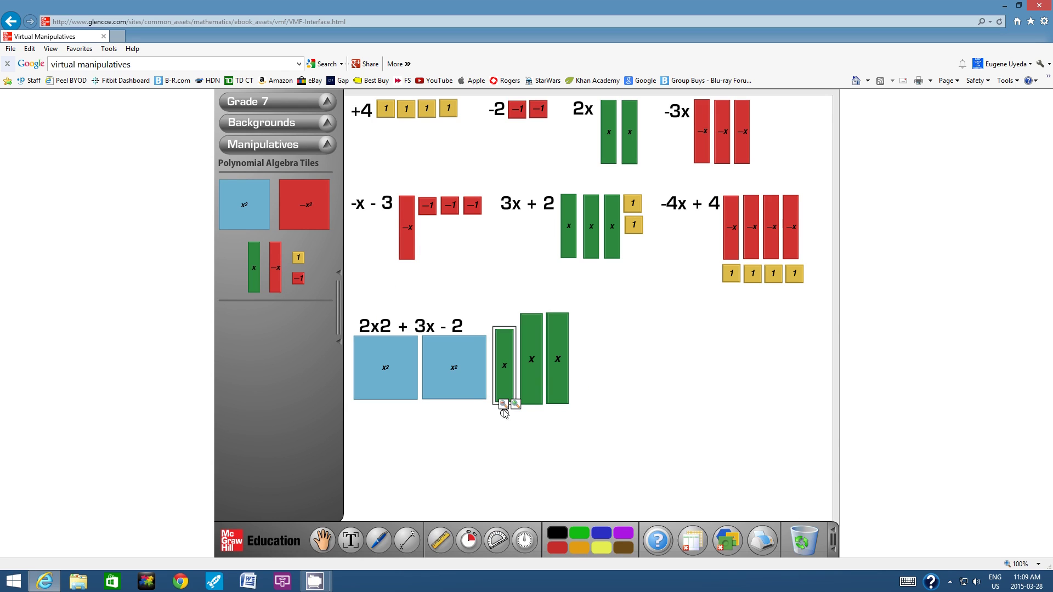
pyautogui.click(503, 409)
pyautogui.click(531, 392)
pyautogui.click(530, 409)
pyautogui.click(531, 403)
pyautogui.click(530, 404)
pyautogui.moveTo(533, 378); pyautogui.dragTo(525, 381)
pyautogui.click(558, 378)
pyautogui.click(556, 406)
pyautogui.click(556, 403)
pyautogui.click(556, 403)
pyautogui.moveTo(554, 392); pyautogui.dragTo(545, 384)
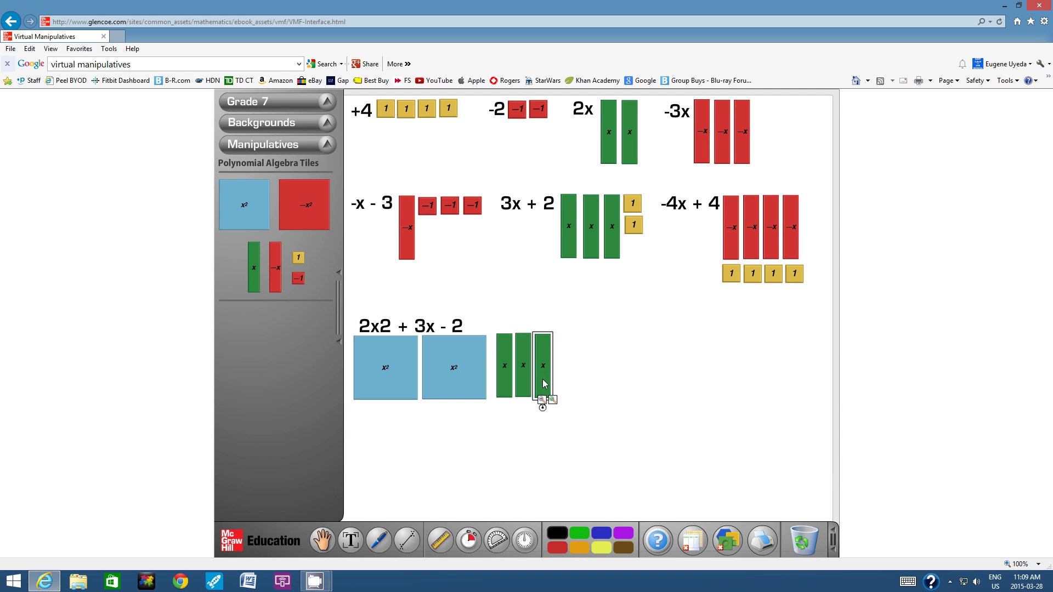
pyautogui.click(594, 343)
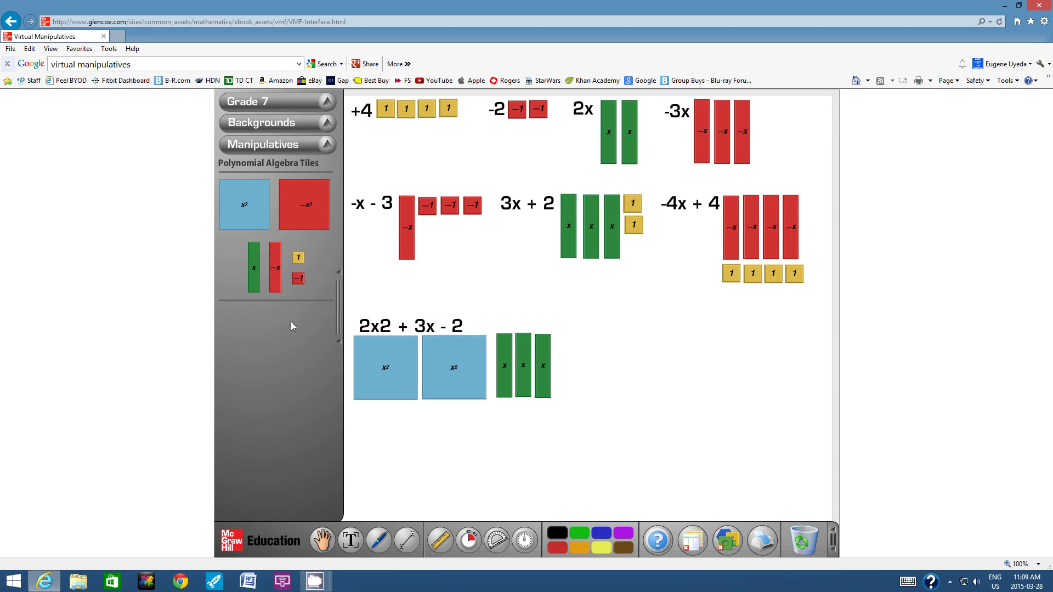
# Place two red −1 tiles beside the x tiles of 2x2 + 3x - 2, shrink them and align them in a row
pyautogui.moveTo(301, 277); pyautogui.dragTo(563, 347)
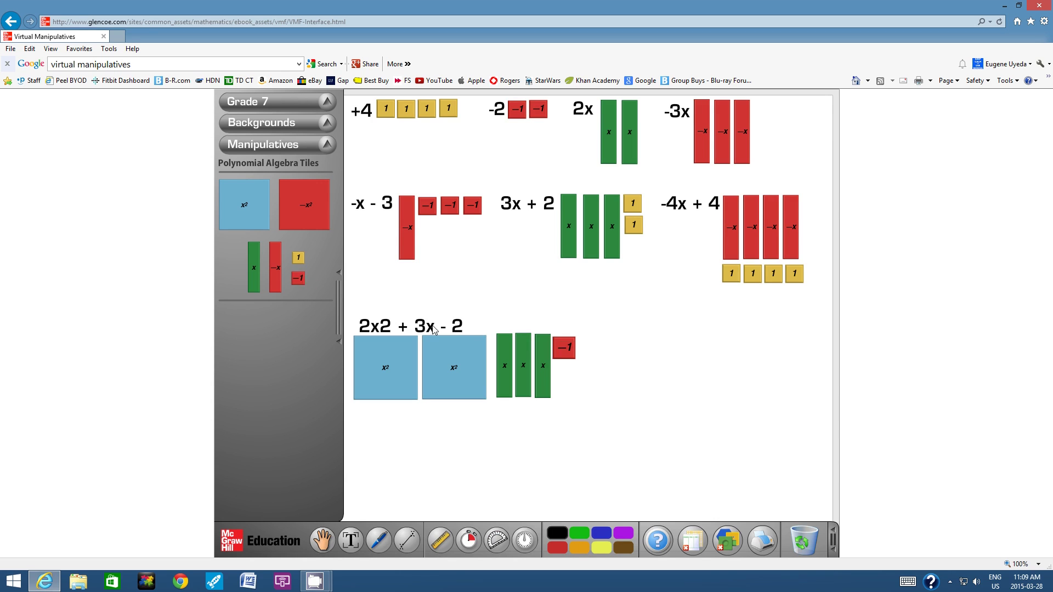
pyautogui.moveTo(302, 281); pyautogui.dragTo(592, 353)
pyautogui.click(567, 353)
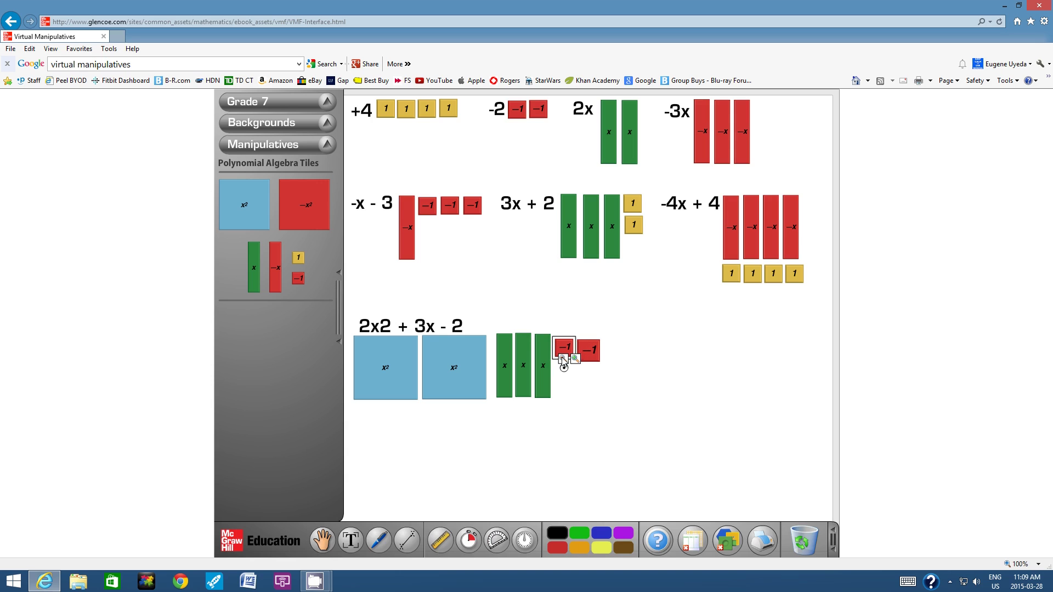
pyautogui.click(587, 347)
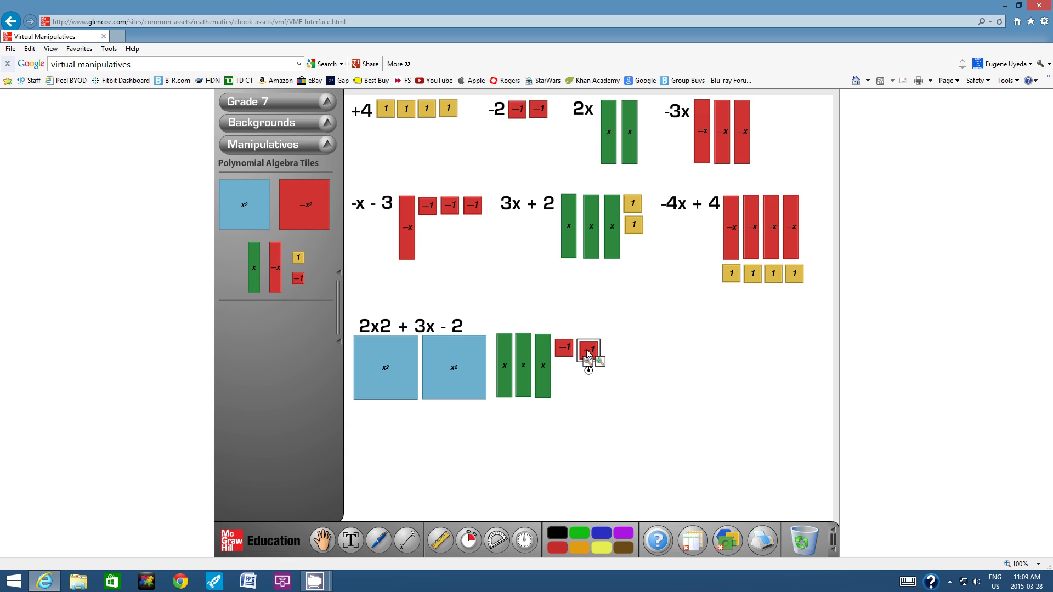
pyautogui.moveTo(565, 349); pyautogui.dragTo(588, 338)
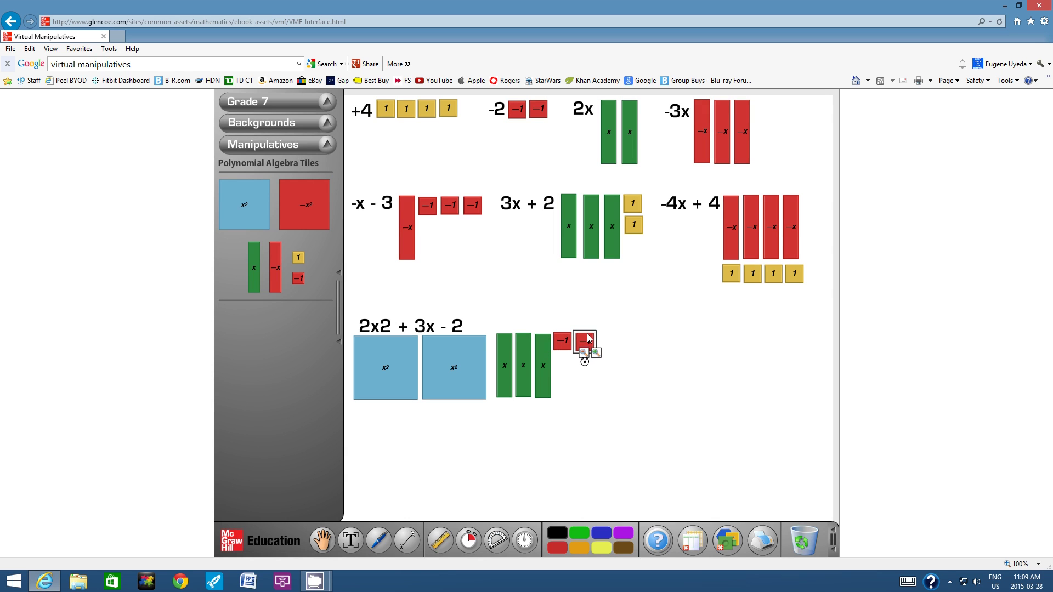
pyautogui.click(630, 339)
pyautogui.press('super')
pyautogui.press('super')
# Add the equation -3x - 2 + 1 = 2x - 3x +3 as text beneath the x² tiles and shift it slightly left
pyautogui.click(350, 540)
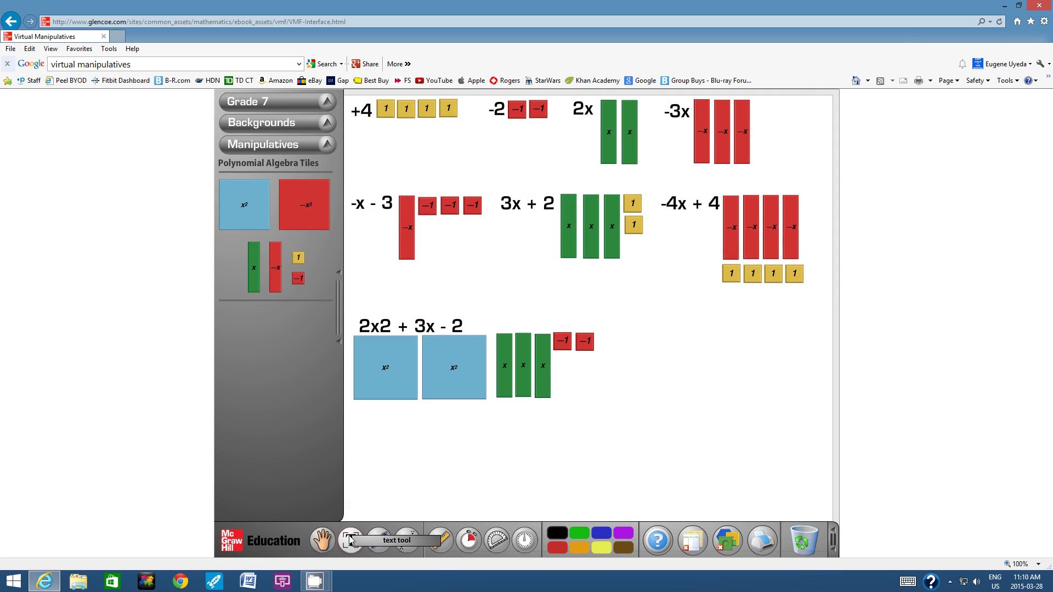
pyautogui.click(366, 421)
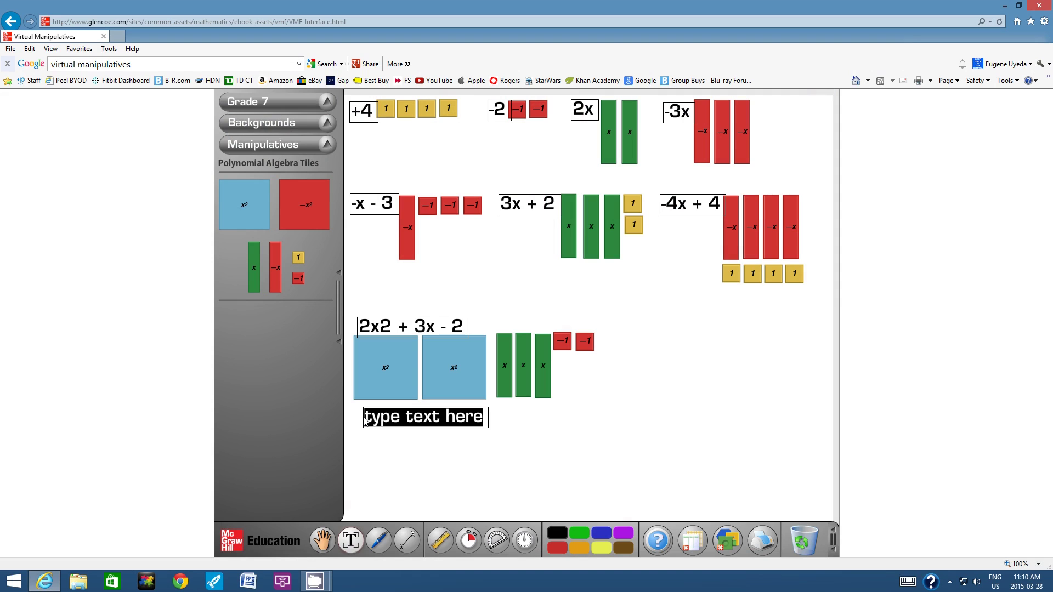
pyautogui.write('-3x ')
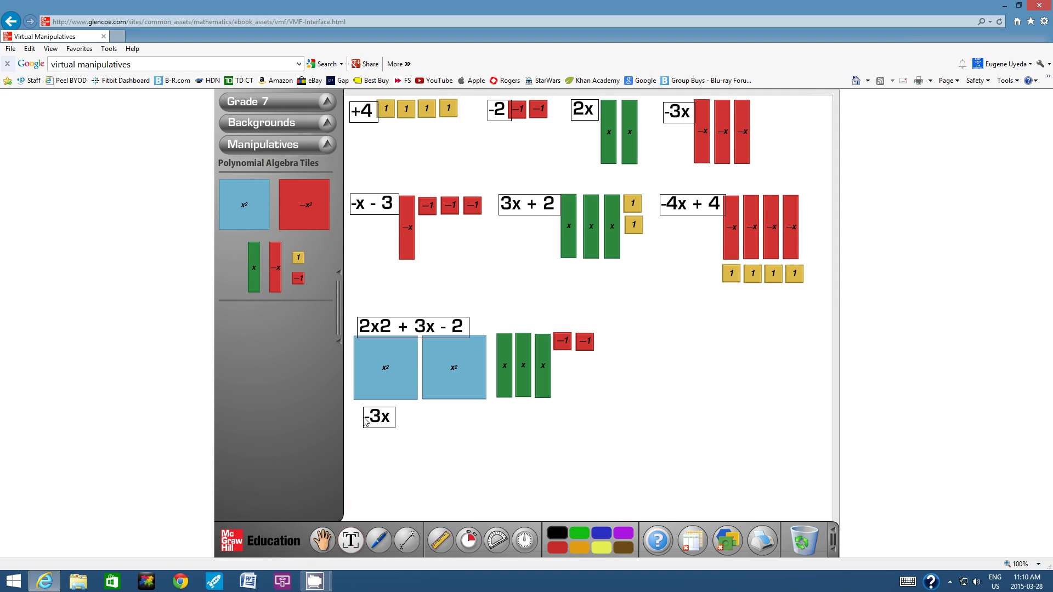
pyautogui.write('- 2 + 1 = 2')
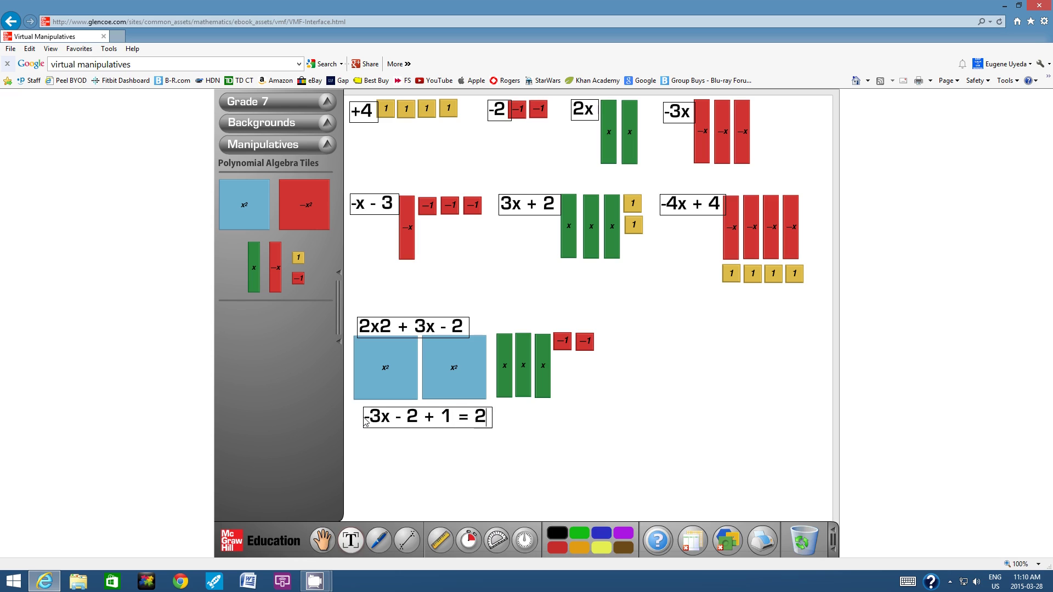
pyautogui.write('x - 3x +3')
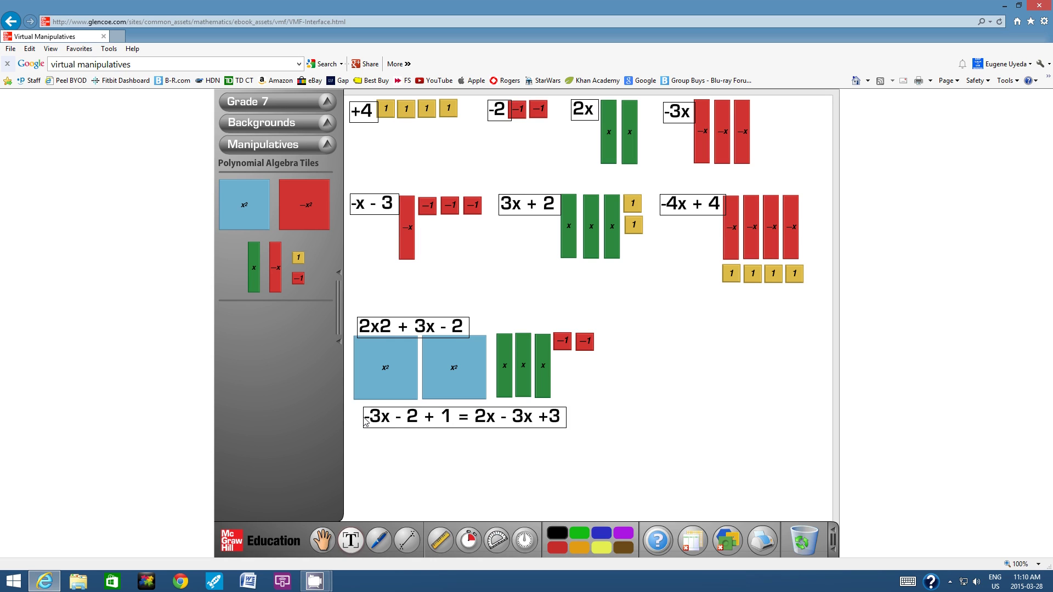
pyautogui.click(449, 485)
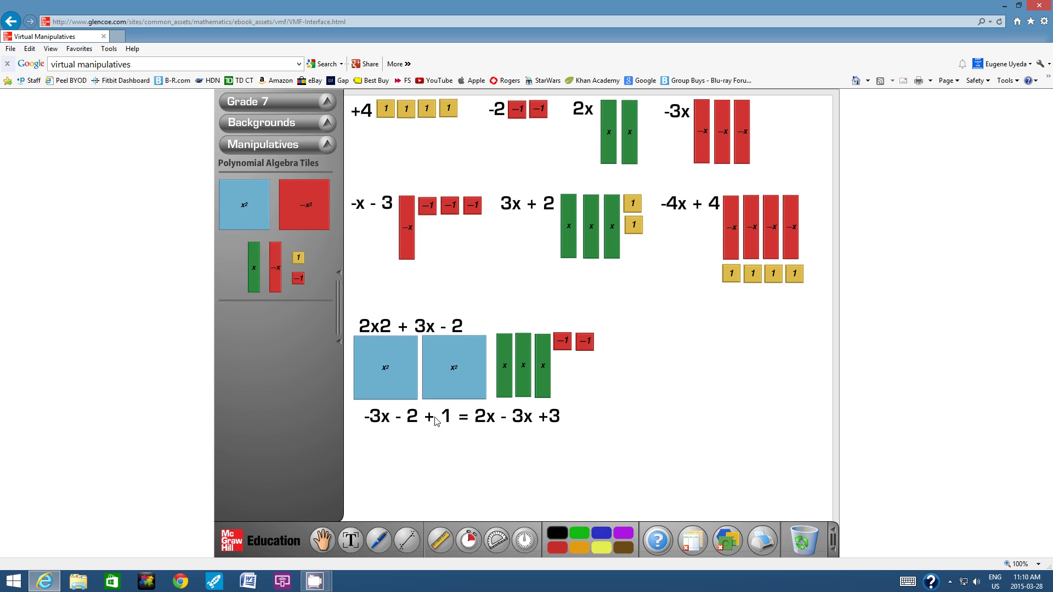
pyautogui.moveTo(425, 421); pyautogui.dragTo(409, 431)
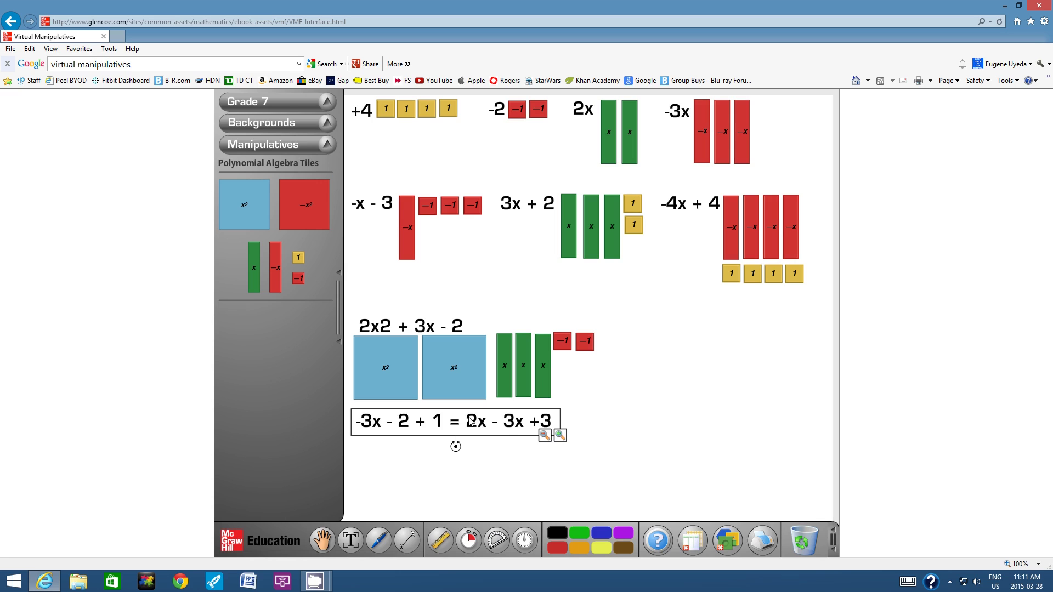
pyautogui.click(431, 332)
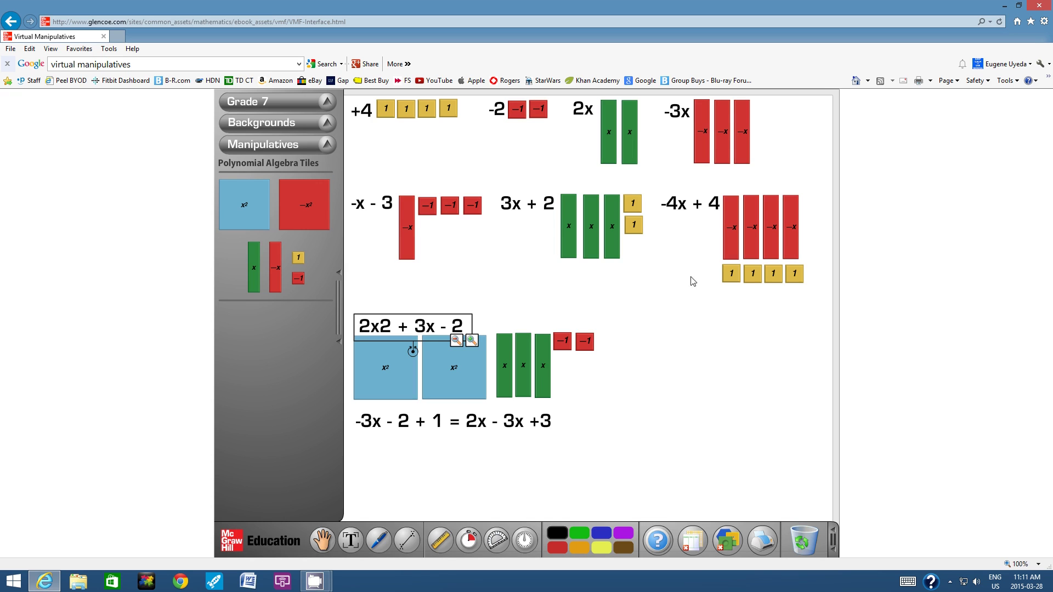
pyautogui.click(456, 429)
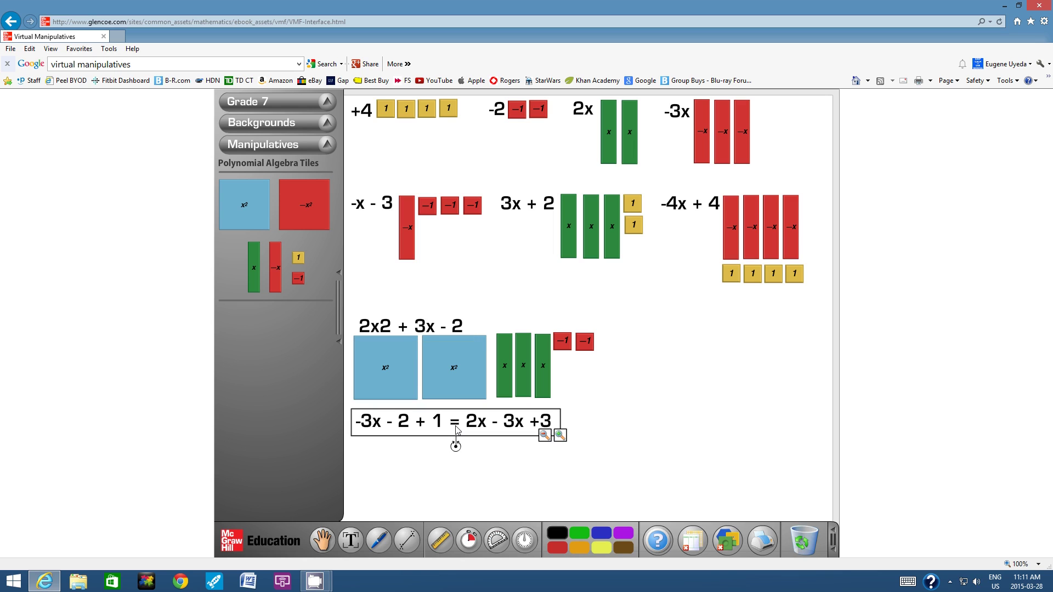
# Add a separate = text label below the equals sign of the -3x - 2 + 1 = 2x - 3x +3 equation
pyautogui.click(351, 540)
pyautogui.click(456, 465)
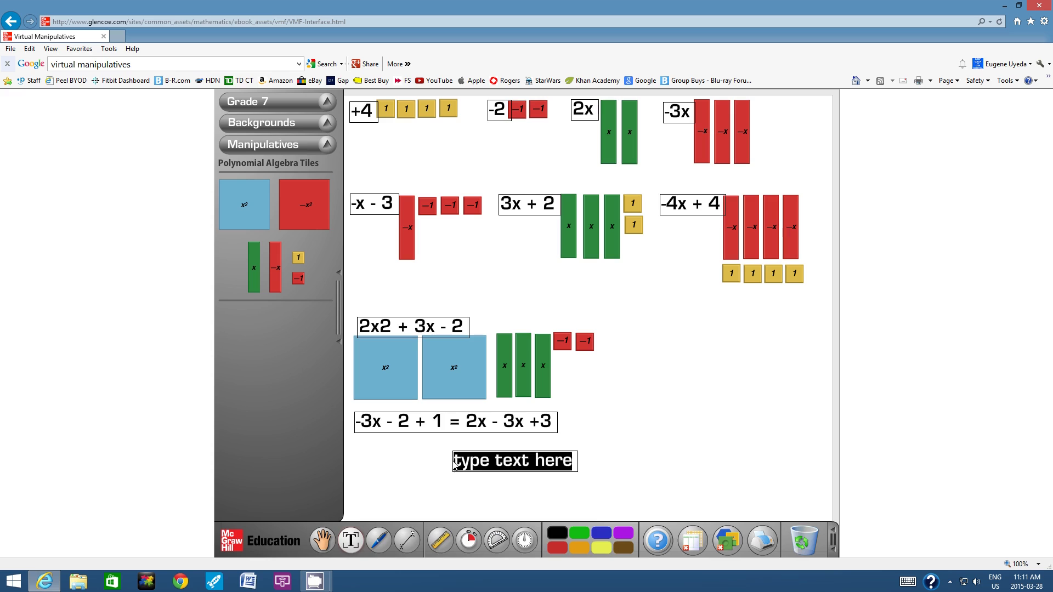
pyautogui.write('+')
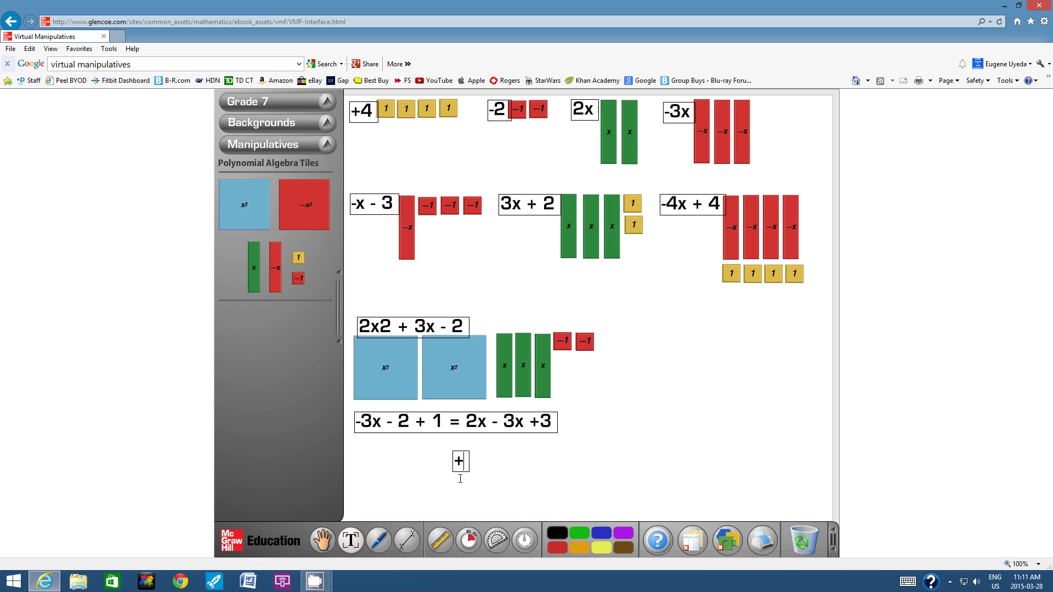
pyautogui.press('BackSpace')
pyautogui.write('=')
pyautogui.click(460, 478)
pyautogui.click(460, 464)
pyautogui.click(483, 453)
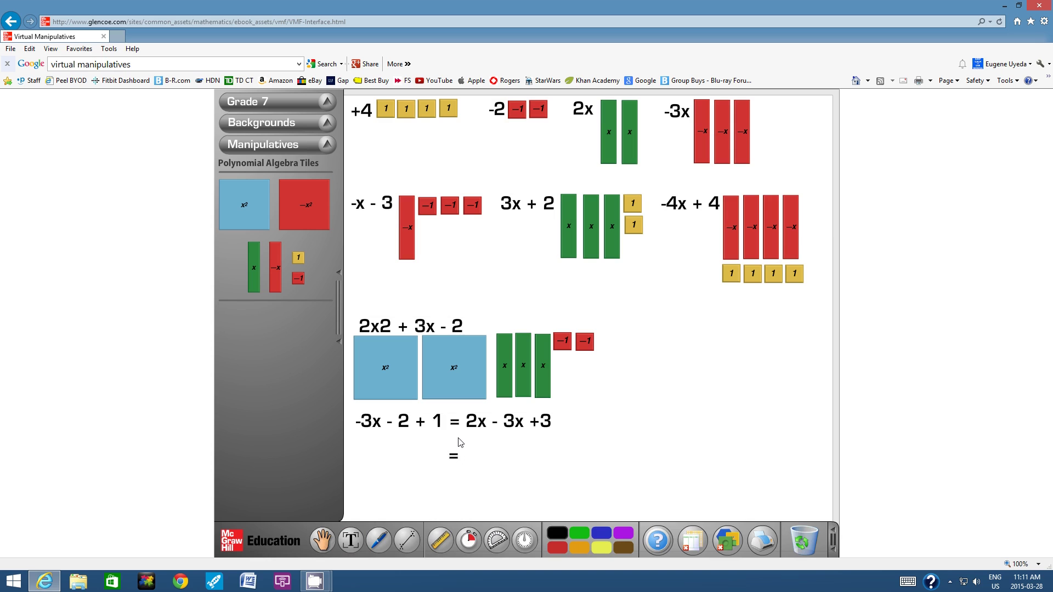
# Move the equation and the separate = label a little to the right, keeping their equals signs vertically aligned
pyautogui.moveTo(470, 427); pyautogui.dragTo(495, 427)
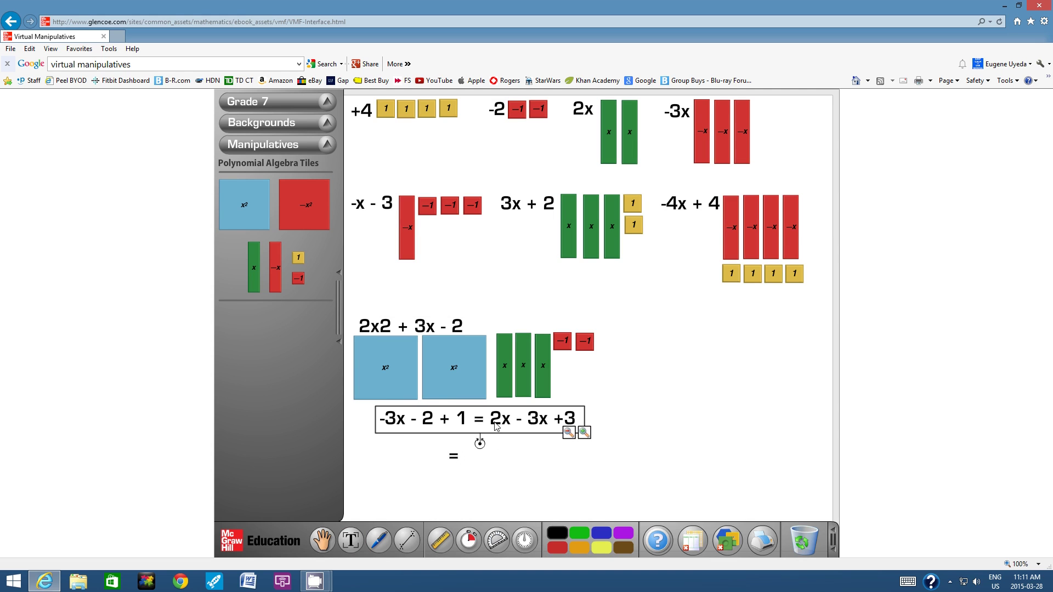
pyautogui.moveTo(457, 458); pyautogui.dragTo(481, 459)
pyautogui.click(496, 458)
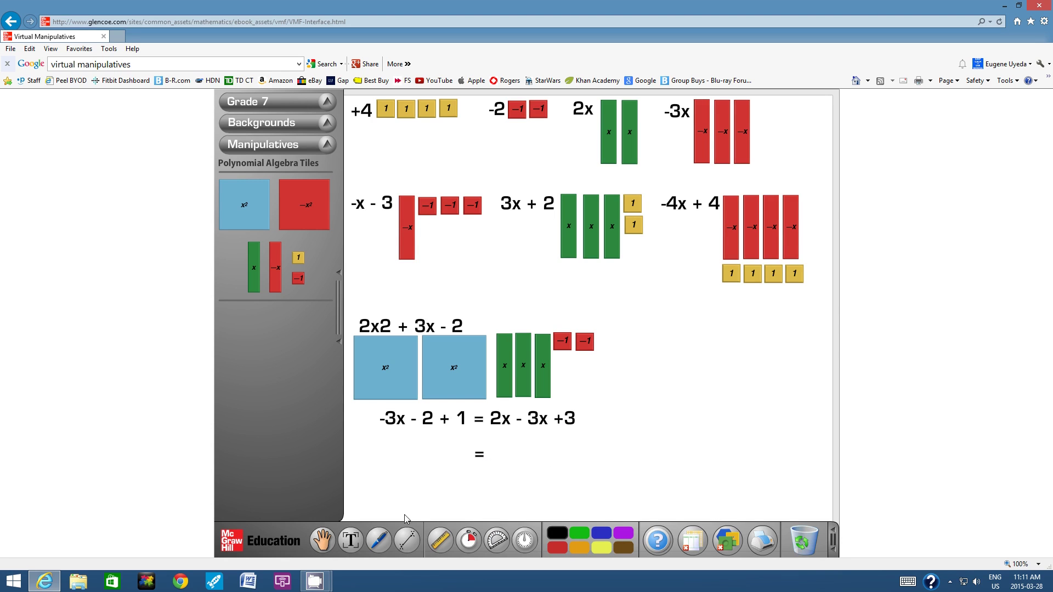
# Underline the left side -3x - 2 + 1 of the equation with a black freehand pen stroke
pyautogui.click(379, 540)
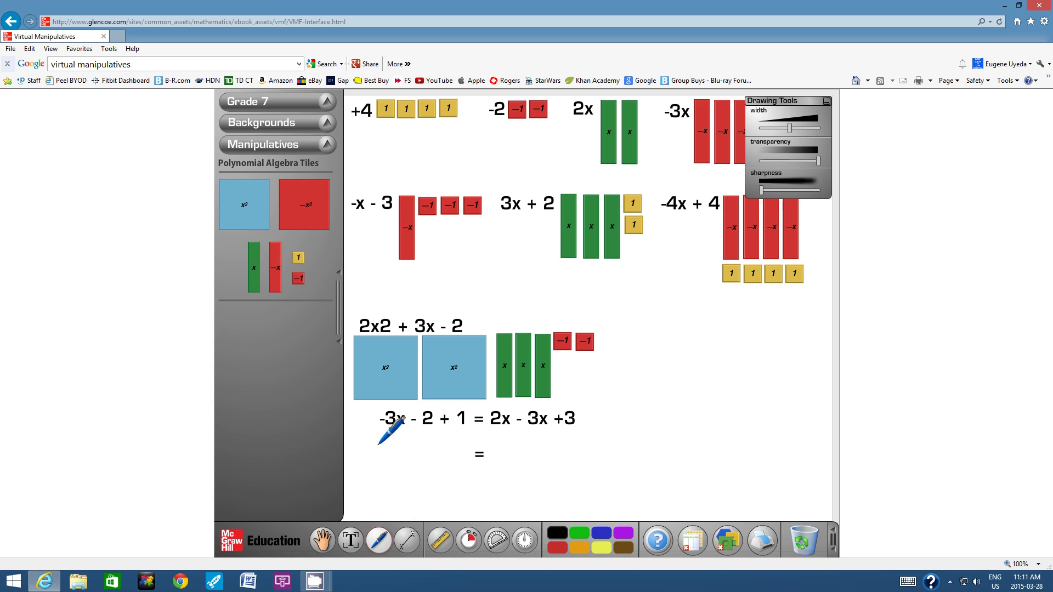
pyautogui.moveTo(377, 441); pyautogui.dragTo(466, 438)
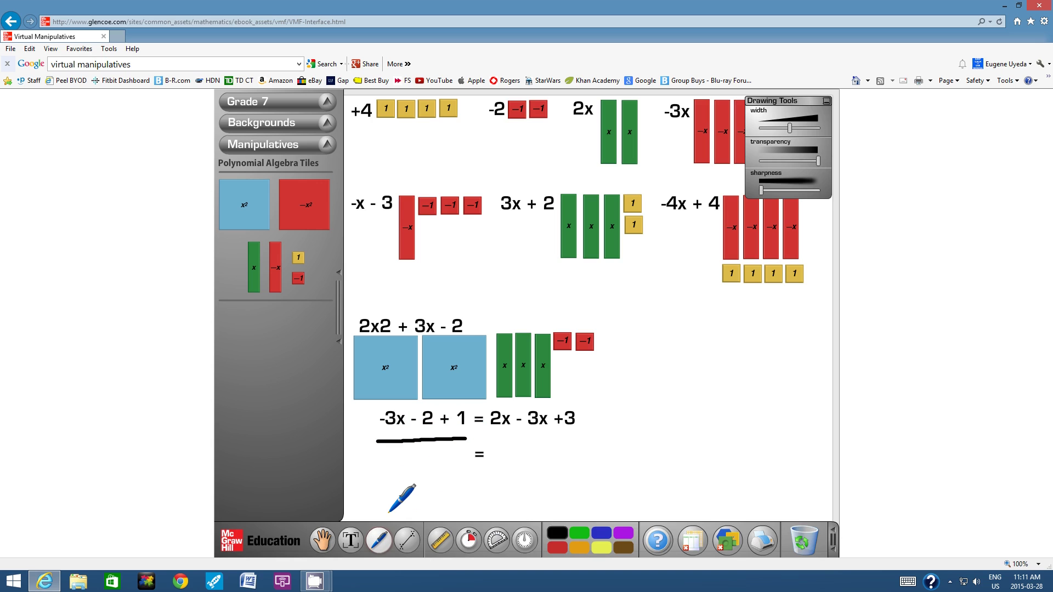
pyautogui.click(327, 538)
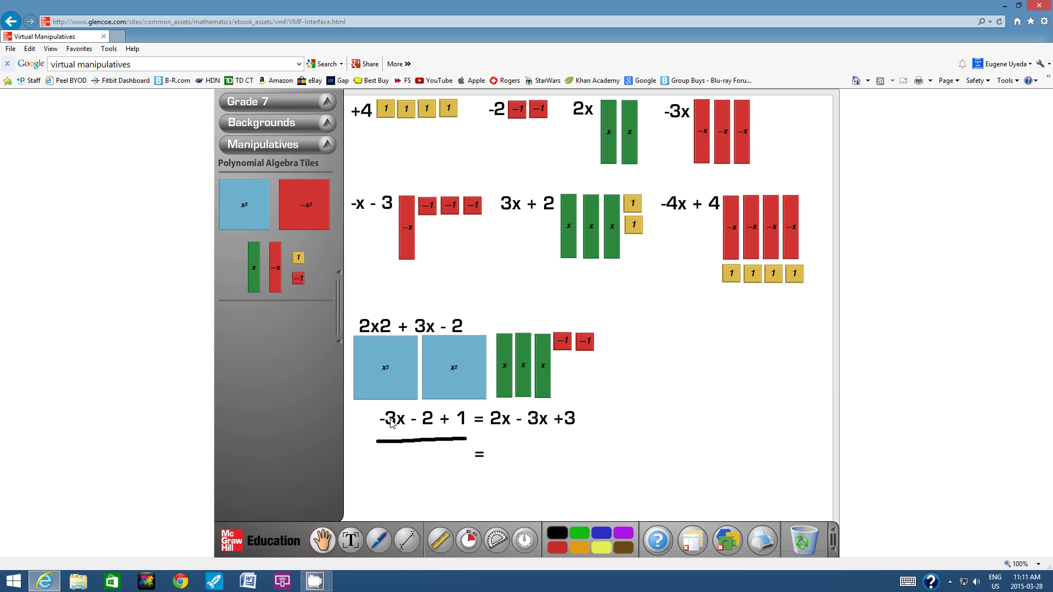
# Place three red −x tiles below the left side of the equation and shrink each to match the existing tiles
pyautogui.moveTo(282, 278); pyautogui.dragTo(361, 476)
pyautogui.moveTo(277, 267); pyautogui.dragTo(386, 482)
pyautogui.moveTo(277, 271); pyautogui.dragTo(363, 433)
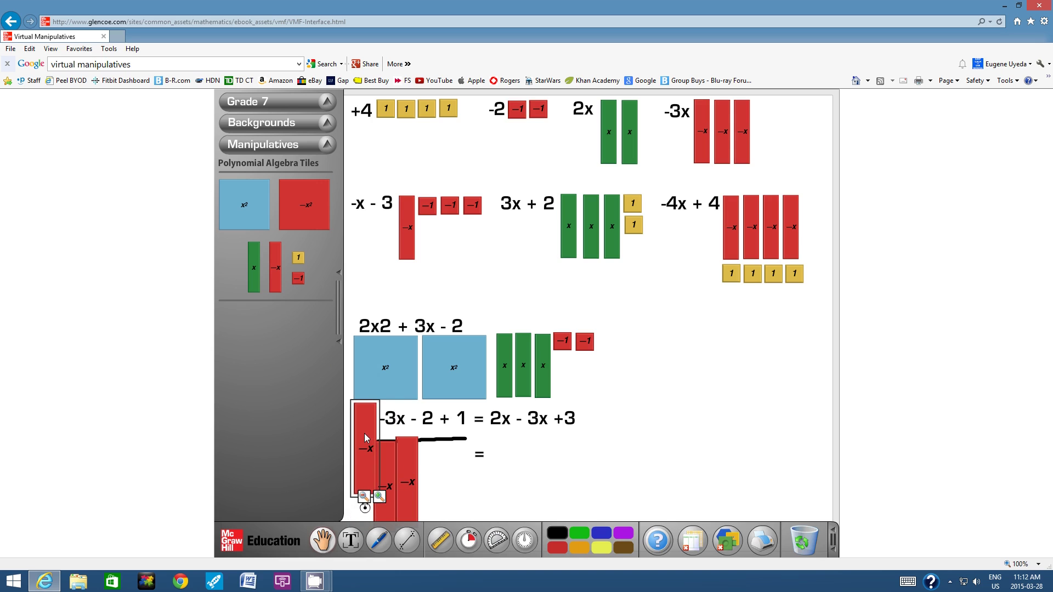
pyautogui.click(363, 497)
pyautogui.click(364, 491)
pyautogui.click(365, 486)
pyautogui.moveTo(385, 482); pyautogui.dragTo(386, 448)
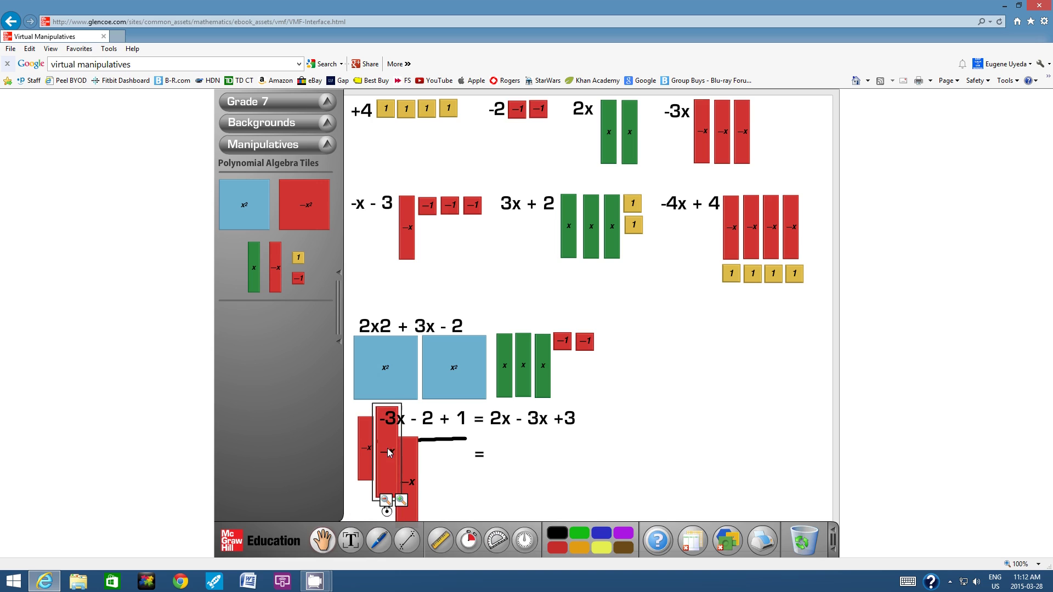
pyautogui.click(386, 501)
pyautogui.click(387, 495)
pyautogui.click(387, 492)
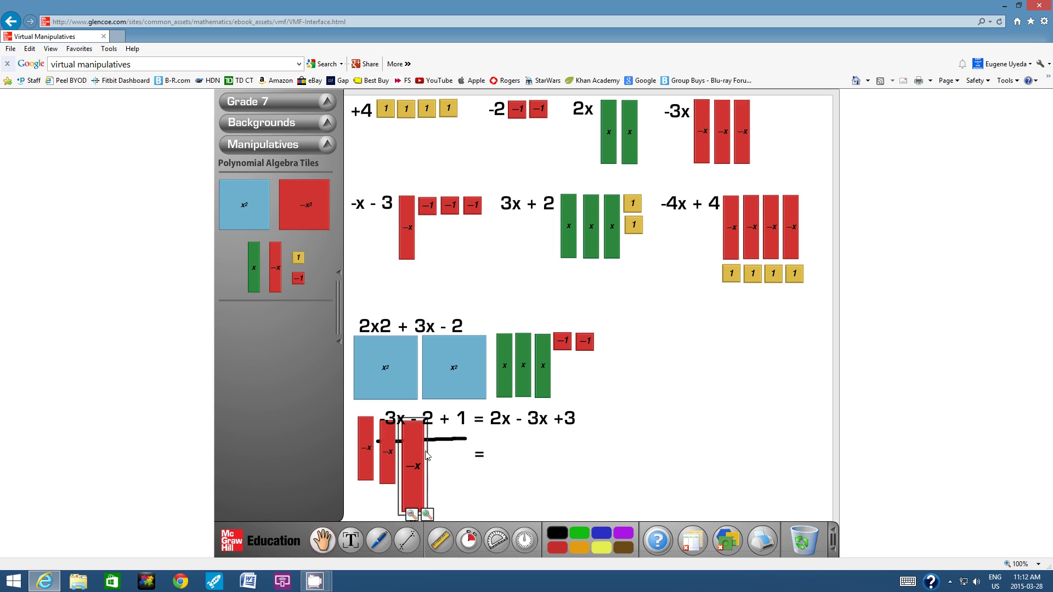
pyautogui.moveTo(416, 478); pyautogui.dragTo(426, 445)
pyautogui.click(418, 497)
pyautogui.click(418, 492)
pyautogui.click(417, 487)
# Line up the three −x tiles side by side beneath the black underline, starting at the canvas edge
pyautogui.moveTo(366, 481); pyautogui.dragTo(356, 509)
pyautogui.moveTo(391, 467); pyautogui.dragTo(376, 491)
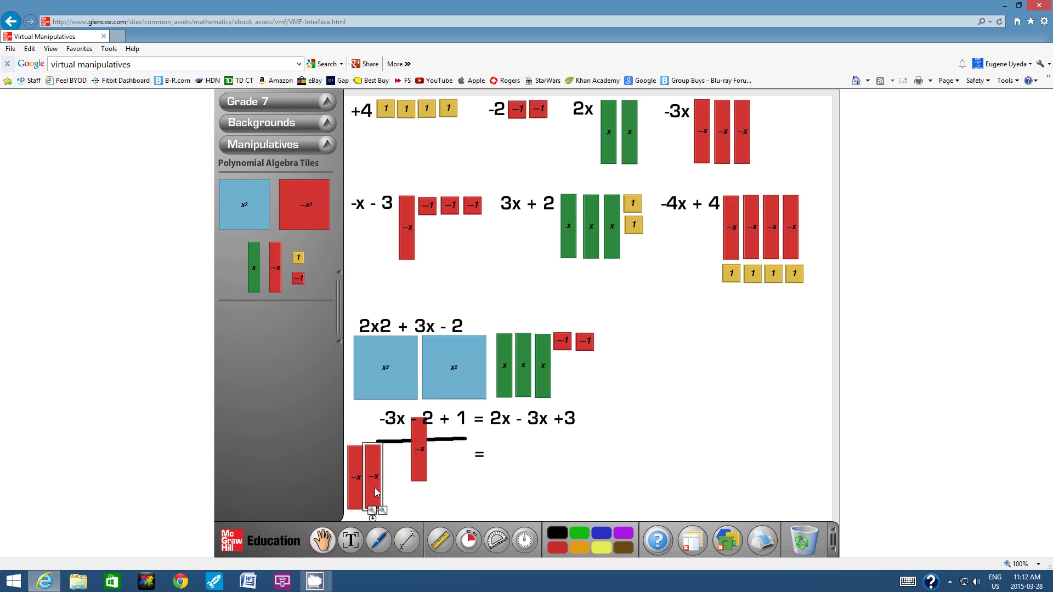
pyautogui.moveTo(411, 457); pyautogui.dragTo(387, 483)
pyautogui.click(439, 474)
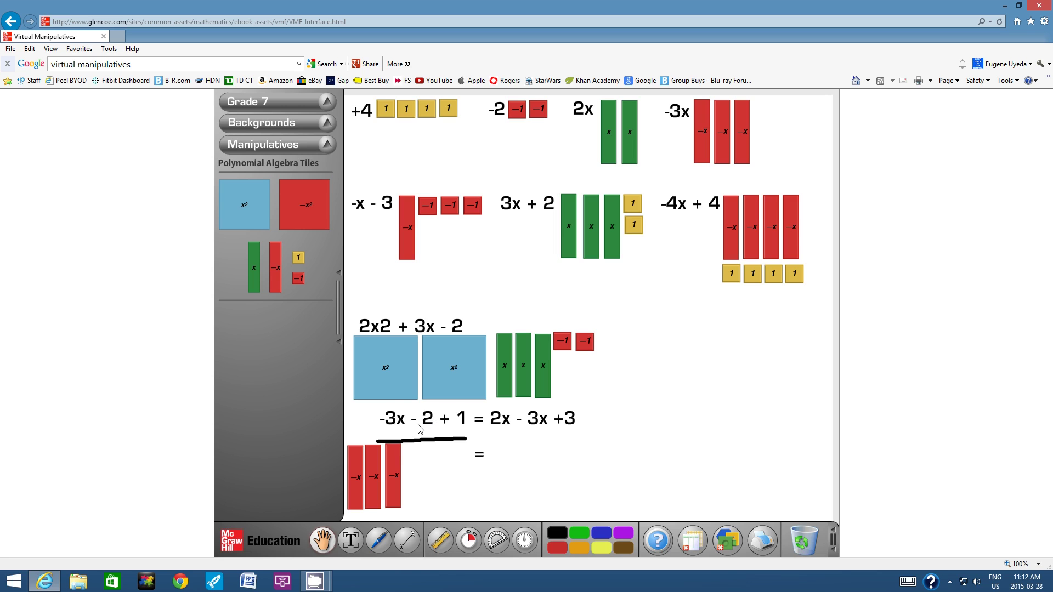
# Place two red −1 tiles beside the three −x tiles, shrink them and align them in a row
pyautogui.moveTo(301, 281); pyautogui.dragTo(427, 464)
pyautogui.moveTo(301, 278); pyautogui.dragTo(453, 470)
pyautogui.click(430, 467)
pyautogui.click(449, 473)
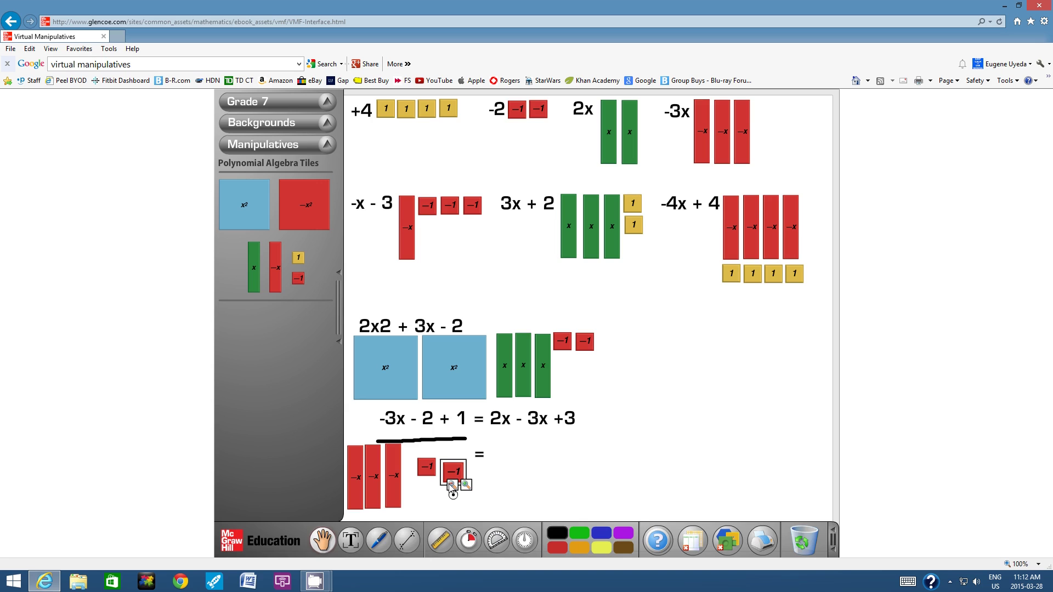
pyautogui.moveTo(429, 467)
pyautogui.mouseDown()
pyautogui.moveTo(423, 456)
pyautogui.moveTo(447, 469)
pyautogui.moveTo(439, 462)
pyautogui.mouseUp()
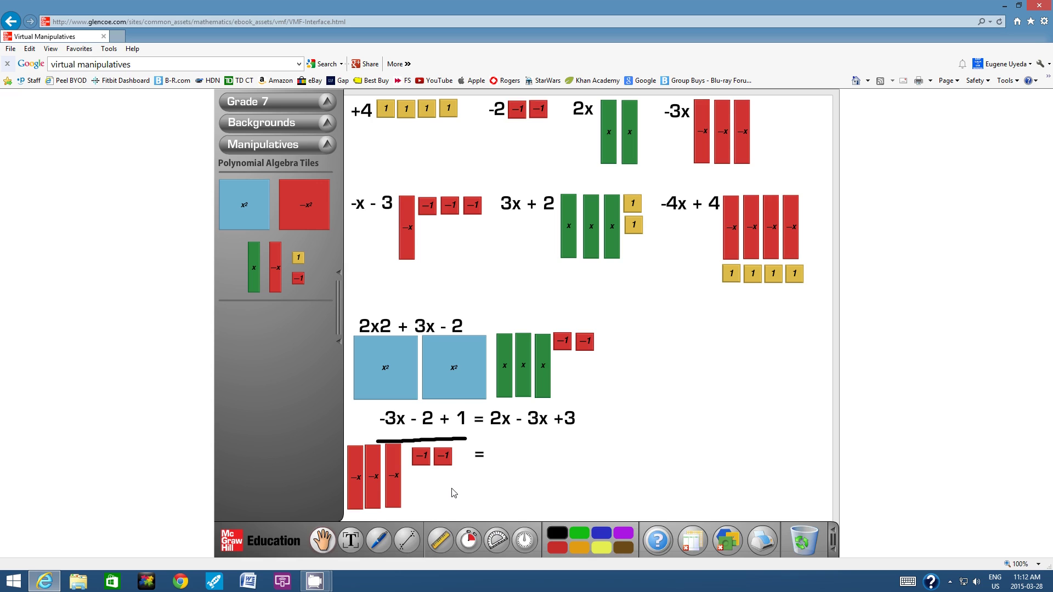
pyautogui.moveTo(439, 463)
pyautogui.mouseDown()
pyautogui.moveTo(423, 486)
pyautogui.moveTo(438, 464)
pyautogui.mouseUp()
# Place one yellow 1 tile, shrink it and position it directly beneath the first −1 tile
pyautogui.moveTo(300, 261); pyautogui.dragTo(421, 488)
pyautogui.click(422, 494)
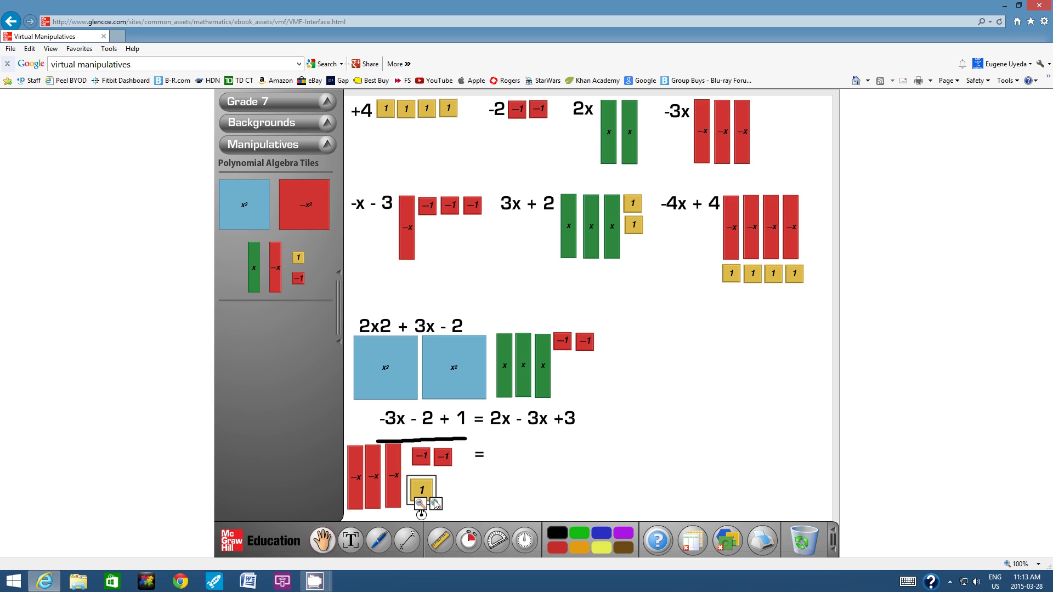
pyautogui.moveTo(424, 491); pyautogui.dragTo(424, 479)
pyautogui.click(455, 491)
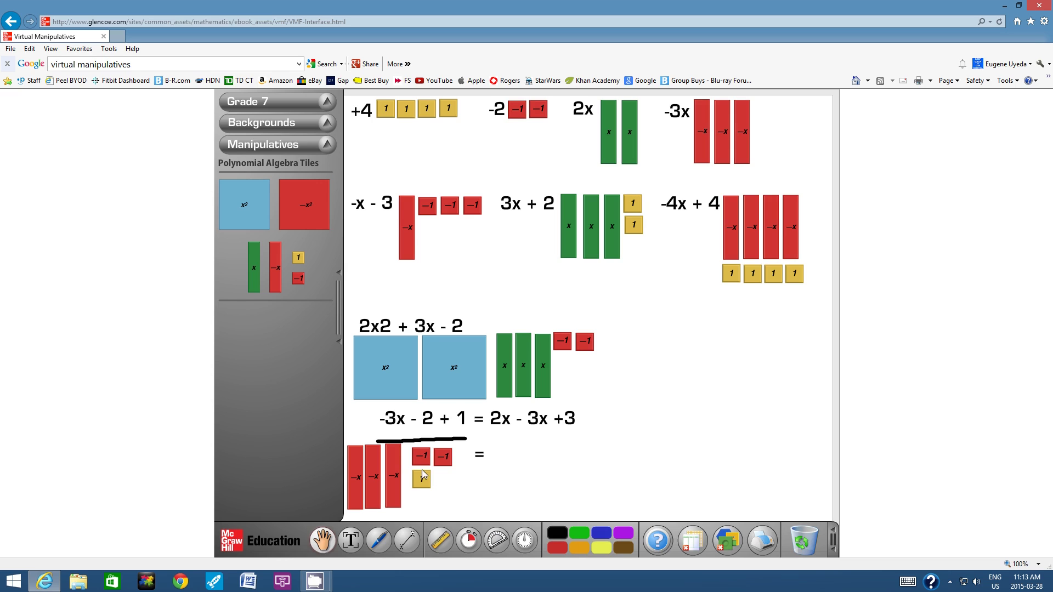
# Circle the zero pair of the first −1 tile and the yellow 1 tile in red with the pen
pyautogui.click(383, 535)
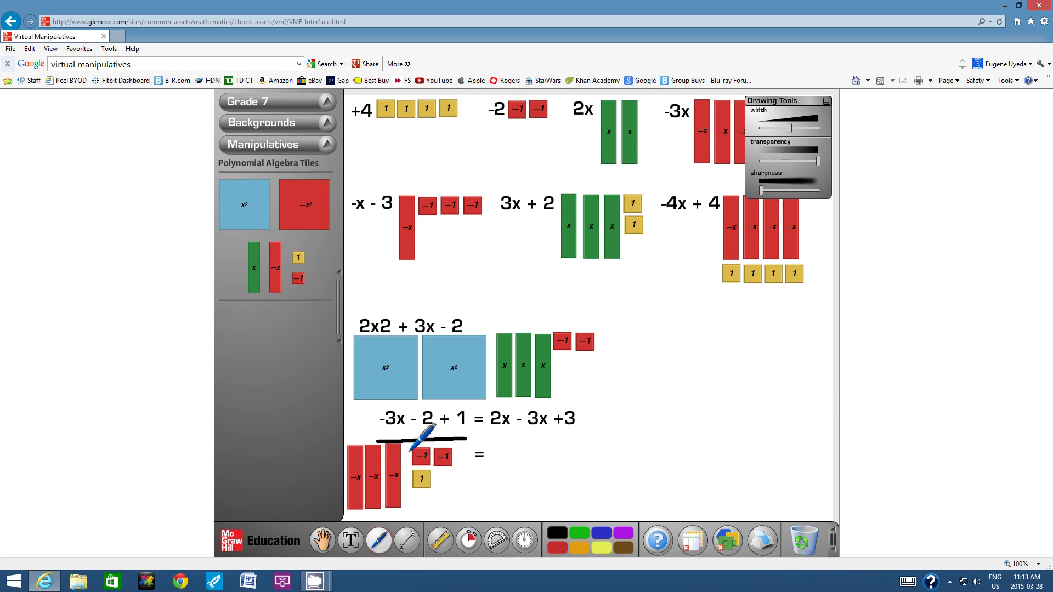
pyautogui.click(552, 546)
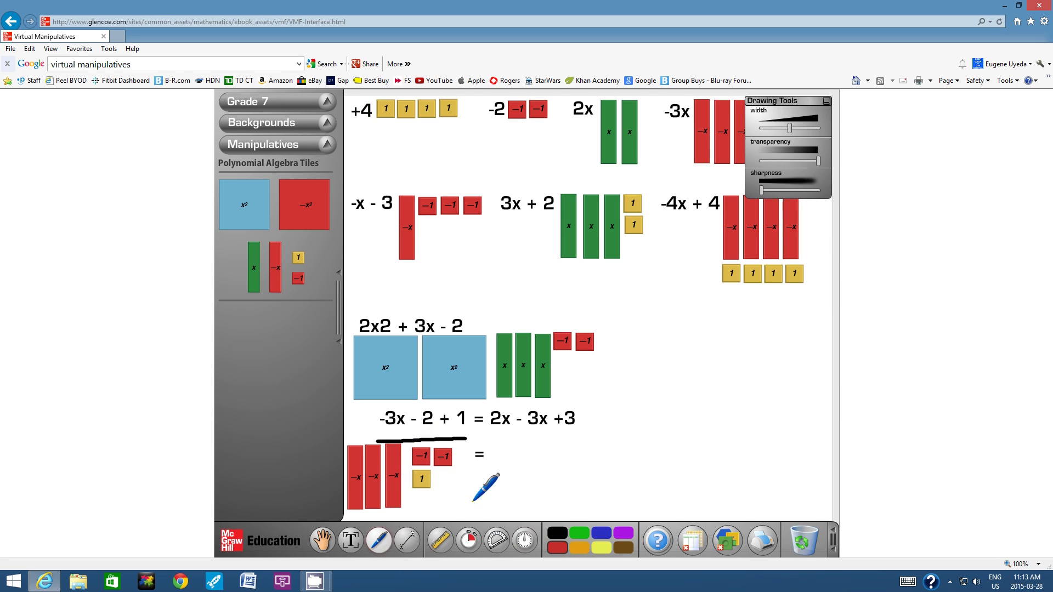
pyautogui.moveTo(406, 445)
pyautogui.mouseDown()
pyautogui.moveTo(410, 487)
pyautogui.moveTo(427, 493)
pyautogui.moveTo(435, 460)
pyautogui.moveTo(410, 442)
pyautogui.moveTo(437, 423)
pyautogui.mouseUp()
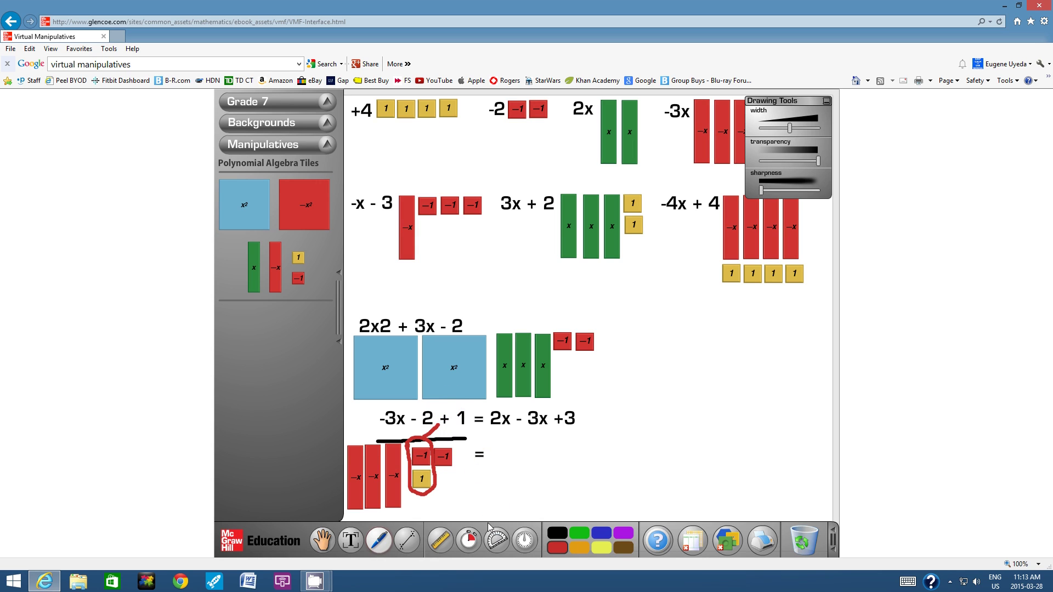
# Underline the right side 2x - 3x +3 of the equation with a blue freehand pen stroke
pyautogui.click(599, 532)
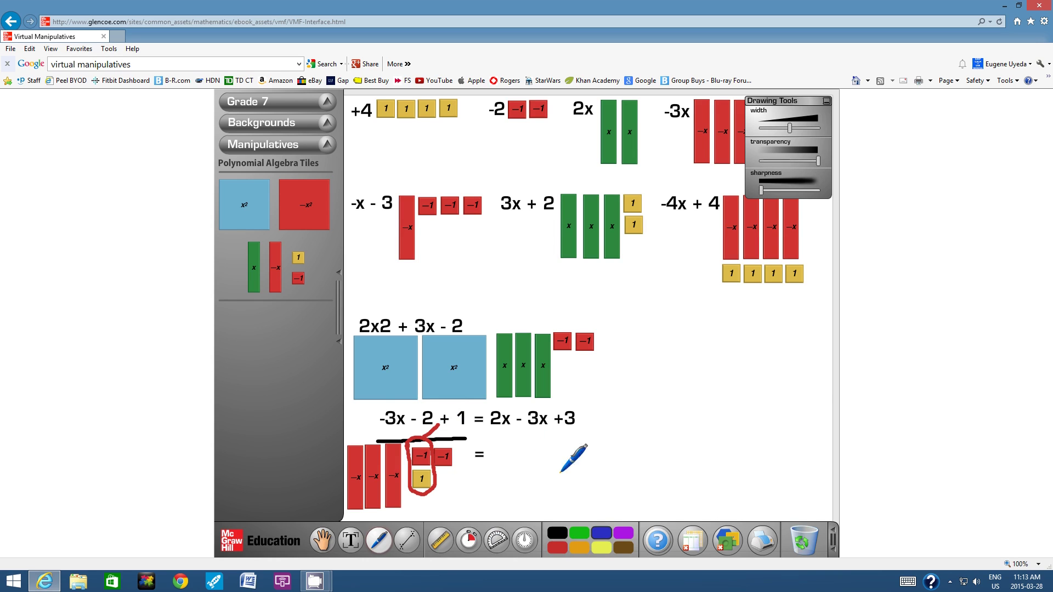
pyautogui.moveTo(491, 437); pyautogui.dragTo(567, 434)
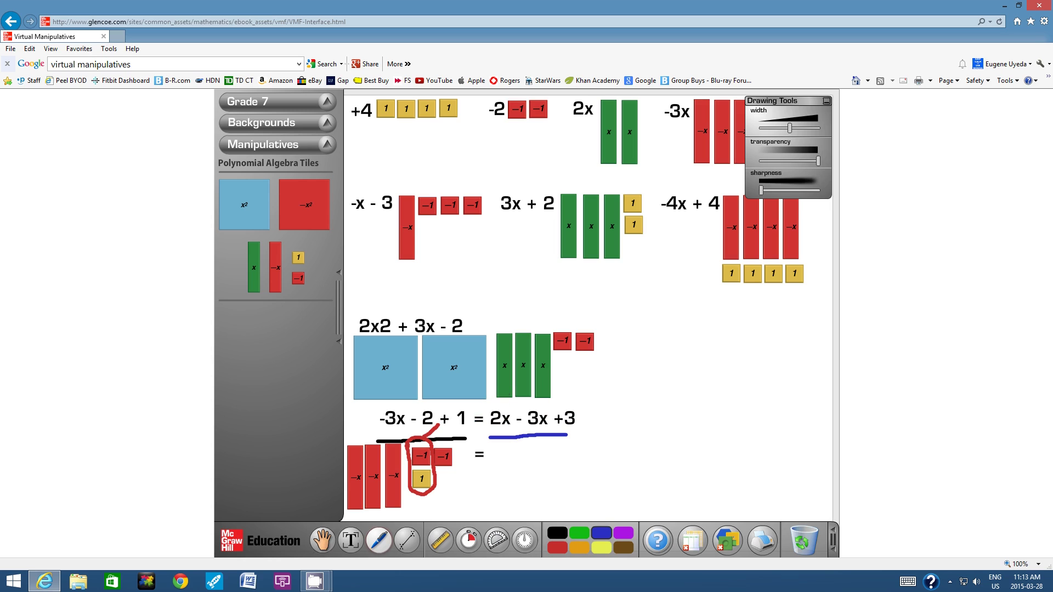
pyautogui.click(322, 539)
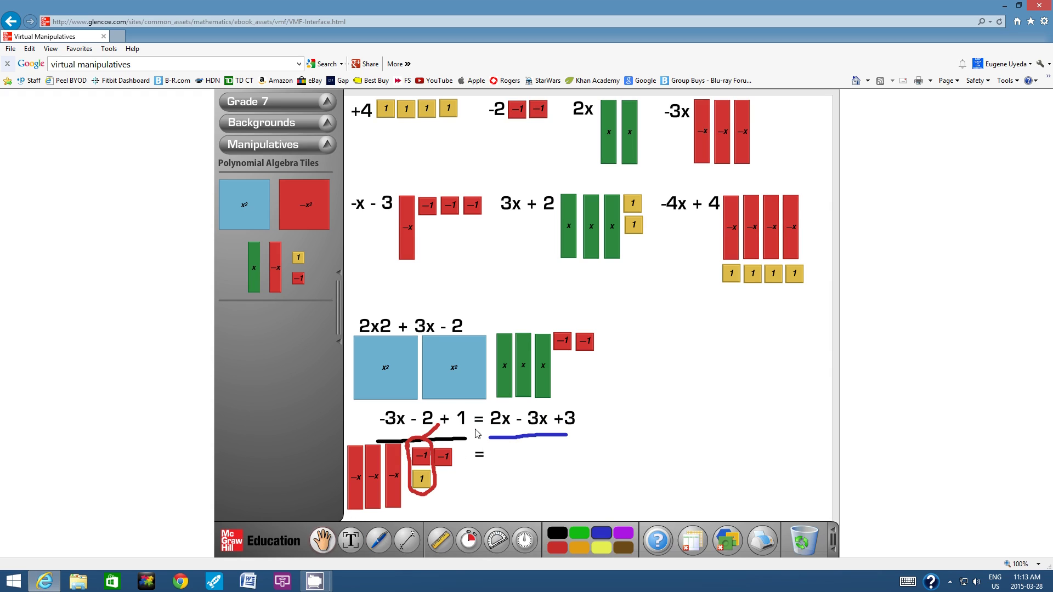
# Place two green x tiles after the lower equals sign, shrink them and stand them side by side
pyautogui.moveTo(253, 267); pyautogui.dragTo(497, 457)
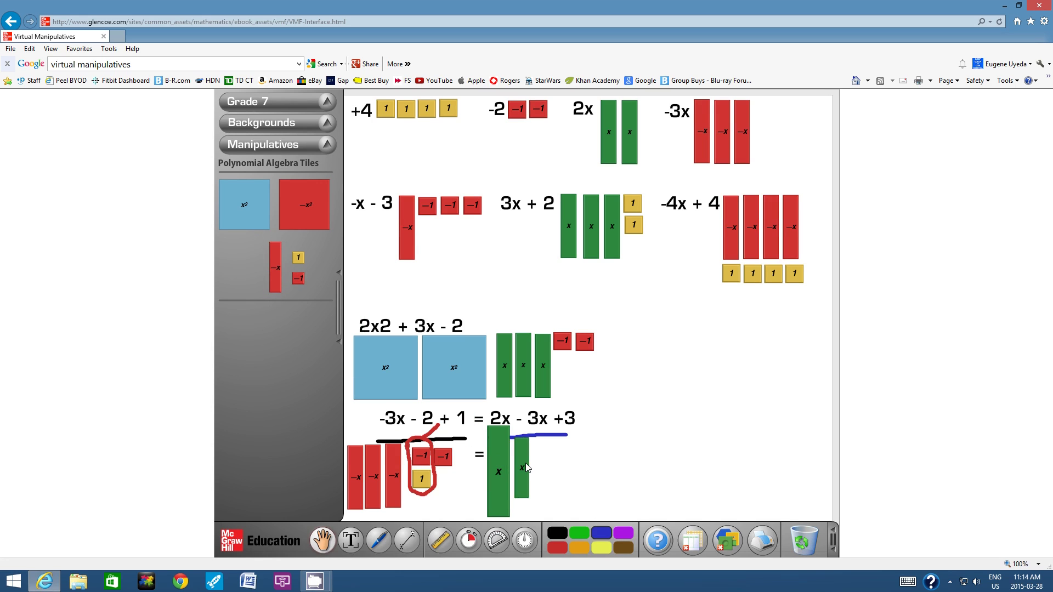
pyautogui.click(496, 518)
pyautogui.click(497, 513)
pyautogui.click(497, 508)
pyautogui.click(521, 490)
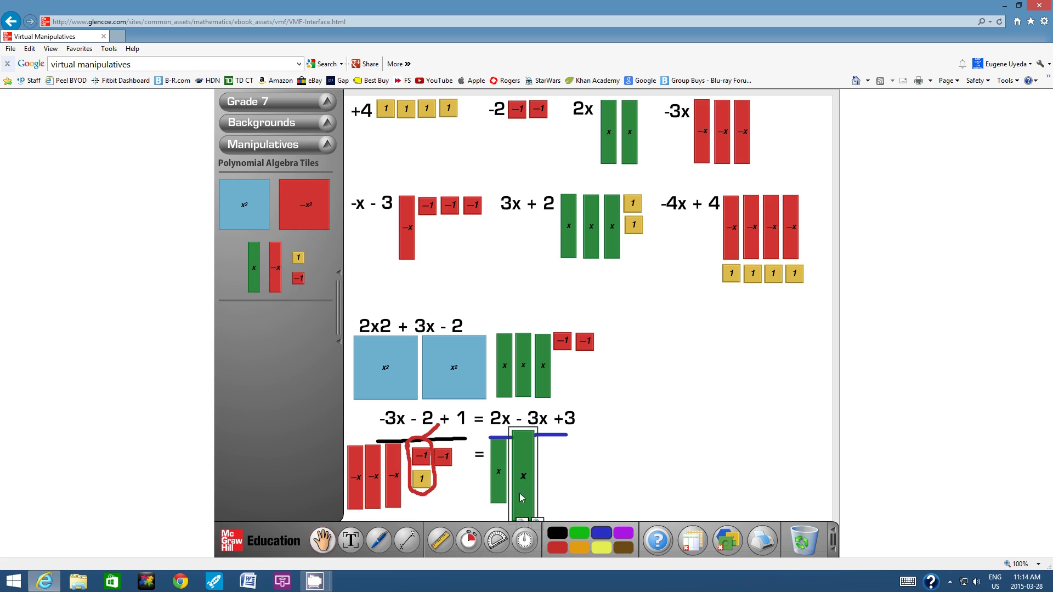
pyautogui.click(522, 519)
pyautogui.click(522, 494)
pyautogui.click(523, 491)
pyautogui.click(523, 489)
pyautogui.click(499, 485)
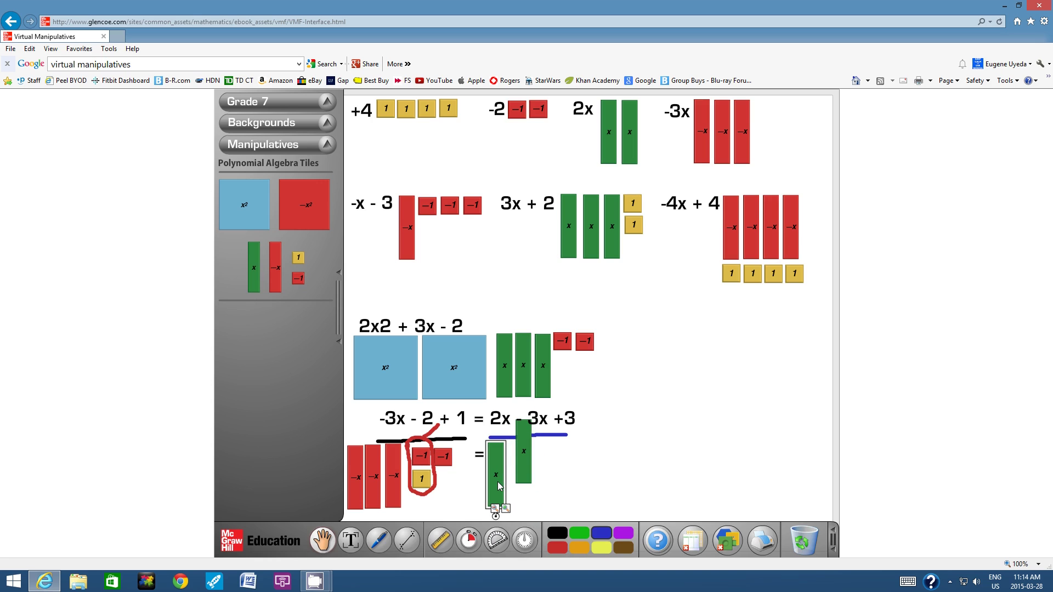
pyautogui.moveTo(524, 477); pyautogui.dragTo(516, 489)
pyautogui.click(552, 472)
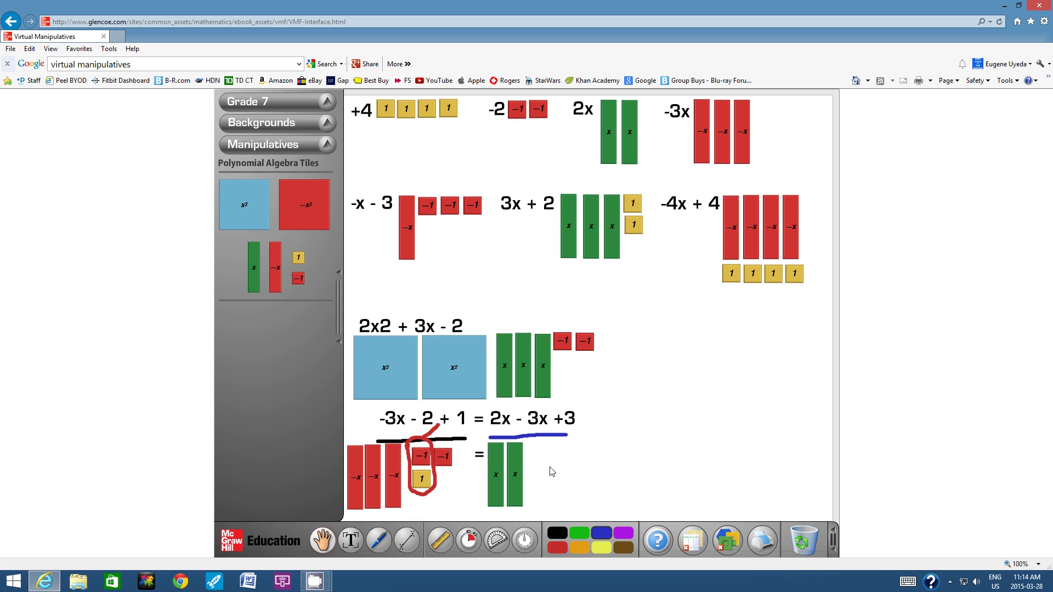
# Rotate the two green x tiles to horizontal and lay them end to end after the lower equals sign
pyautogui.moveTo(520, 473); pyautogui.dragTo(572, 471)
pyautogui.click(499, 469)
pyautogui.moveTo(498, 516); pyautogui.dragTo(530, 475)
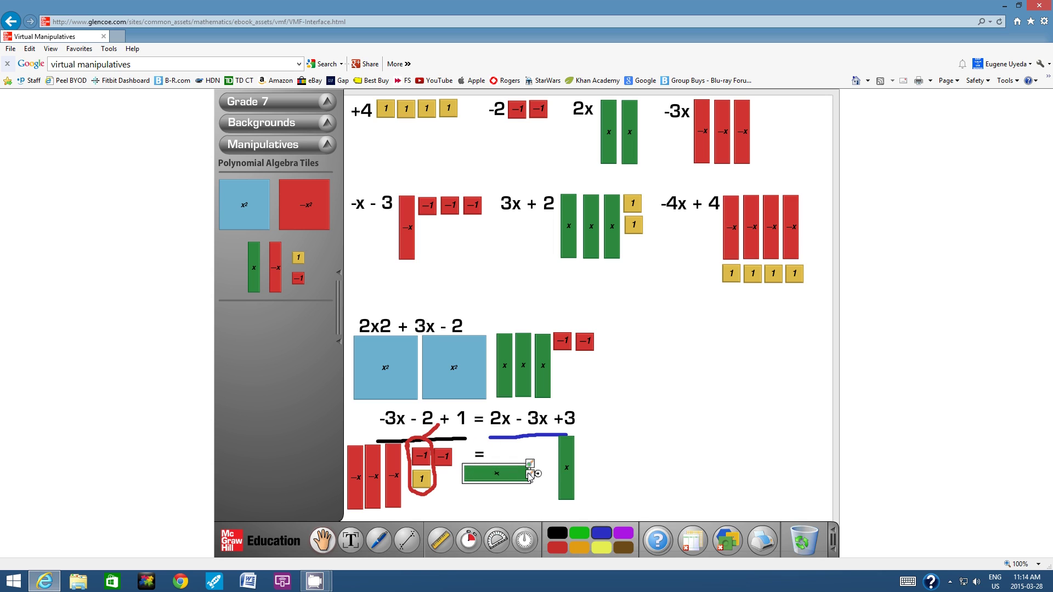
pyautogui.moveTo(500, 478); pyautogui.dragTo(521, 456)
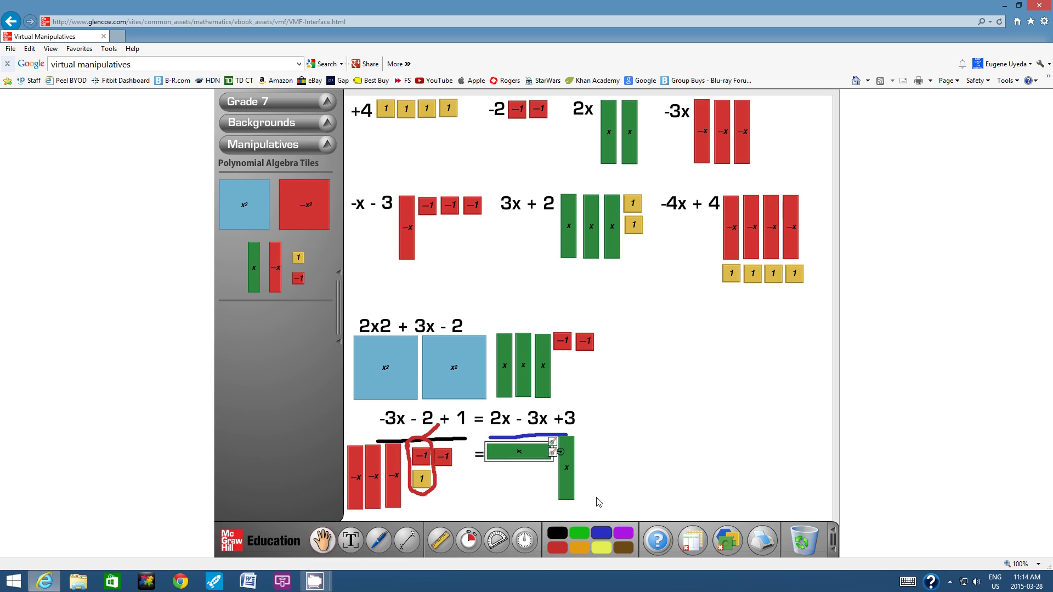
pyautogui.click(568, 486)
pyautogui.moveTo(568, 508); pyautogui.dragTo(584, 457)
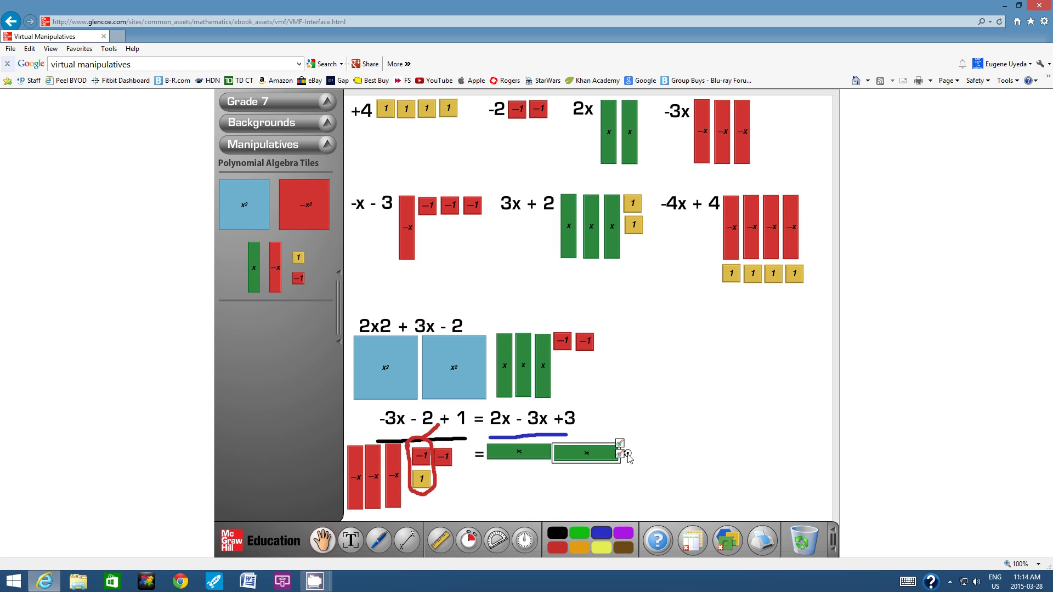
pyautogui.click(594, 492)
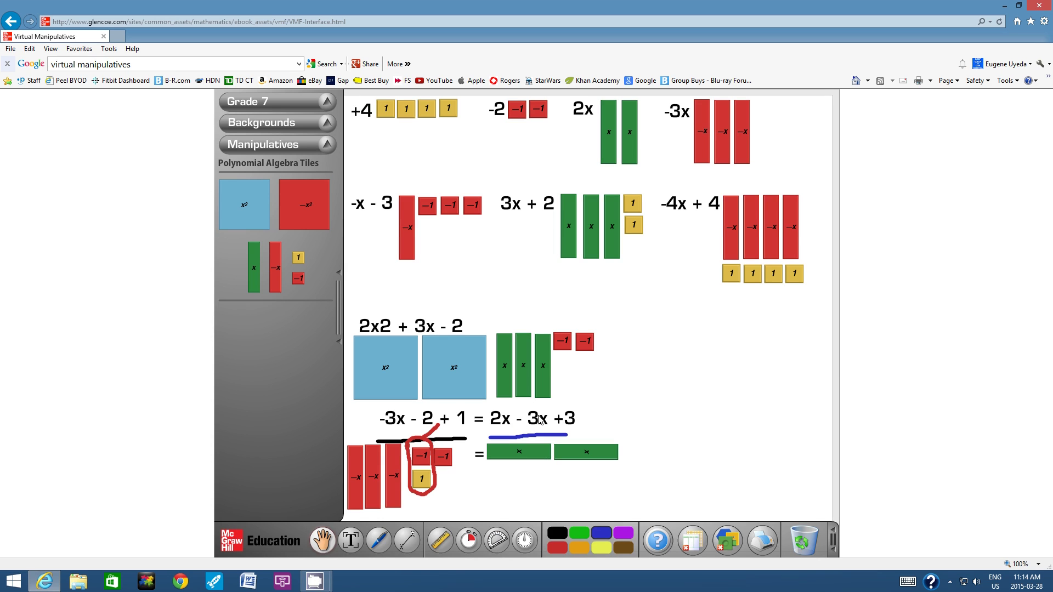
# Place three red −x tiles over the right side of the equation and shrink each to match the green x tiles
pyautogui.moveTo(276, 279); pyautogui.dragTo(502, 467)
pyautogui.moveTo(276, 267); pyautogui.dragTo(530, 467)
pyautogui.moveTo(276, 267); pyautogui.dragTo(561, 456)
pyautogui.click(504, 483)
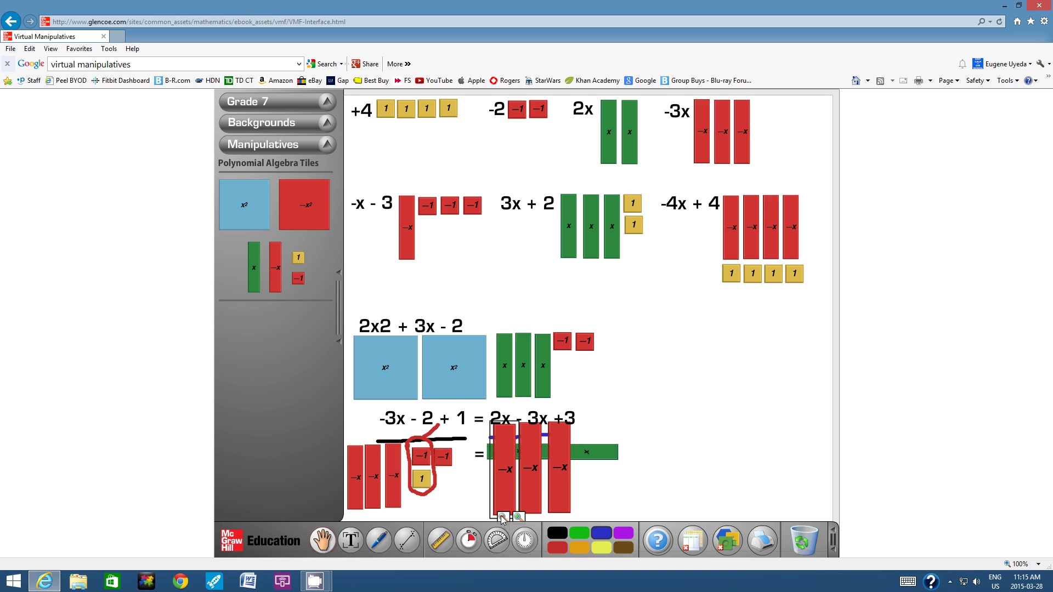
pyautogui.click(503, 513)
pyautogui.click(505, 510)
pyautogui.click(531, 485)
pyautogui.click(529, 516)
pyautogui.click(529, 503)
pyautogui.click(558, 471)
pyautogui.click(558, 518)
pyautogui.click(559, 511)
pyautogui.click(558, 511)
# Rotate the three −x tiles to horizontal and lay them end to end in a row beneath the green x tiles
pyautogui.moveTo(560, 469); pyautogui.dragTo(642, 469)
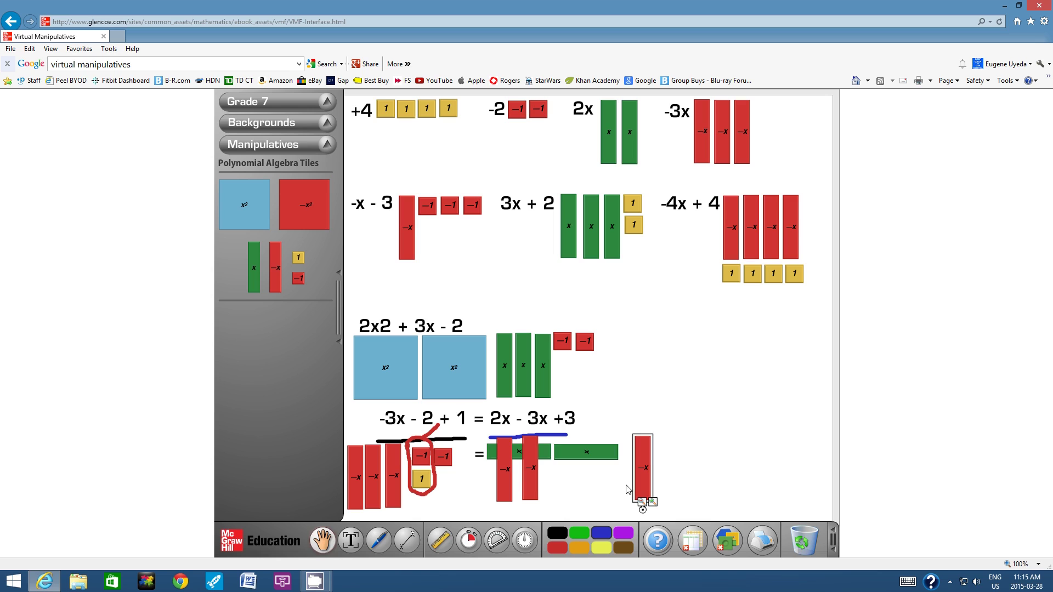
pyautogui.moveTo(533, 486); pyautogui.dragTo(602, 495)
pyautogui.click(502, 493)
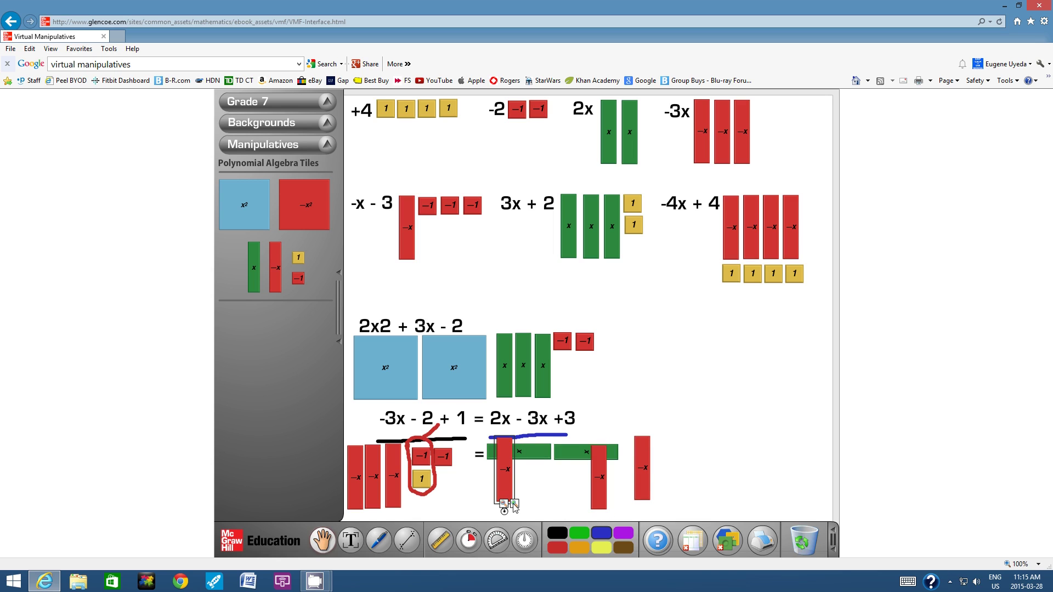
pyautogui.moveTo(503, 503); pyautogui.dragTo(526, 473)
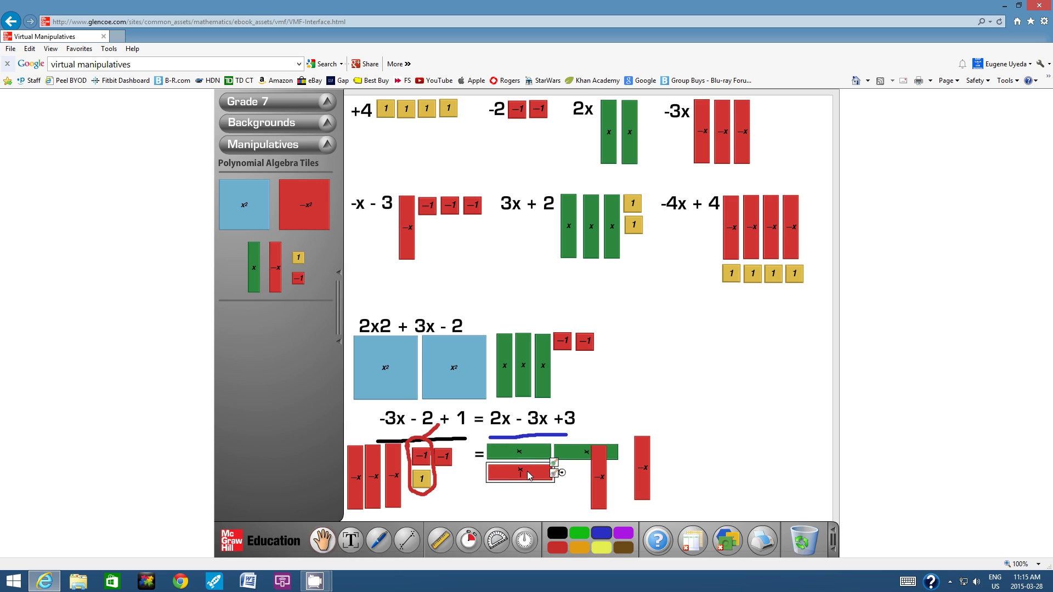
pyautogui.click(599, 473)
pyautogui.moveTo(608, 513); pyautogui.dragTo(605, 472)
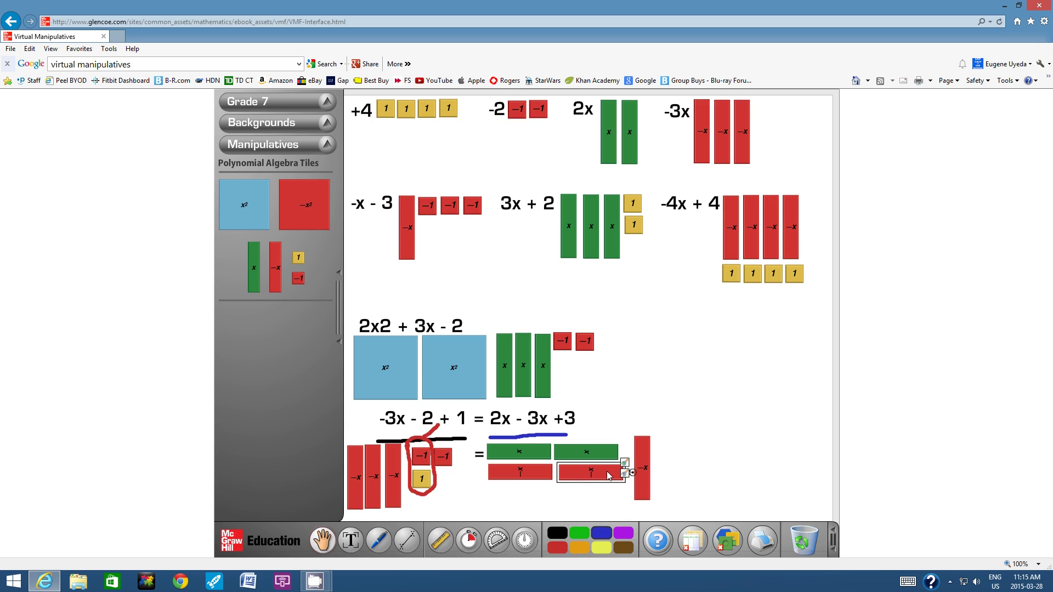
pyautogui.click(642, 487)
pyautogui.moveTo(642, 511); pyautogui.dragTo(664, 476)
pyautogui.click(657, 441)
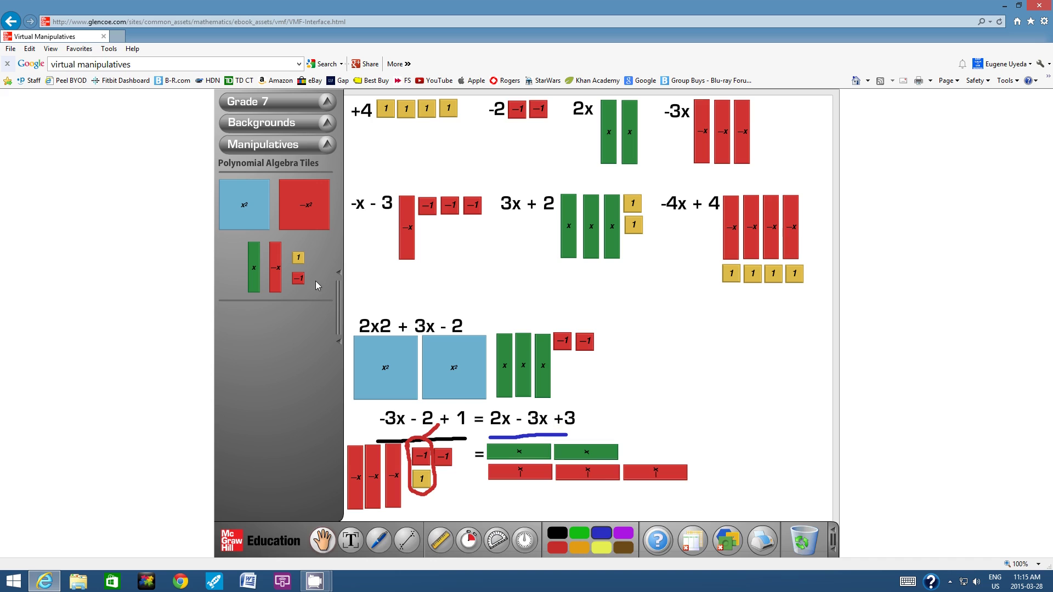
# Place three yellow 1 tiles after the two green x tiles, shrink each and line them up in a row
pyautogui.moveTo(300, 260); pyautogui.dragTo(643, 454)
pyautogui.moveTo(299, 260); pyautogui.dragTo(666, 455)
pyautogui.moveTo(300, 259); pyautogui.dragTo(684, 452)
pyautogui.click(644, 461)
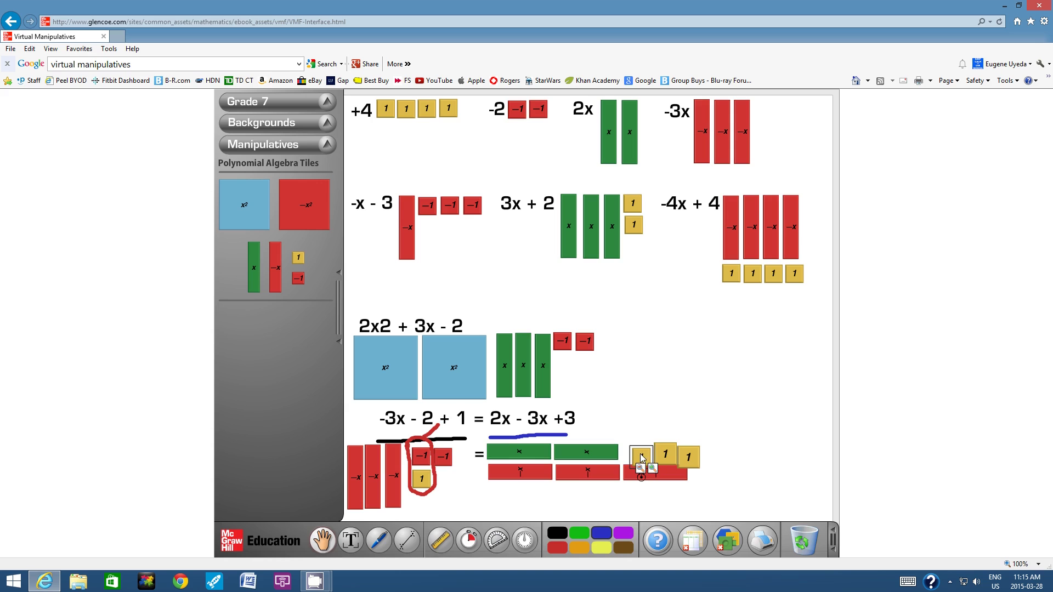
pyautogui.click(640, 469)
pyautogui.click(664, 452)
pyautogui.click(664, 467)
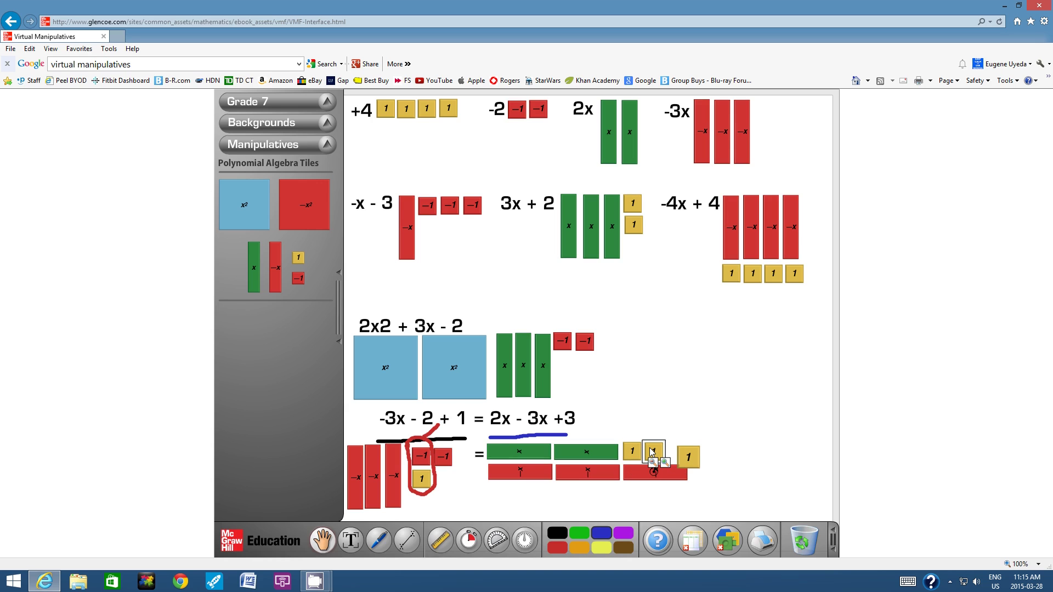
pyautogui.click(688, 463)
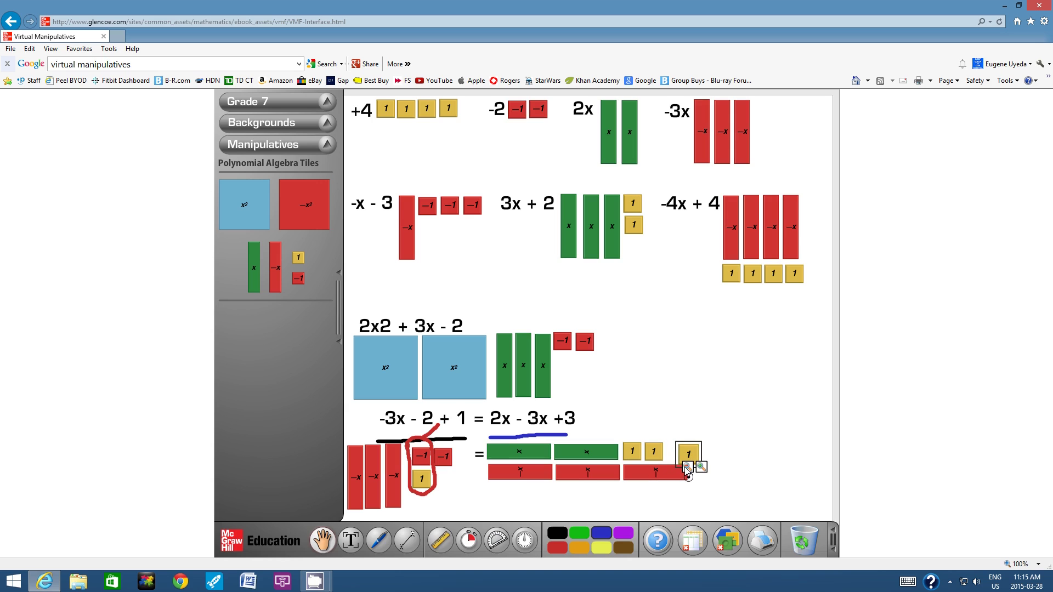
pyautogui.click(687, 465)
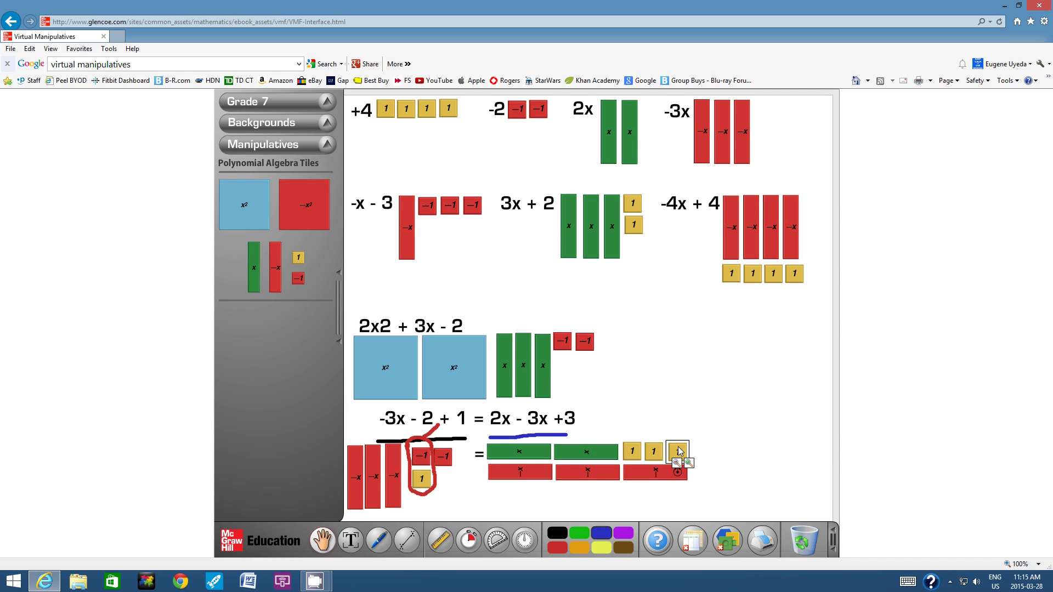
pyautogui.click(671, 417)
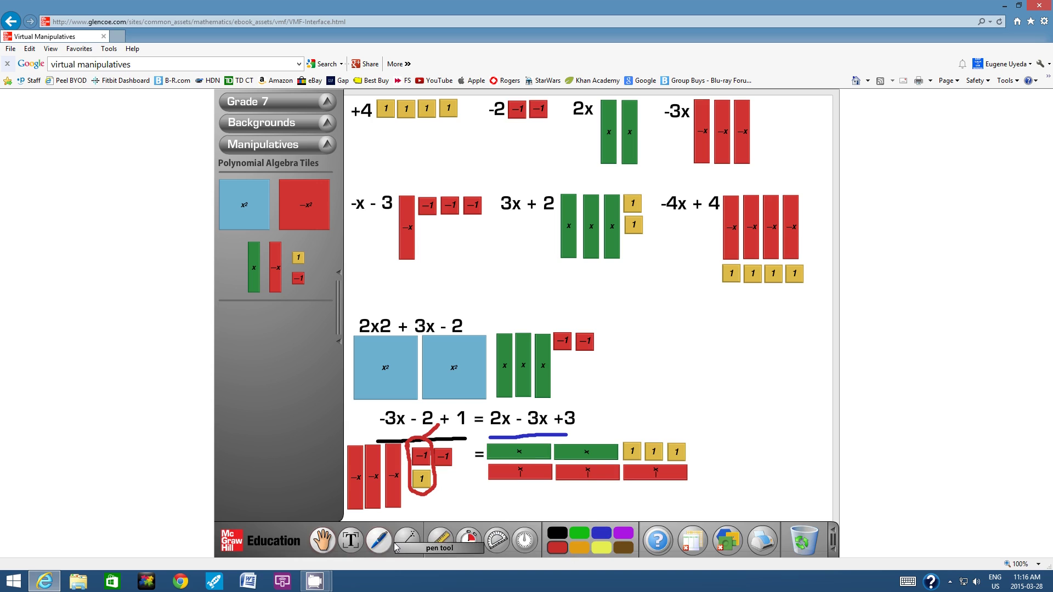
# With the red pen, circle the two x and −x pairs, add a downward arrow below and a double-line arrow towards the upper blank area
pyautogui.click(373, 542)
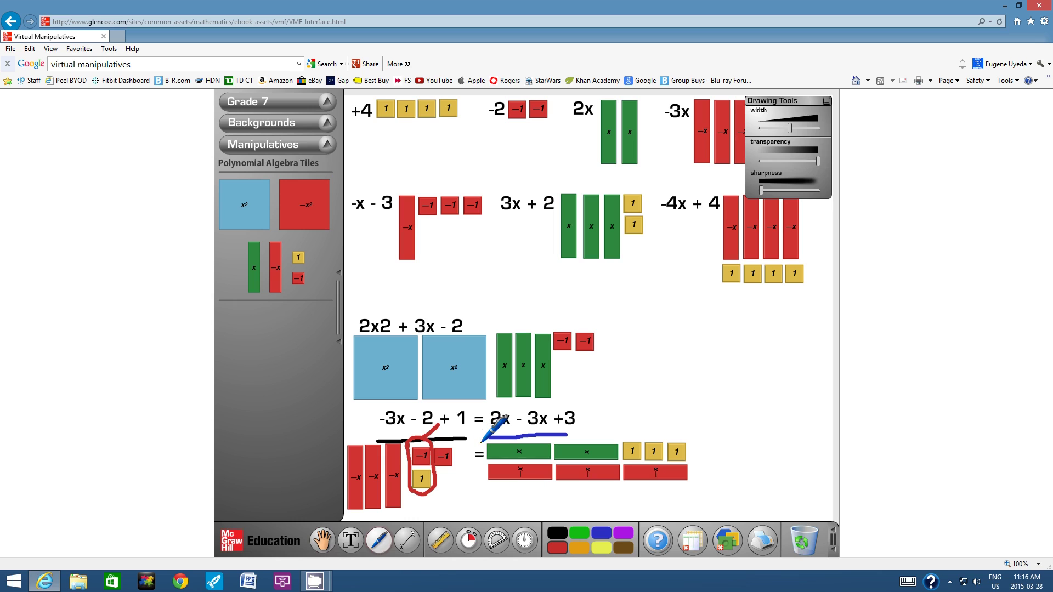
pyautogui.moveTo(482, 442)
pyautogui.mouseDown()
pyautogui.moveTo(487, 483)
pyautogui.moveTo(607, 487)
pyautogui.moveTo(620, 473)
pyautogui.moveTo(608, 441)
pyautogui.moveTo(487, 438)
pyautogui.mouseUp()
pyautogui.moveTo(528, 487)
pyautogui.mouseDown()
pyautogui.moveTo(516, 504)
pyautogui.moveTo(512, 490)
pyautogui.moveTo(510, 503)
pyautogui.moveTo(526, 492)
pyautogui.mouseUp()
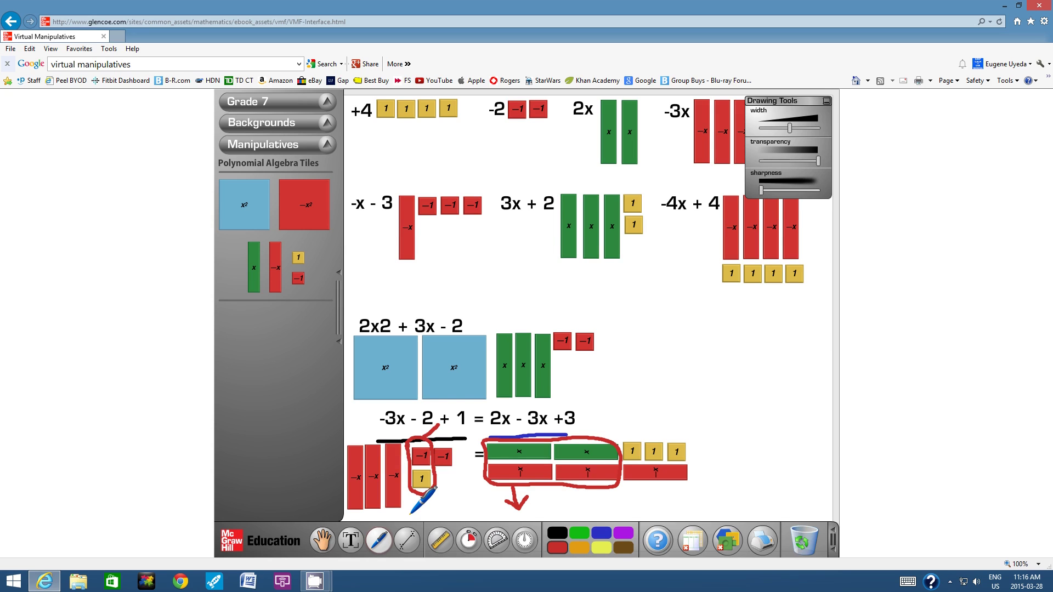
pyautogui.moveTo(621, 422); pyautogui.dragTo(650, 399)
pyautogui.moveTo(627, 432)
pyautogui.mouseDown()
pyautogui.moveTo(659, 394)
pyautogui.moveTo(657, 417)
pyautogui.mouseUp()
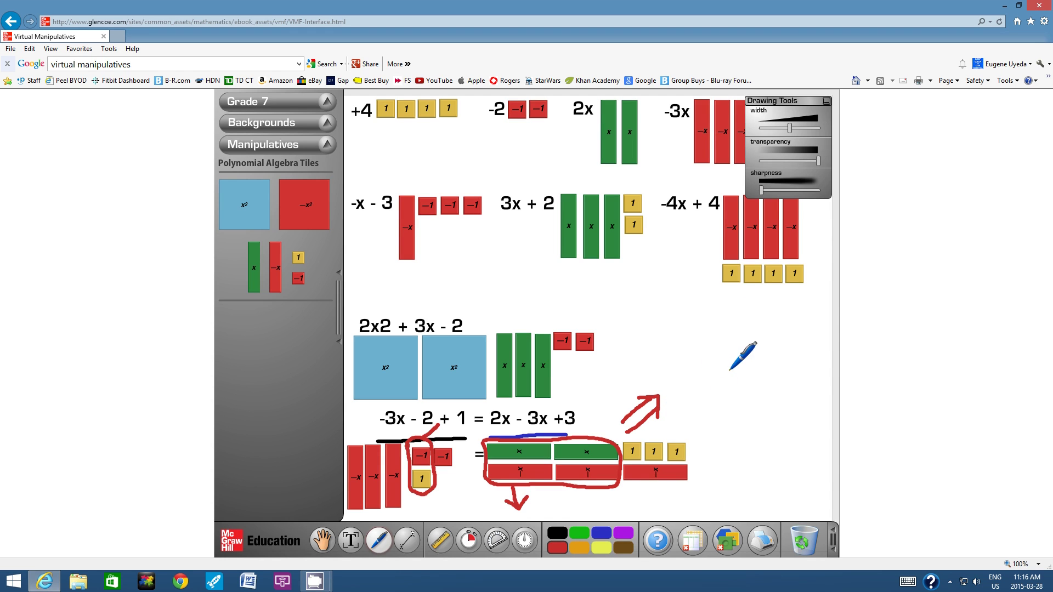
pyautogui.click(350, 540)
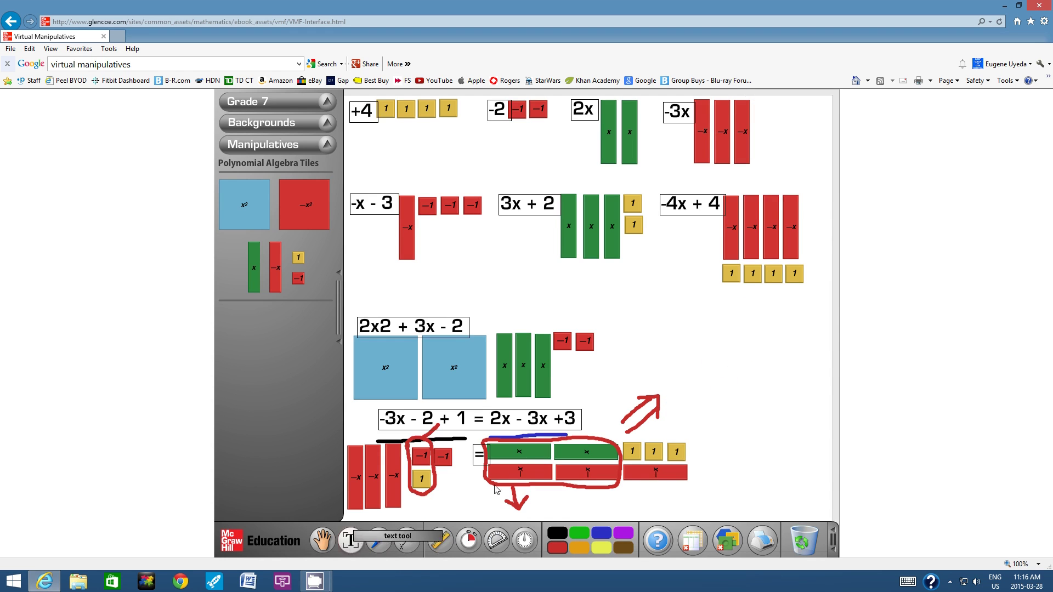
pyautogui.click(752, 359)
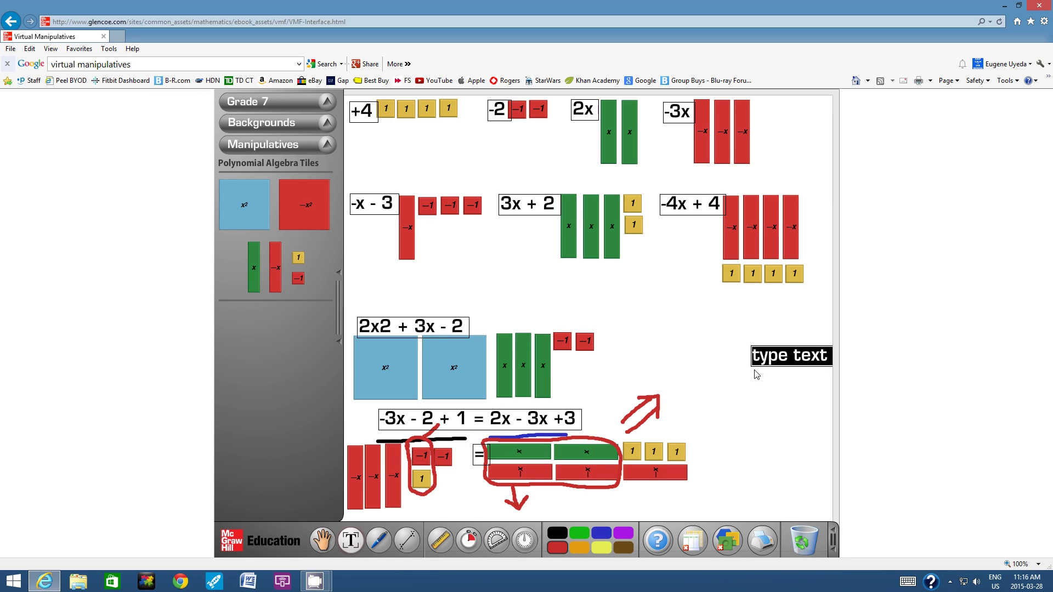
pyautogui.write('+')
pyautogui.press('BackSpace')
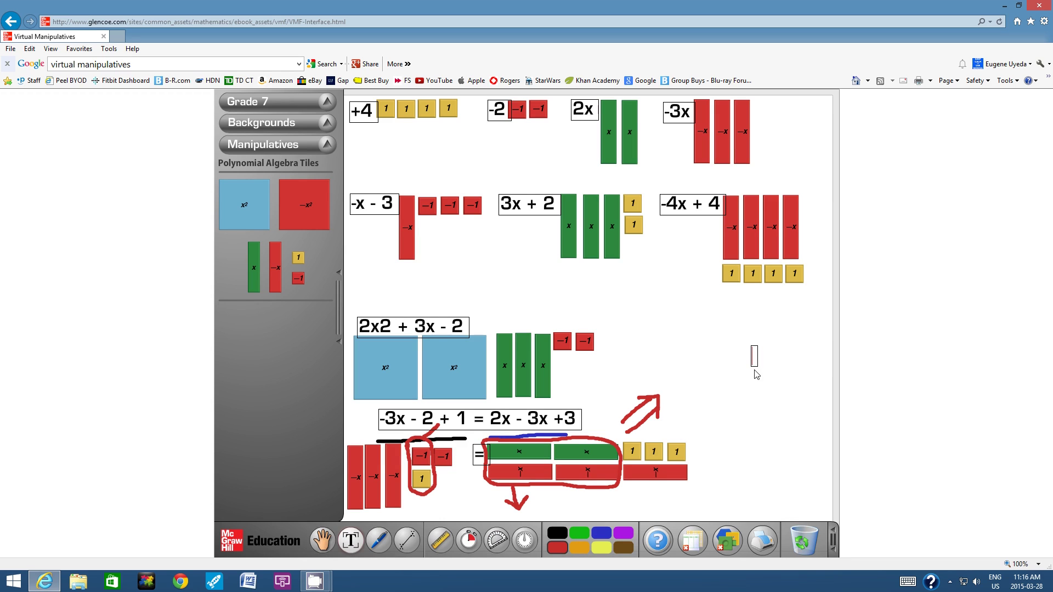
pyautogui.write('=')
pyautogui.moveTo(765, 350); pyautogui.dragTo(757, 352)
pyautogui.click(555, 533)
pyautogui.doubleClick(753, 355)
pyautogui.click(563, 532)
pyautogui.click(772, 420)
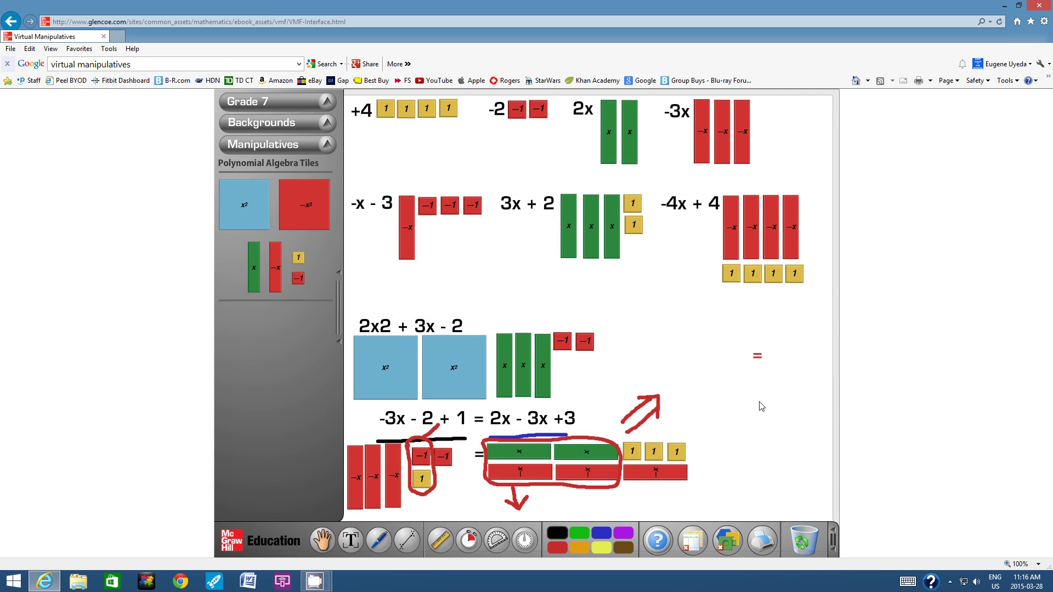
pyautogui.click(766, 360)
# Add a black "=" text in the blank area beyond the double-line arrow and shift it slightly left
pyautogui.click(350, 540)
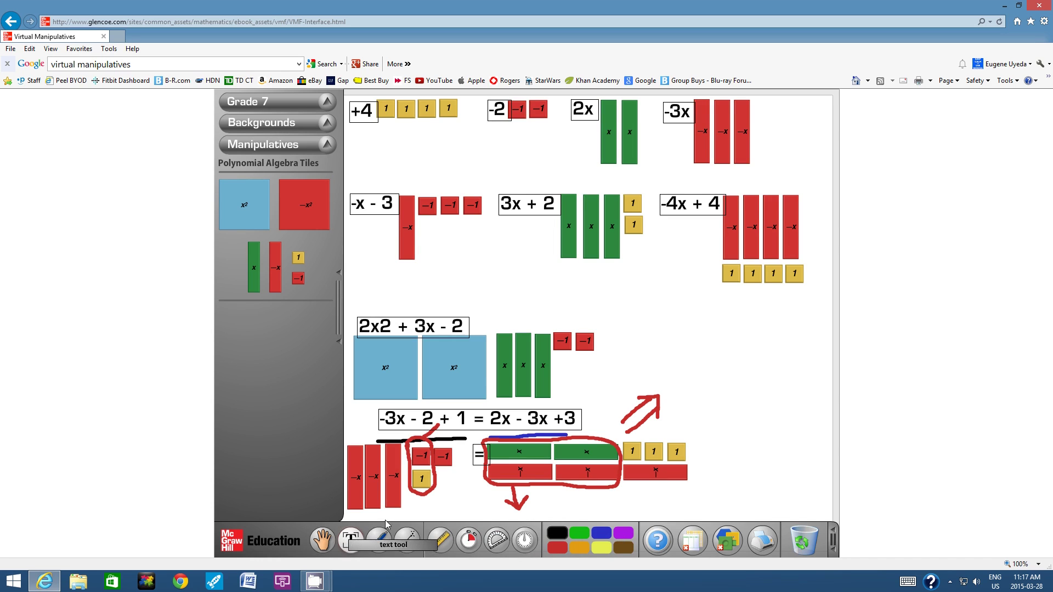
pyautogui.click(750, 359)
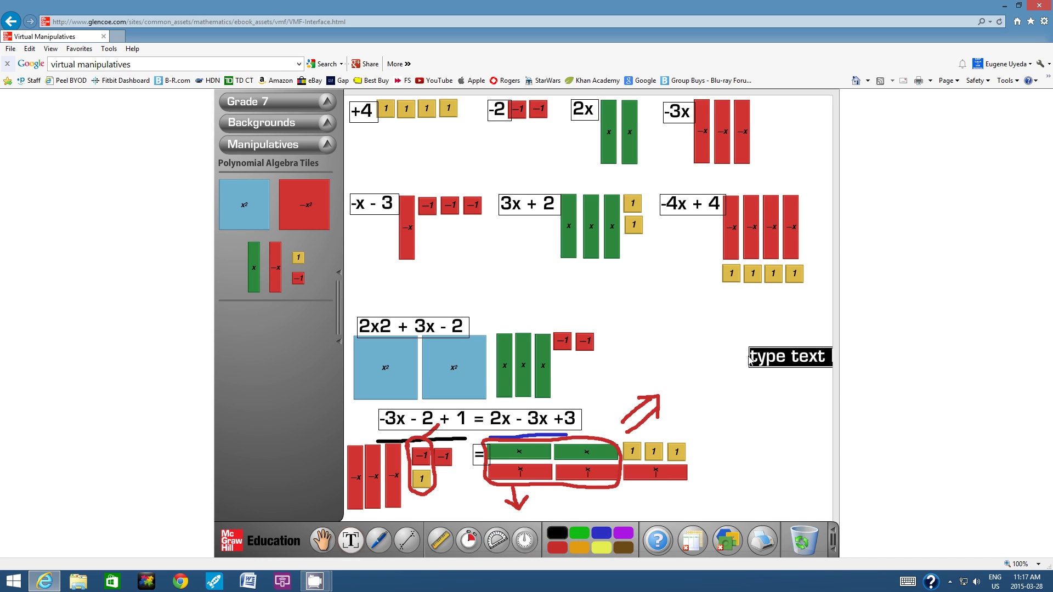
pyautogui.write('=')
pyautogui.click(737, 384)
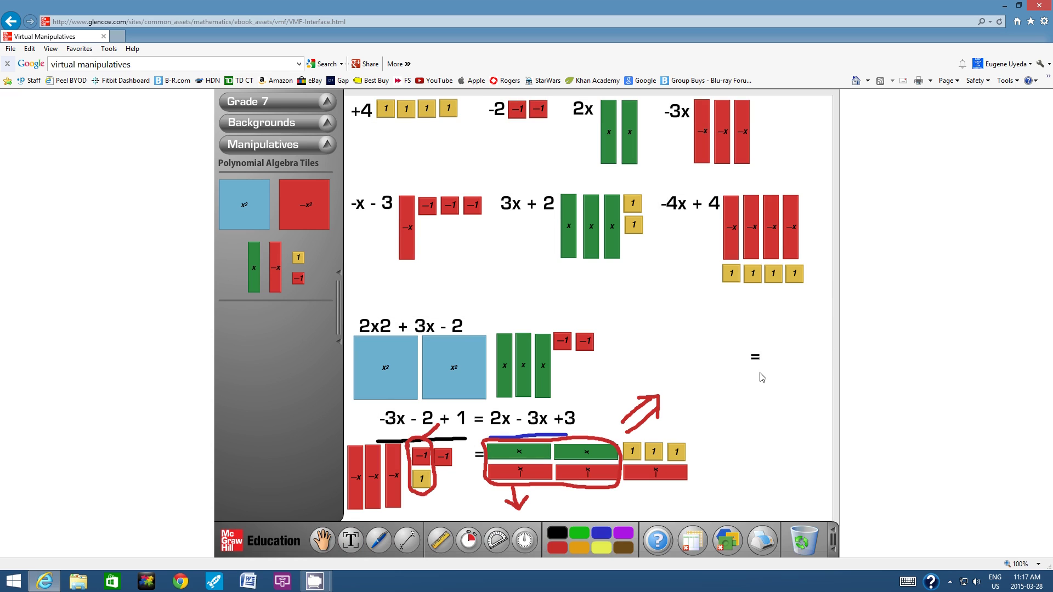
pyautogui.moveTo(745, 359); pyautogui.dragTo(738, 363)
# Place three red −x tiles before the new equals sign, shrink each and stand them side by side above the double-line arrow
pyautogui.moveTo(274, 267); pyautogui.dragTo(654, 359)
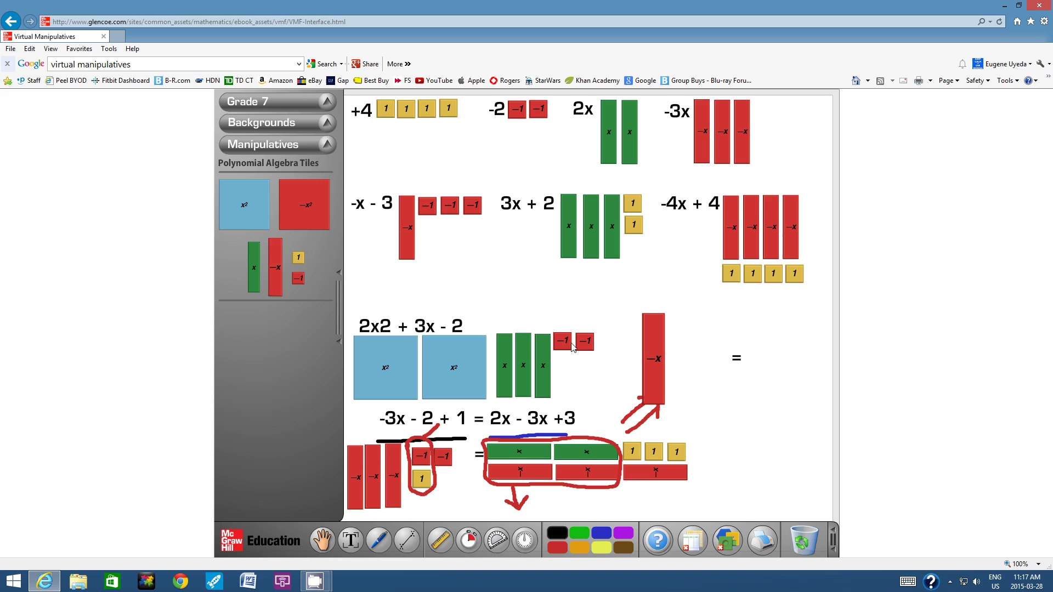
pyautogui.moveTo(278, 266); pyautogui.dragTo(676, 349)
pyautogui.moveTo(275, 267); pyautogui.dragTo(699, 357)
pyautogui.click(648, 360)
pyautogui.moveTo(652, 408); pyautogui.dragTo(651, 364)
pyautogui.click(672, 360)
pyautogui.moveTo(675, 405); pyautogui.dragTo(678, 365)
pyautogui.click(695, 364)
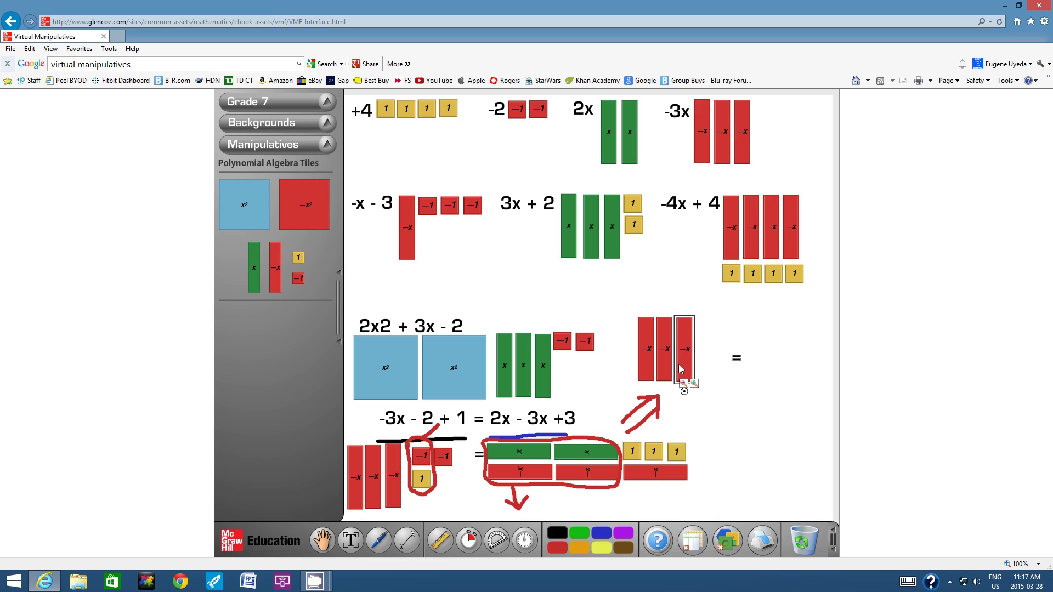
pyautogui.click(693, 422)
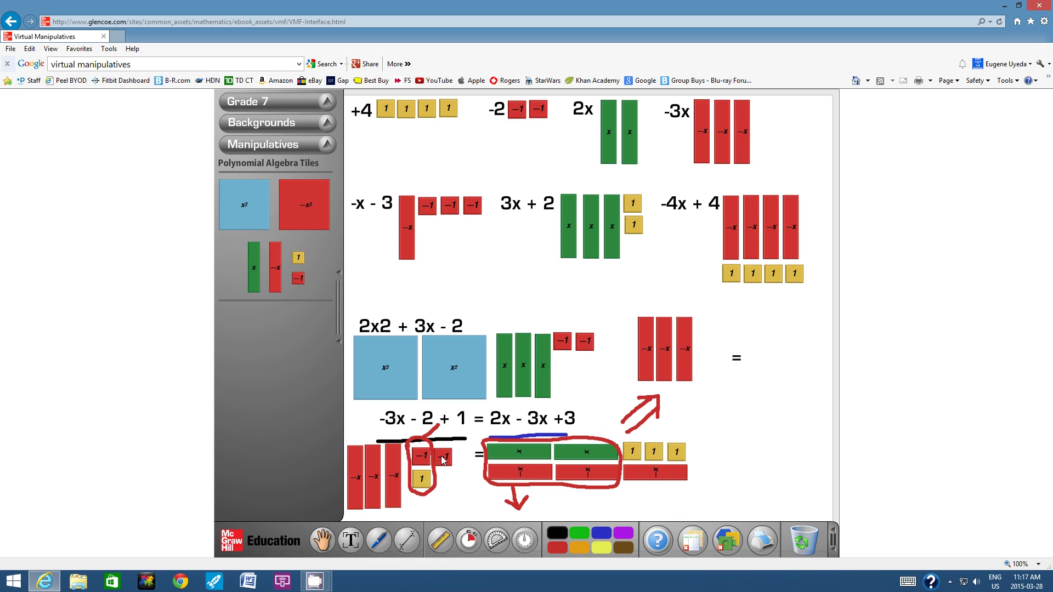
# Place one red −1 tile between the three −x tiles and the new equals sign
pyautogui.moveTo(298, 278); pyautogui.dragTo(402, 295)
pyautogui.moveTo(658, 351); pyautogui.dragTo(710, 344)
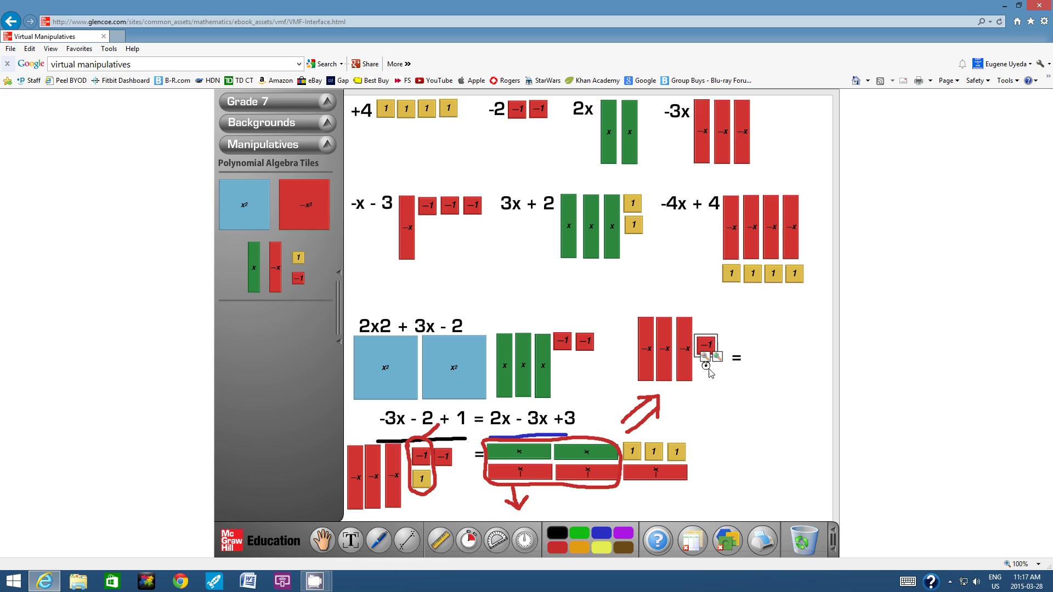
pyautogui.click(705, 414)
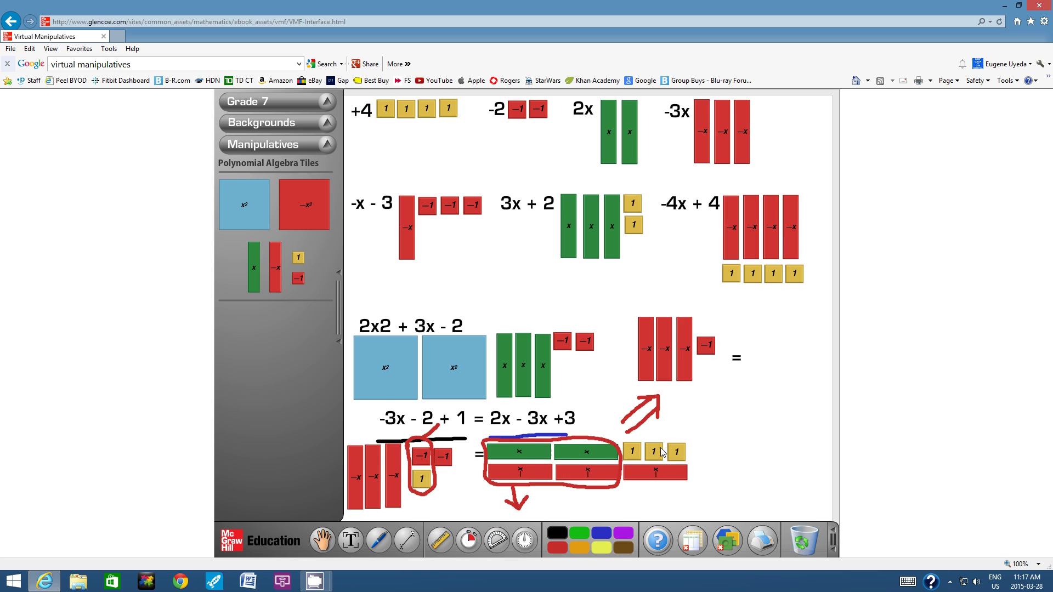
# Place one red −x tile just after the new equals sign, shrink it and align it with the other −x tiles
pyautogui.moveTo(275, 268); pyautogui.dragTo(364, 287)
pyautogui.moveTo(551, 328); pyautogui.dragTo(755, 349)
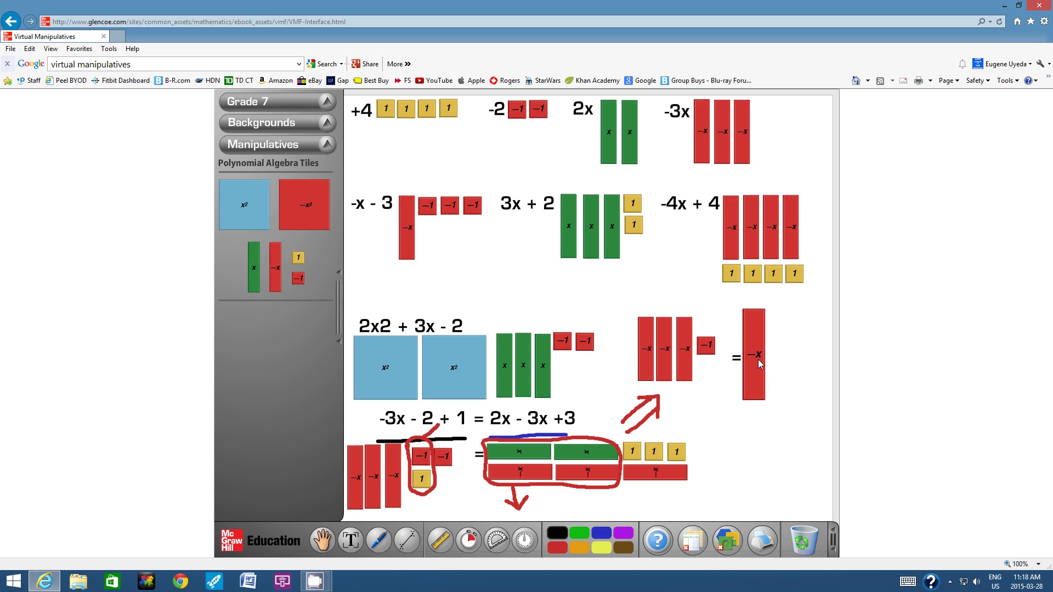
pyautogui.click(752, 402)
pyautogui.click(753, 399)
pyautogui.click(754, 395)
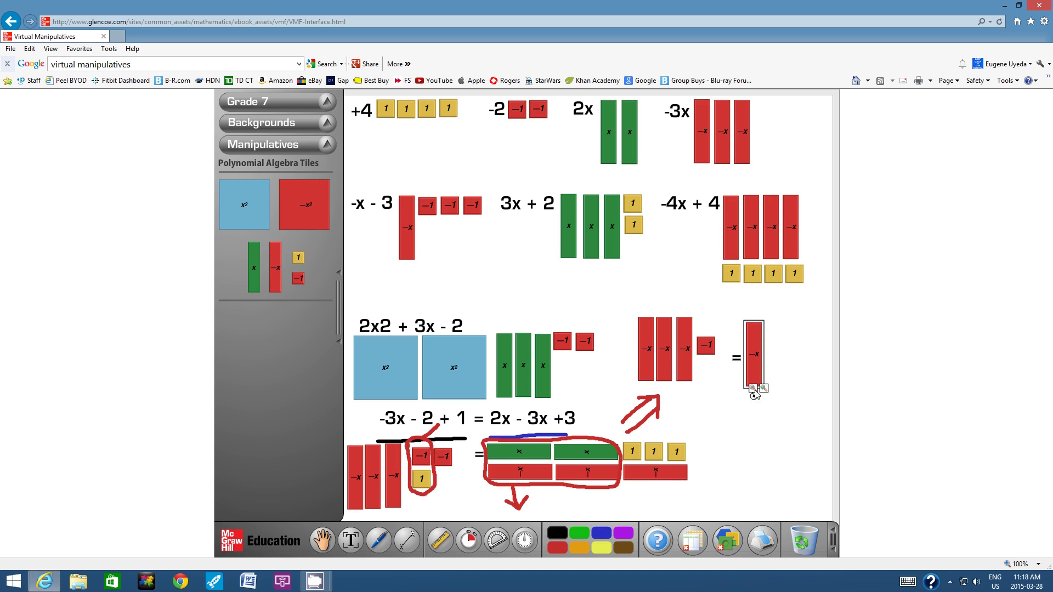
pyautogui.moveTo(757, 368); pyautogui.dragTo(756, 360)
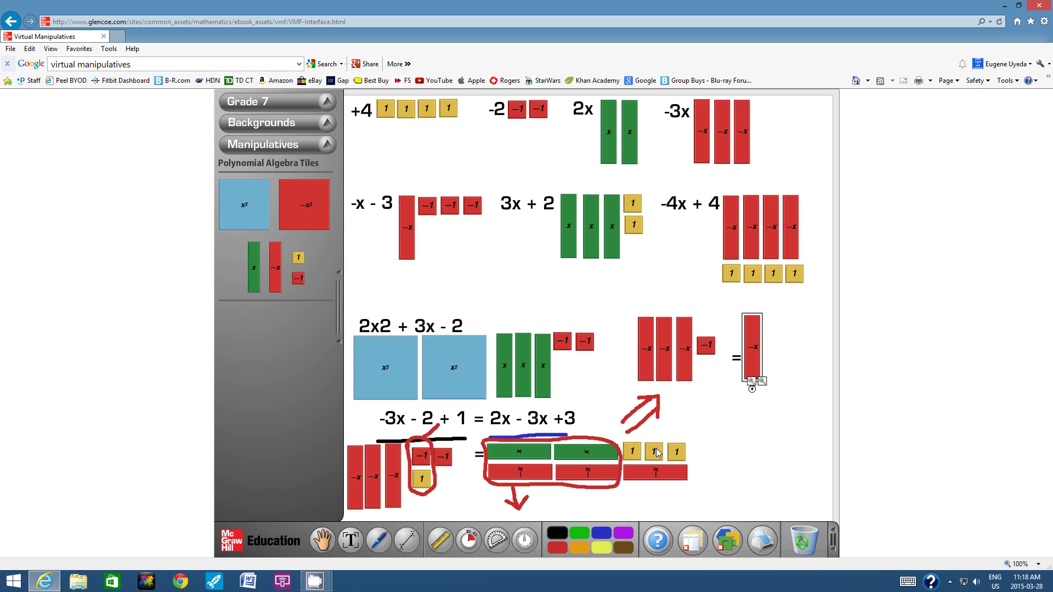
# Place three yellow 1 tiles after the single −x tile, shrink each and stack them in a column beside it
pyautogui.moveTo(298, 258); pyautogui.dragTo(775, 336)
pyautogui.moveTo(297, 258); pyautogui.dragTo(787, 401)
pyautogui.click(775, 343)
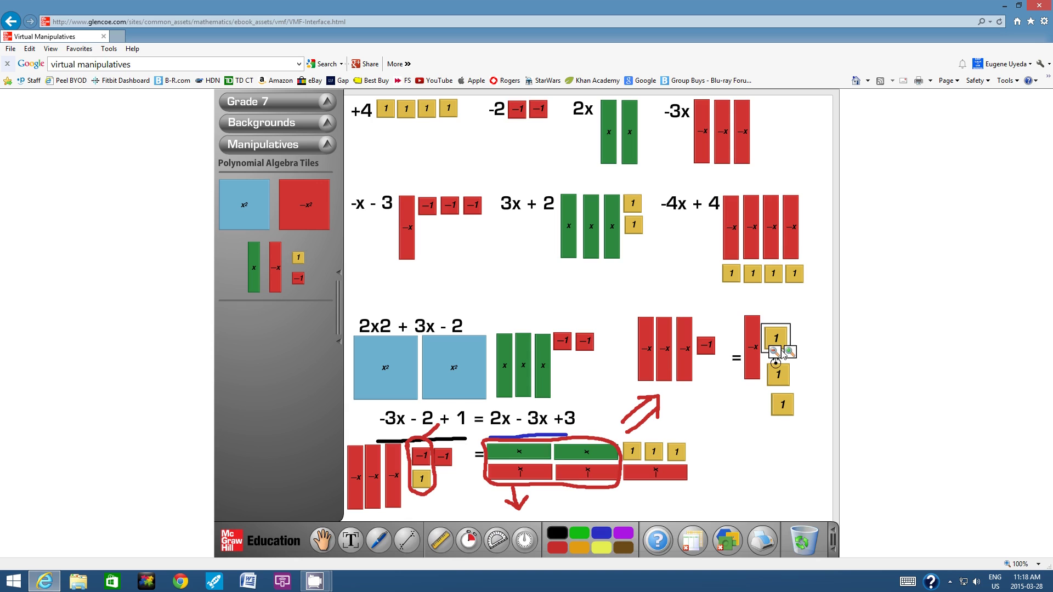
pyautogui.click(778, 380)
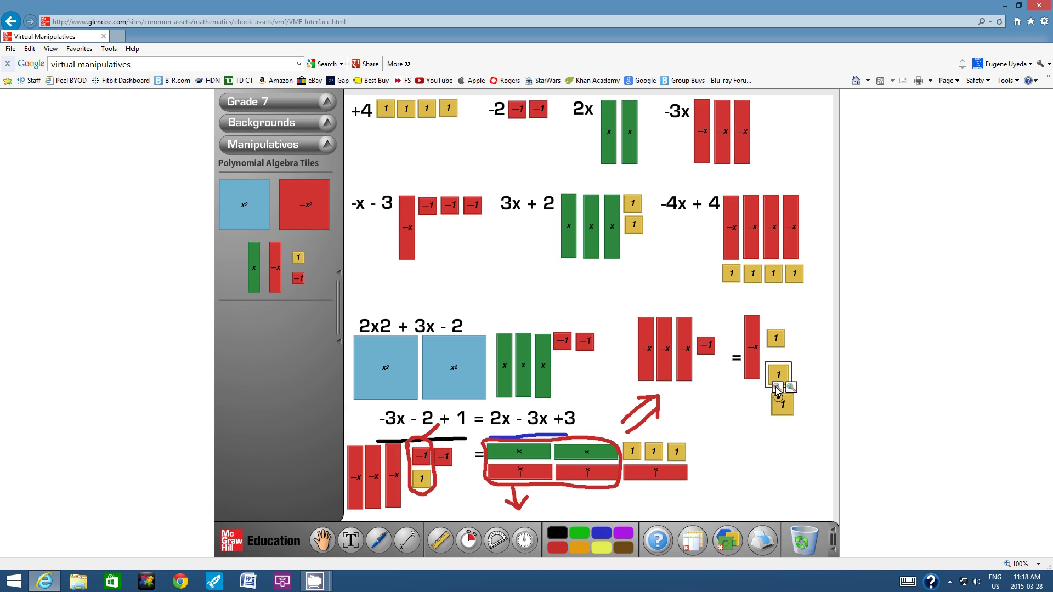
pyautogui.click(781, 407)
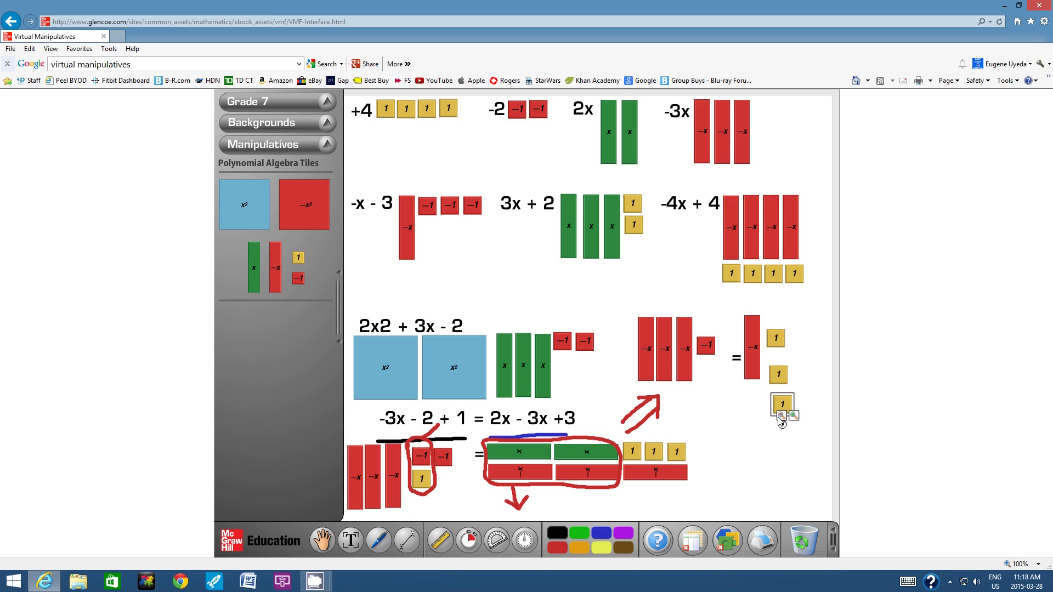
pyautogui.moveTo(776, 348); pyautogui.dragTo(774, 340)
pyautogui.moveTo(781, 410); pyautogui.dragTo(771, 373)
pyautogui.click(762, 423)
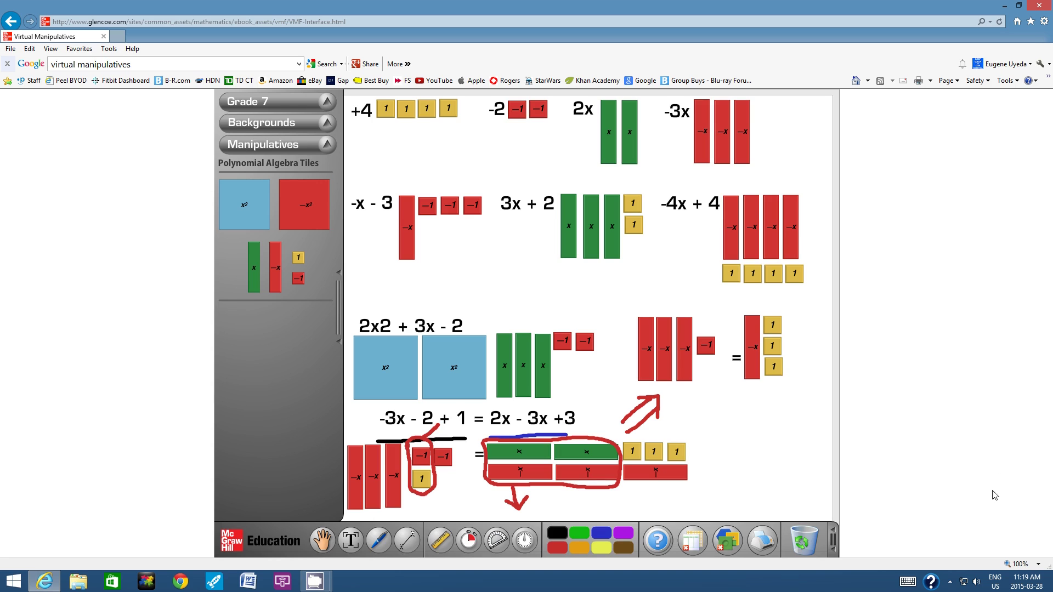
pyautogui.click(323, 582)
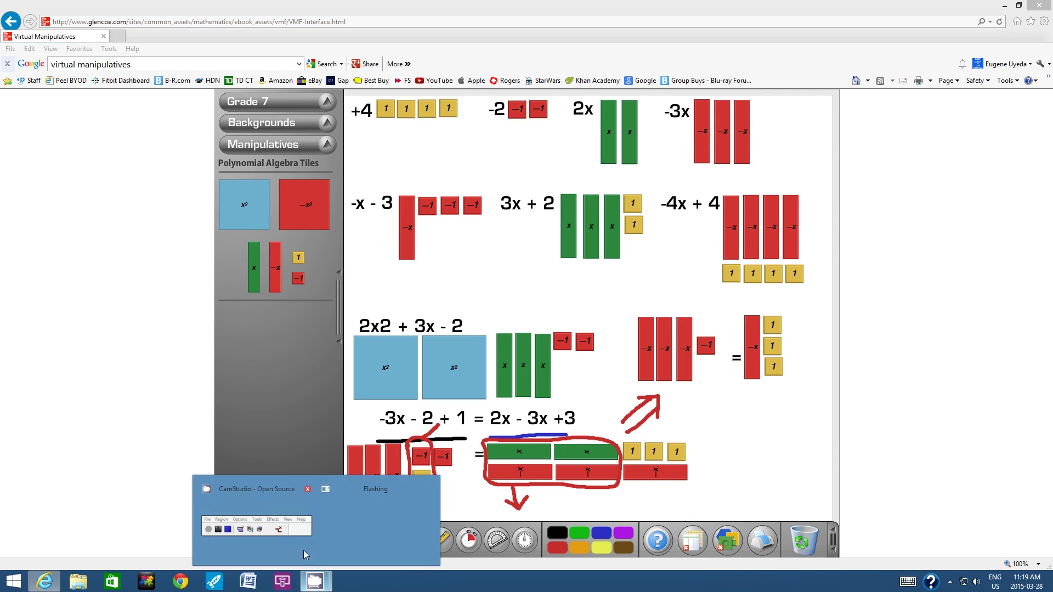